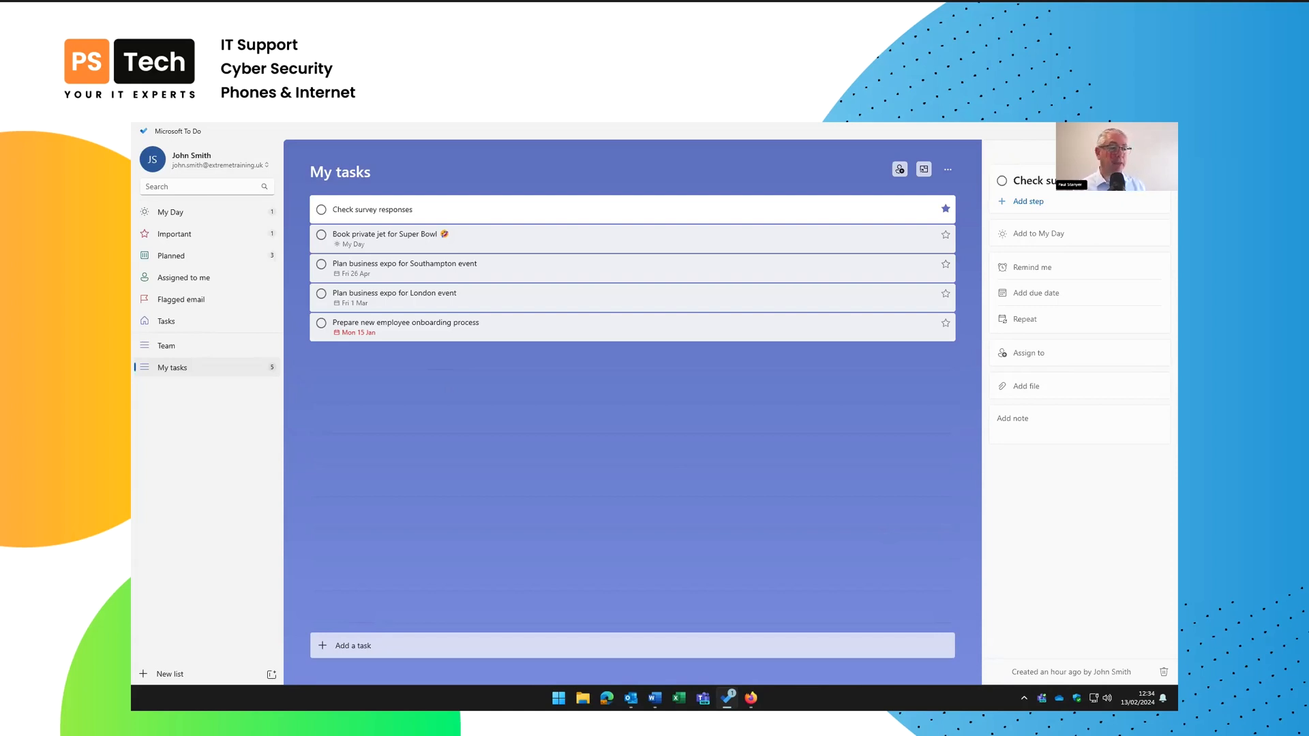
# Start adding a second account from Manage accounts, cancel the sign-in, then open Settings
pyautogui.click(155, 160)
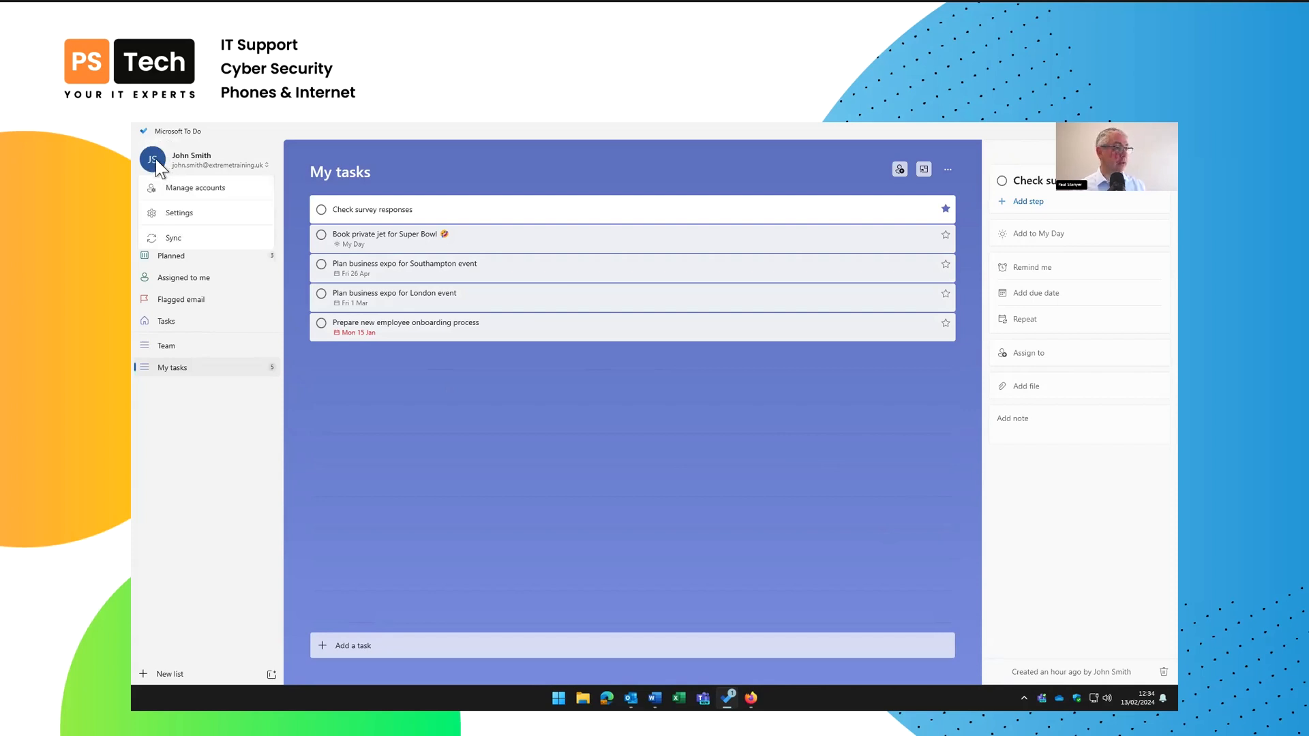
pyautogui.click(191, 187)
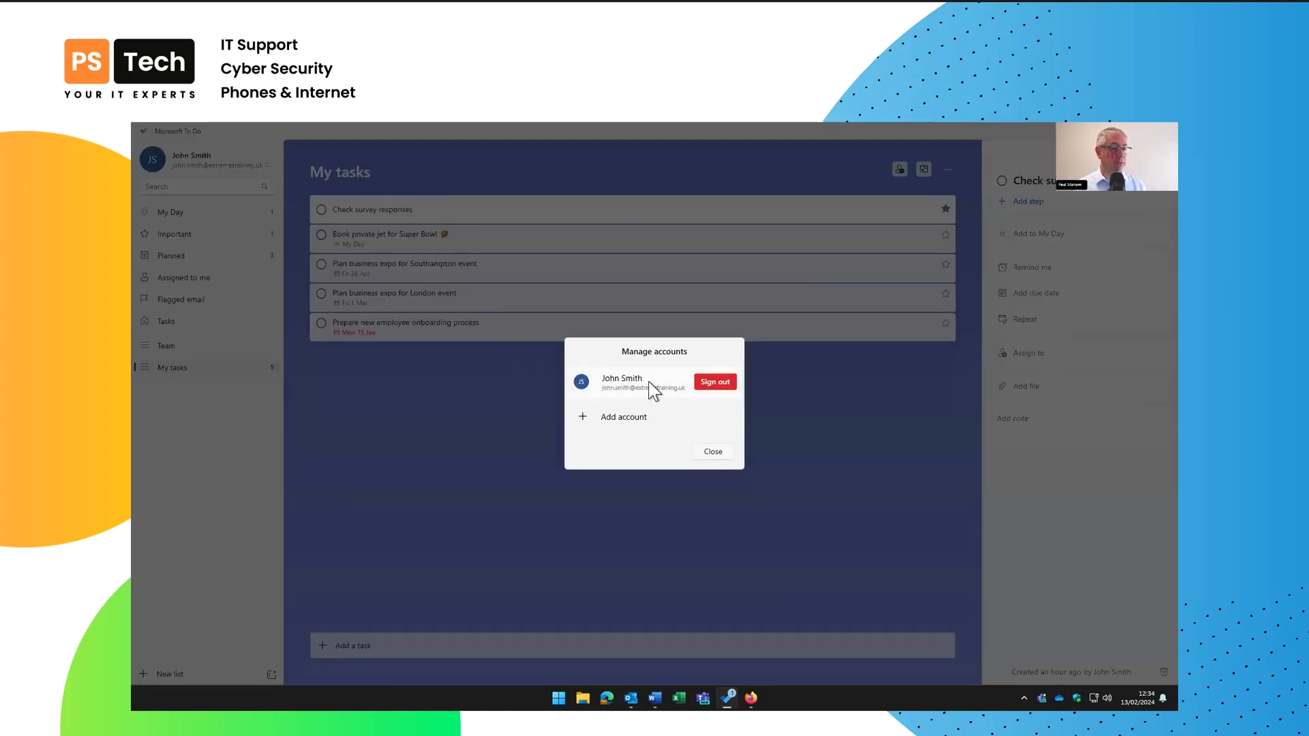
pyautogui.click(616, 416)
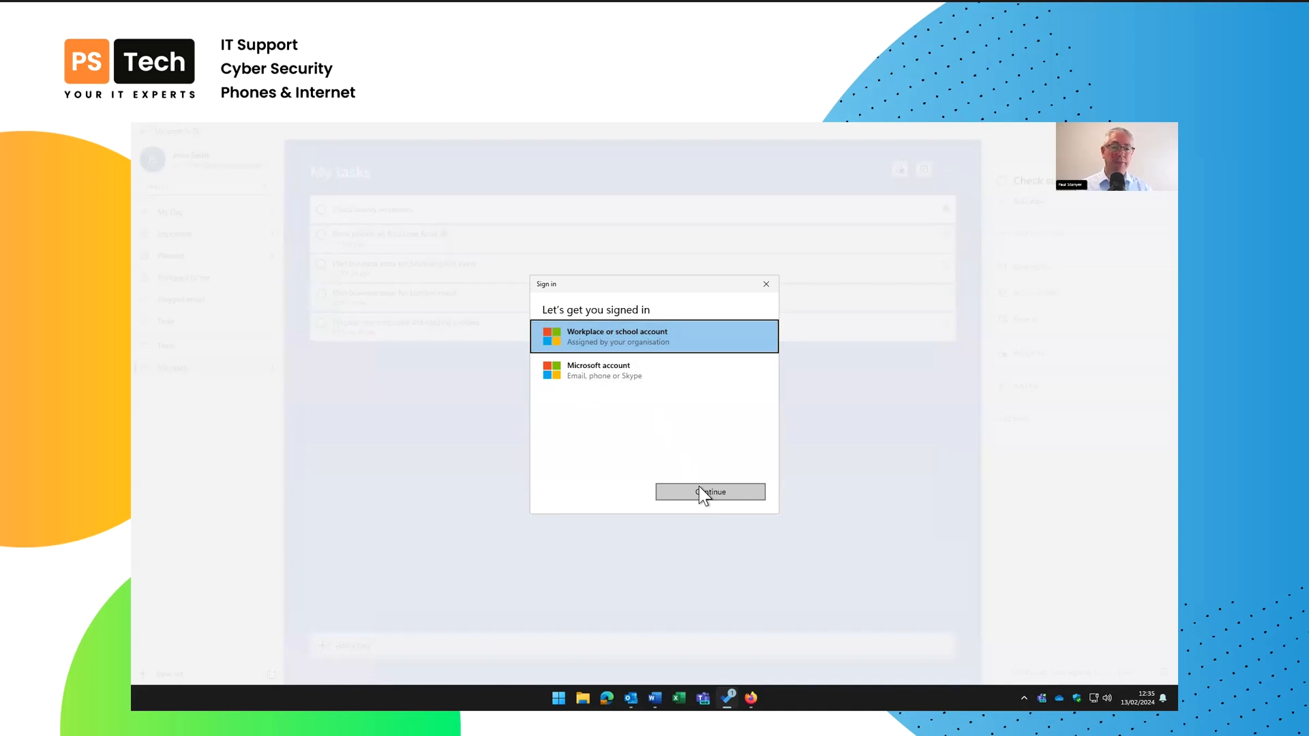
pyautogui.click(766, 285)
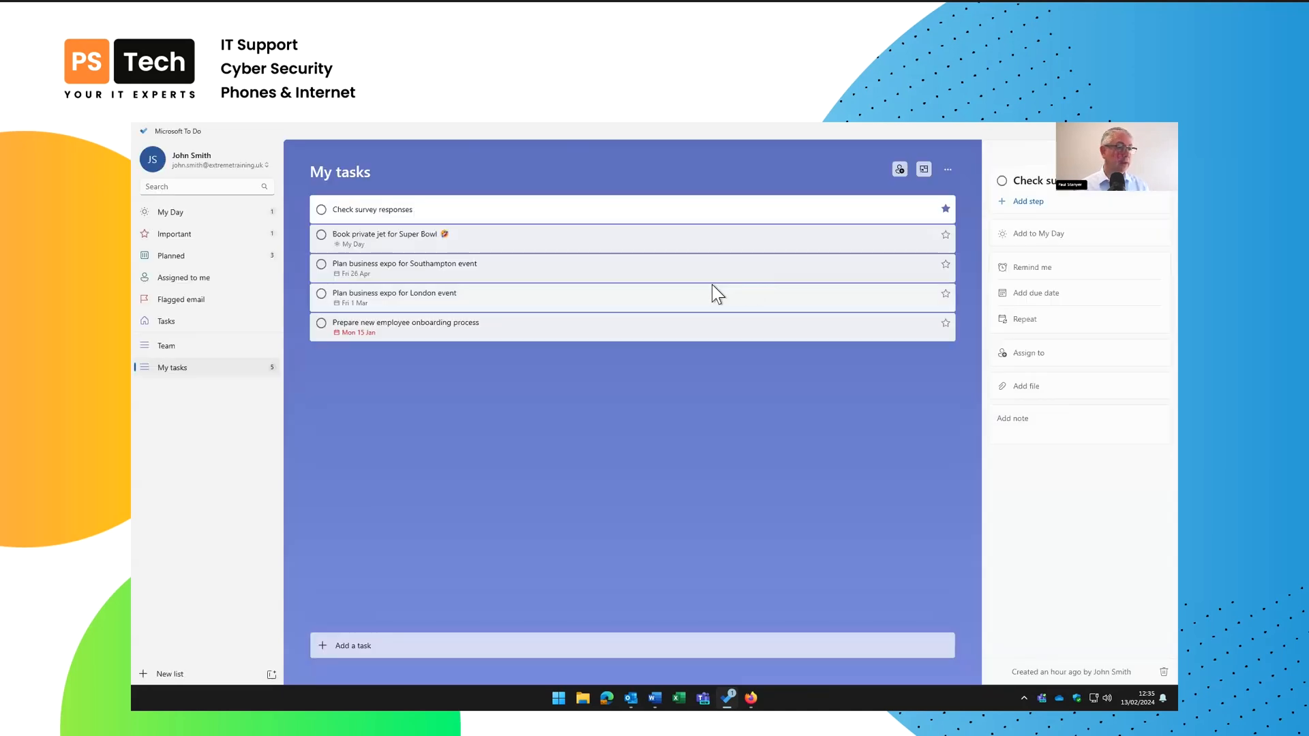
pyautogui.click(204, 159)
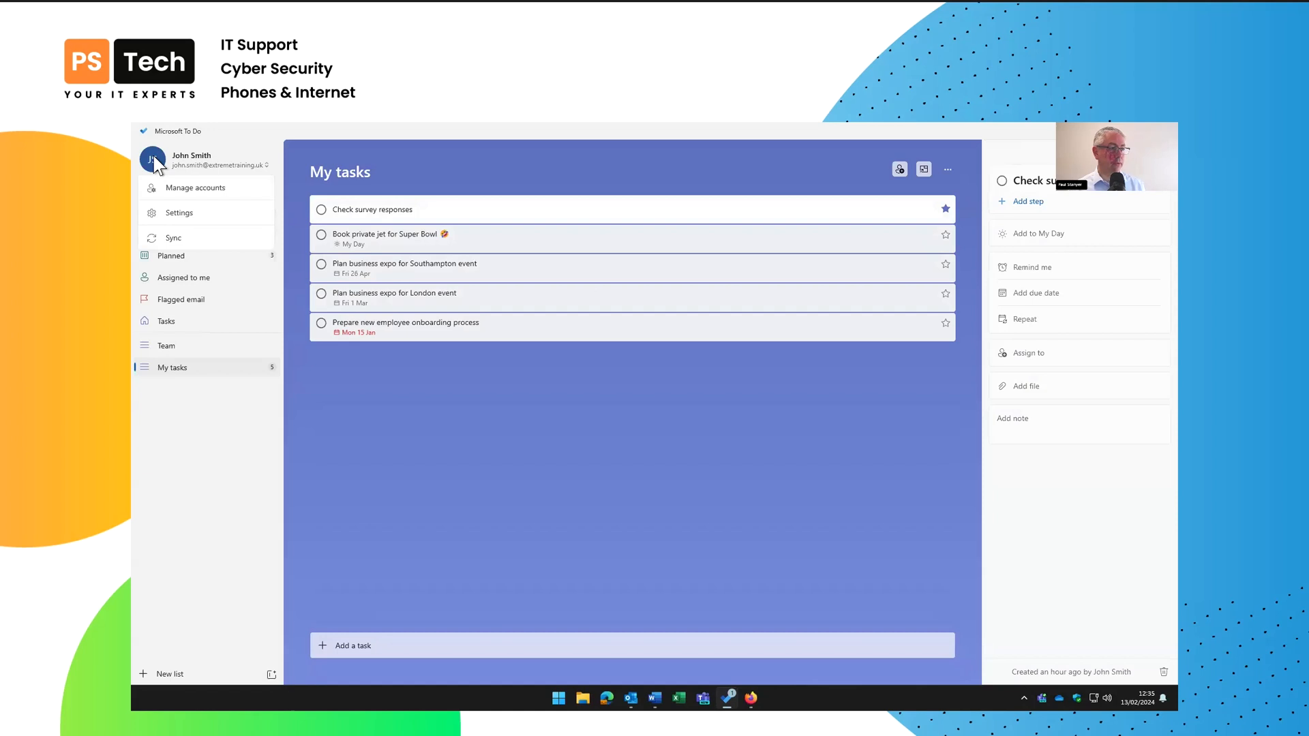
pyautogui.click(179, 213)
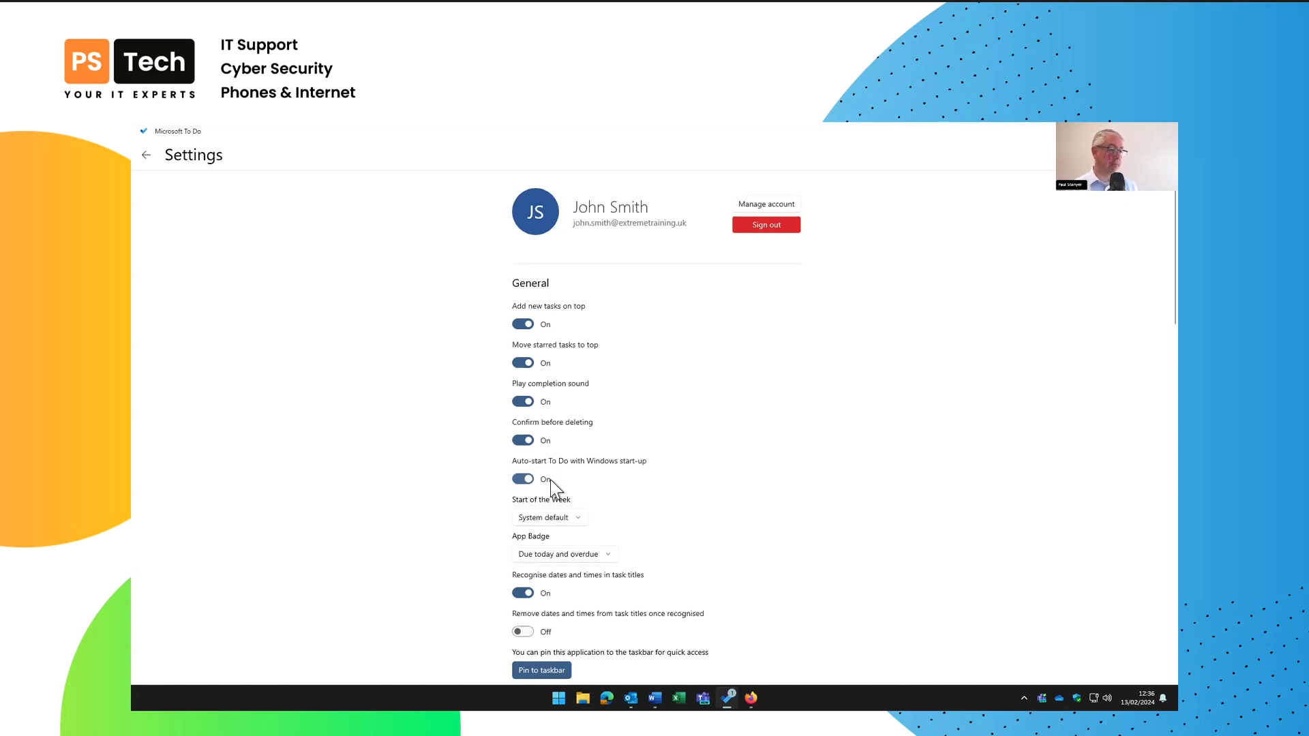
# Scroll down through Settings to Connected apps and Notifications, then go back to My tasks
pyautogui.scroll(-4, 585, 479)
pyautogui.scroll(-2, 584, 479)
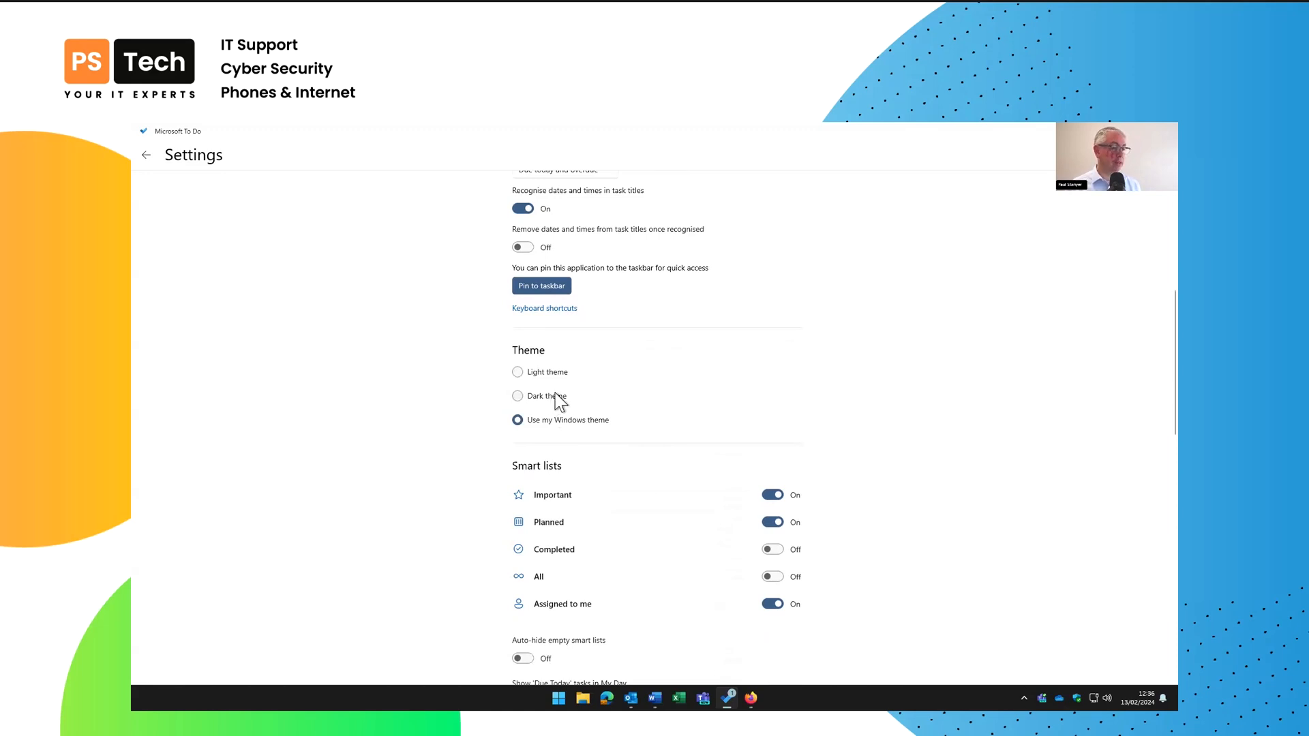
pyautogui.scroll(-2, 550, 354)
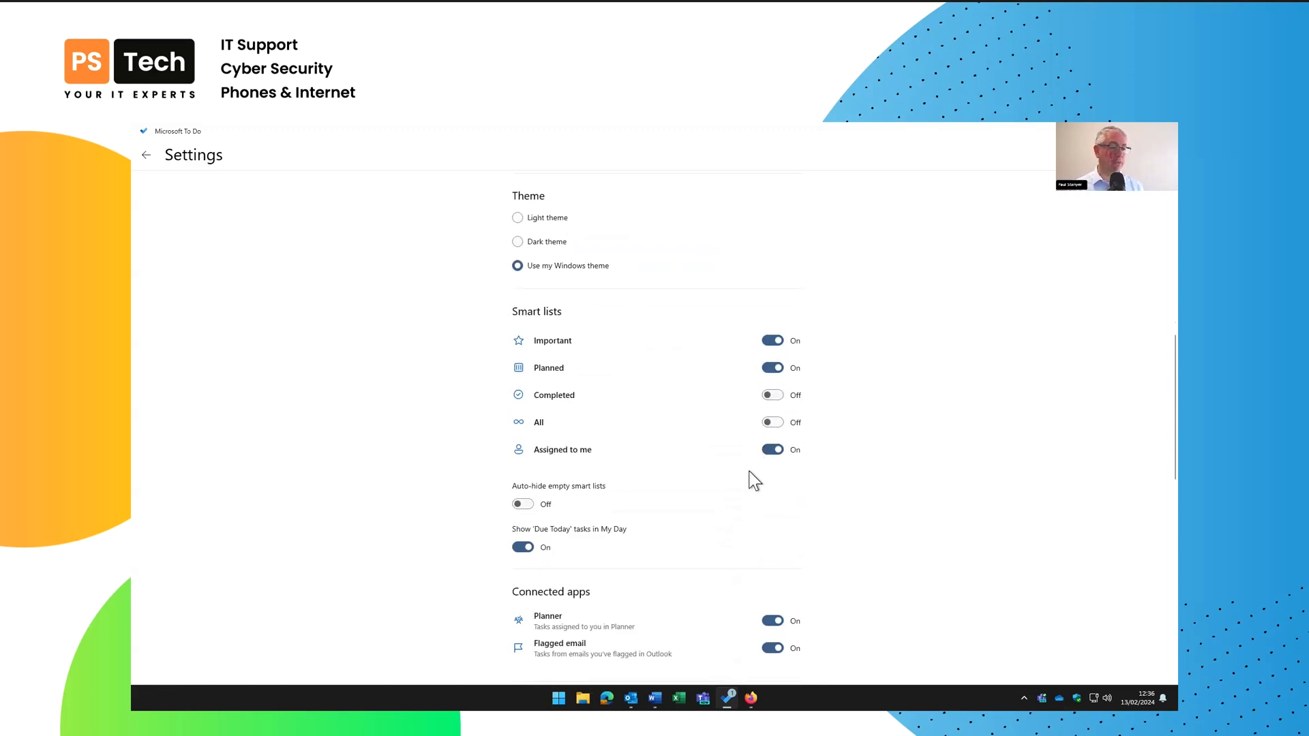
pyautogui.scroll(-2, 568, 531)
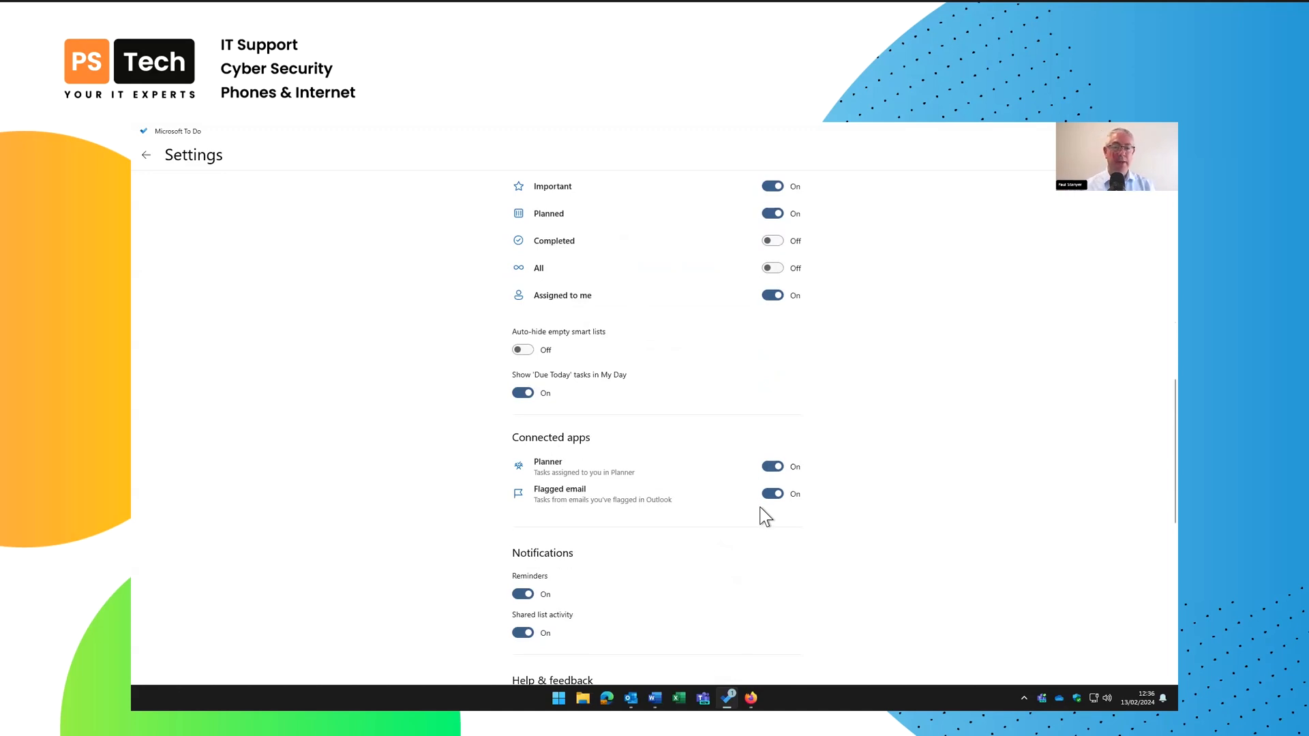
pyautogui.click(146, 157)
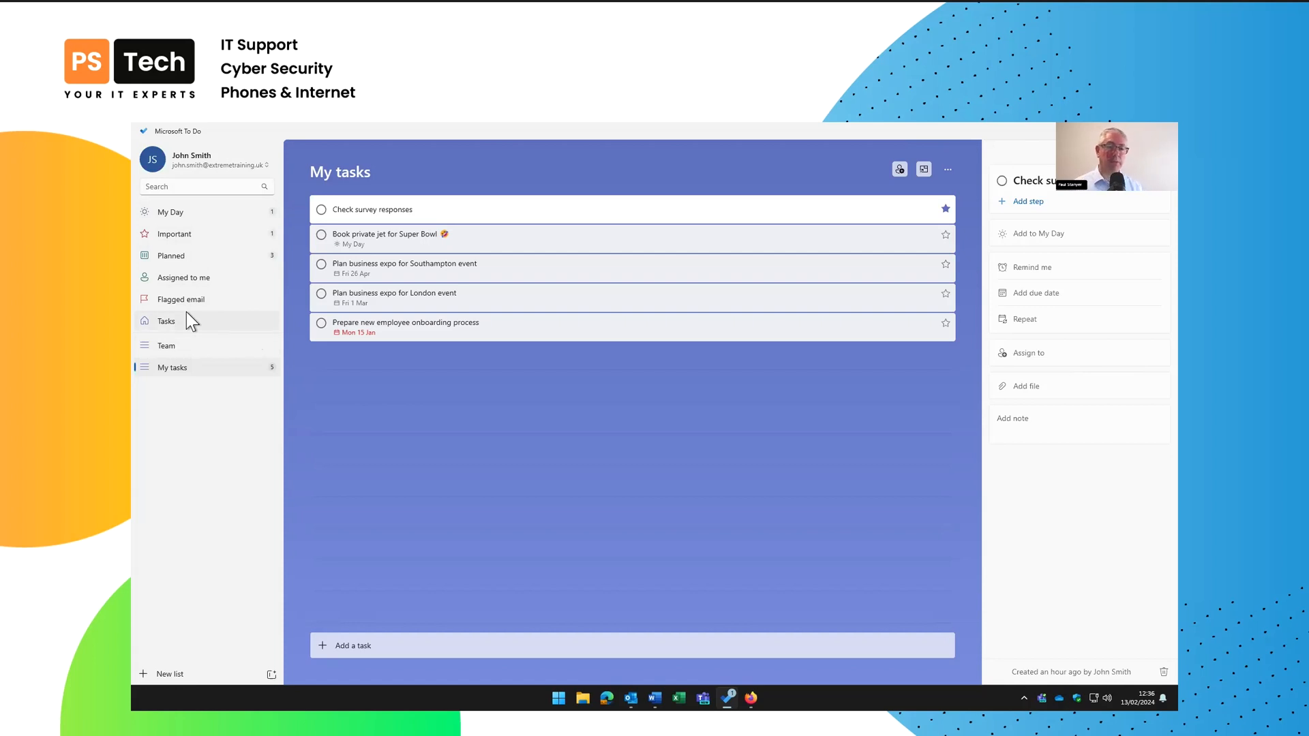
pyautogui.click(201, 212)
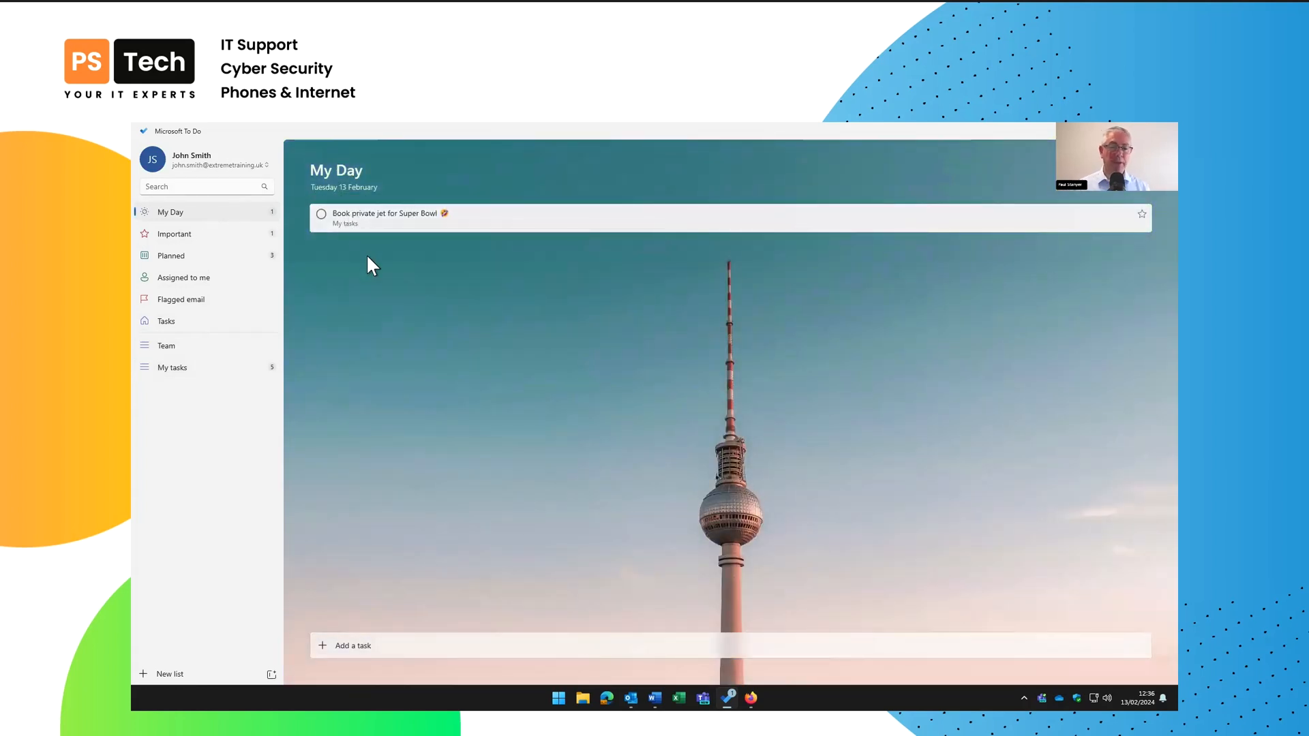
pyautogui.click(188, 233)
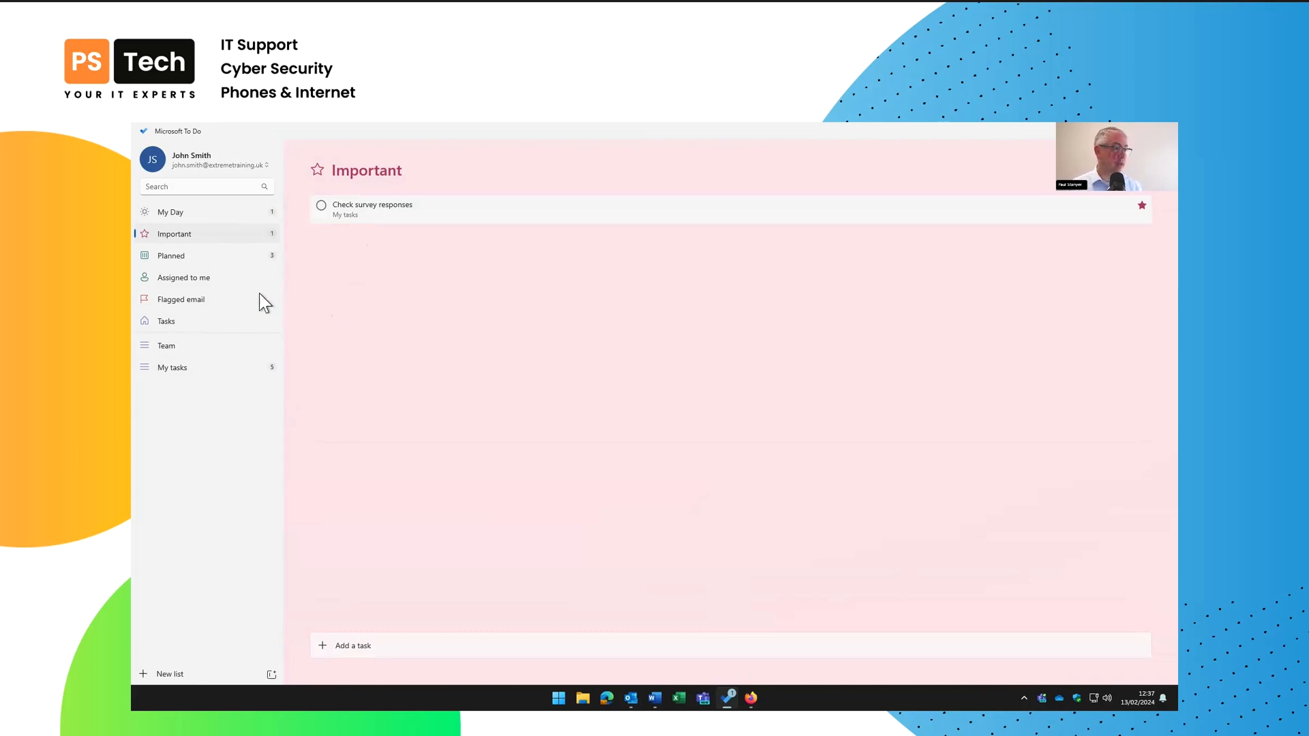
pyautogui.click(191, 255)
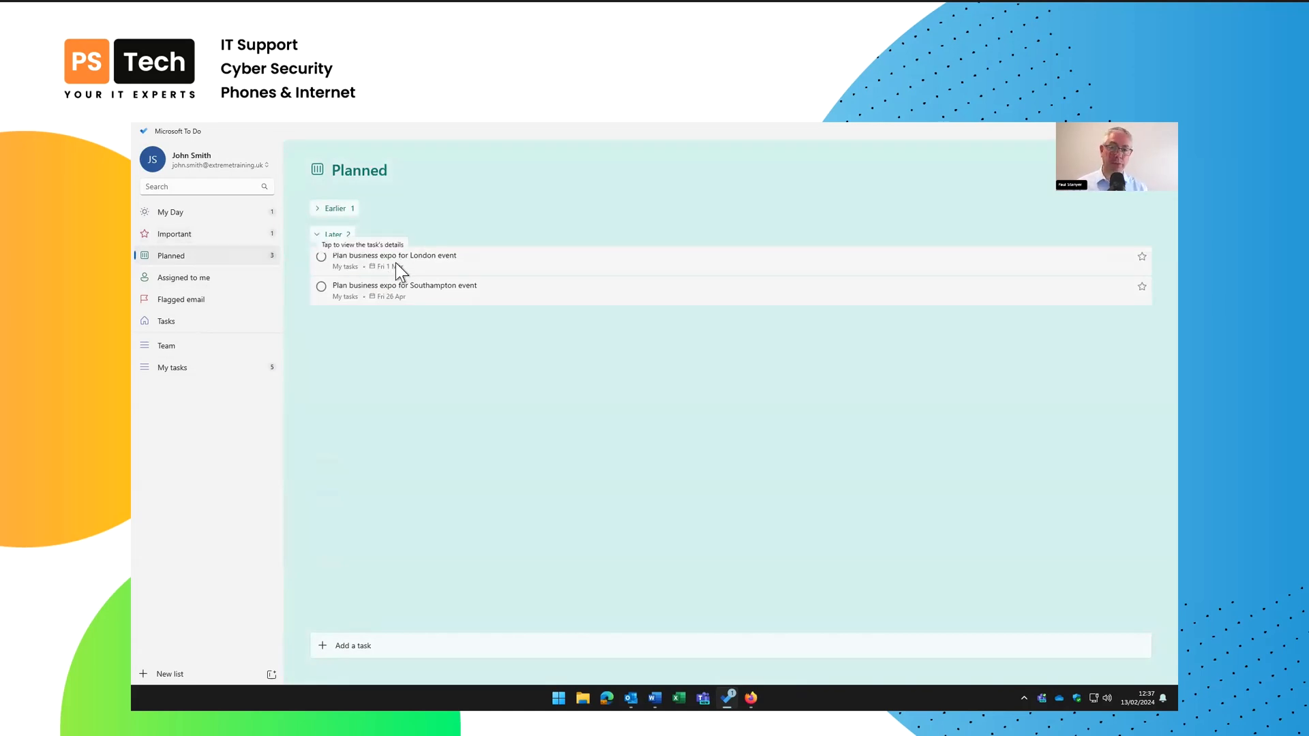
pyautogui.click(317, 208)
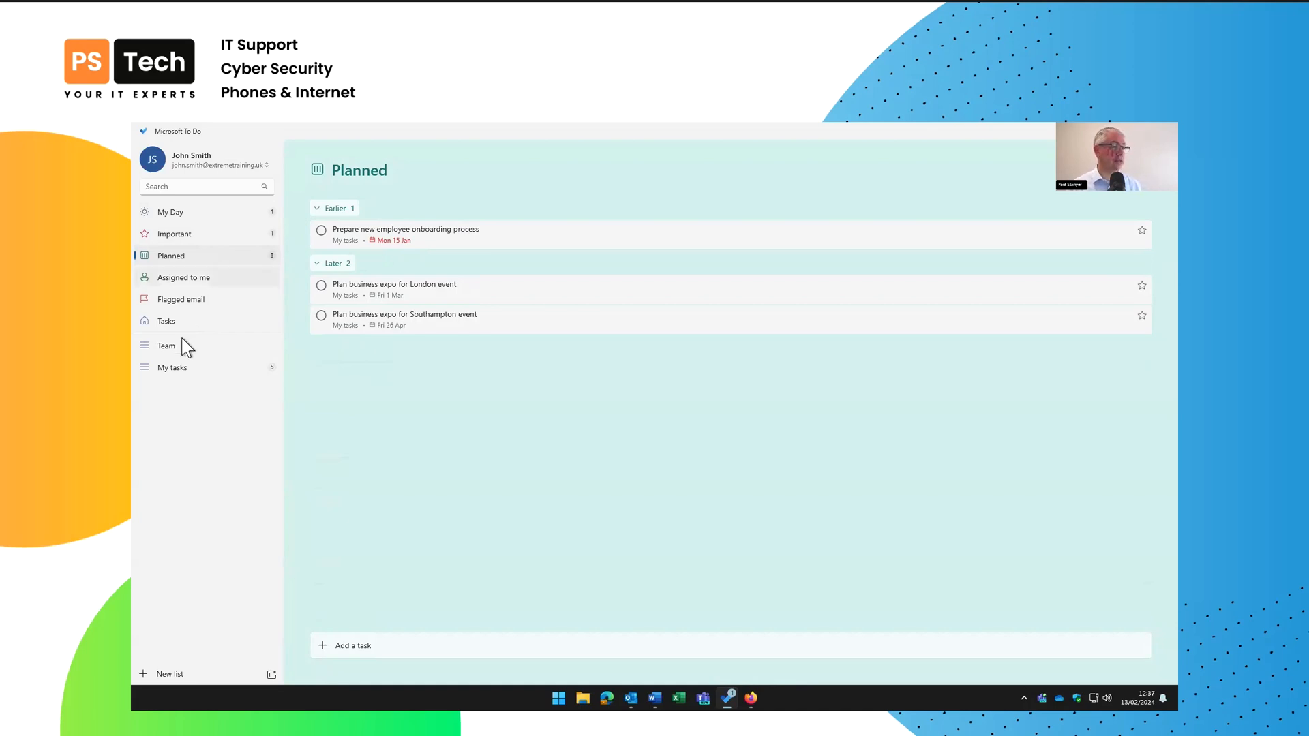
pyautogui.click(181, 367)
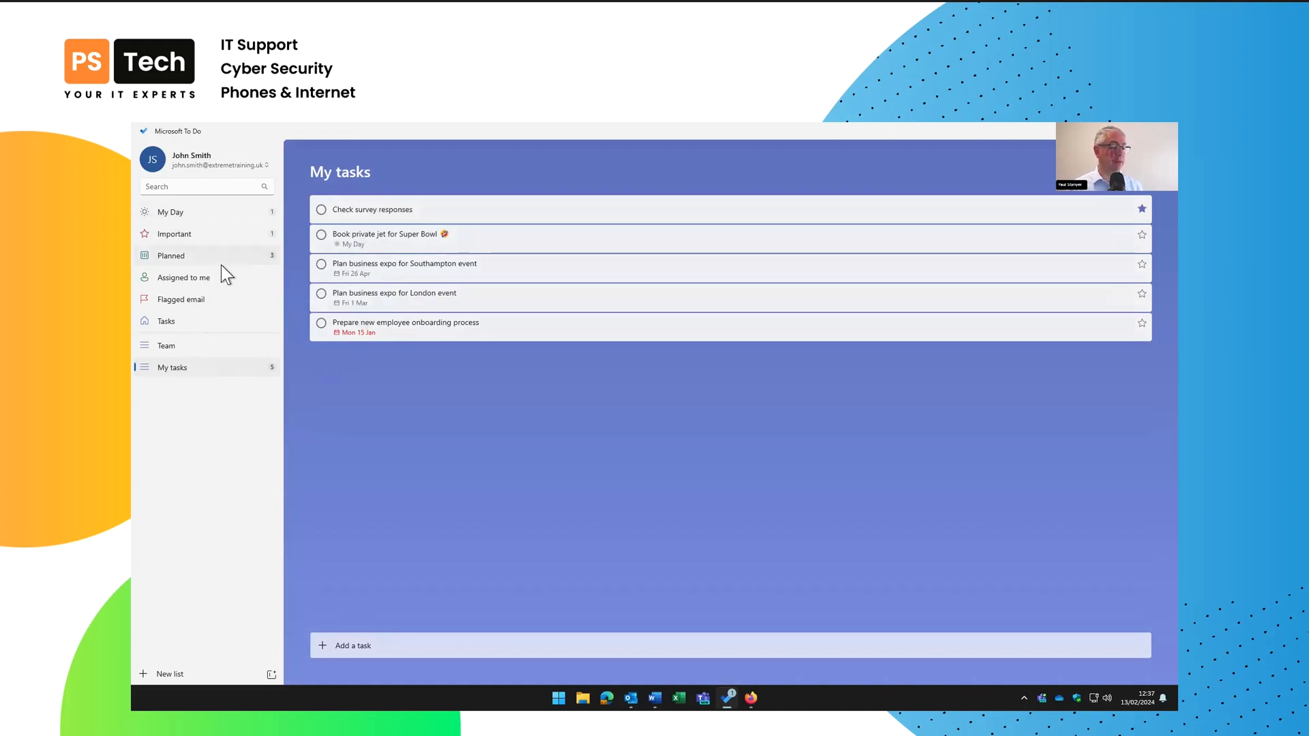
# Add the task 'Plan business expo for Newcastle' to My tasks
pyautogui.click(354, 646)
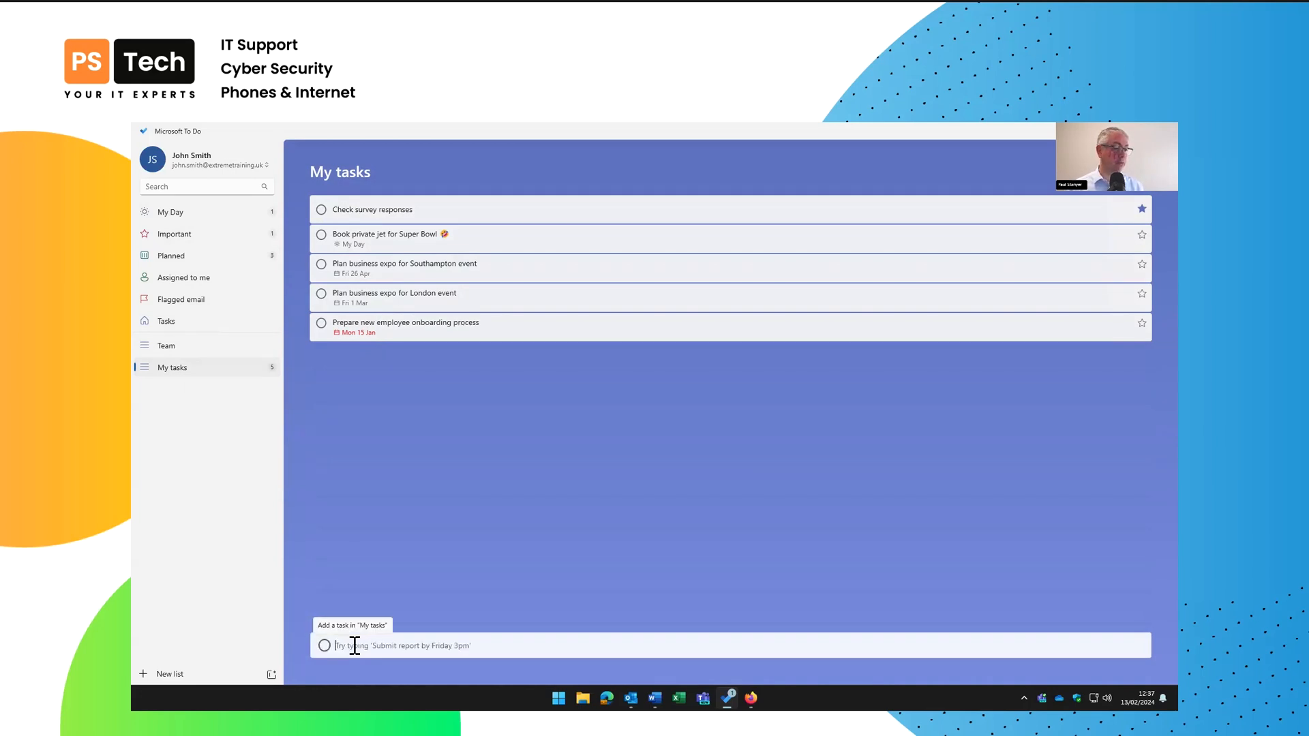
pyautogui.write('Plan business ex')
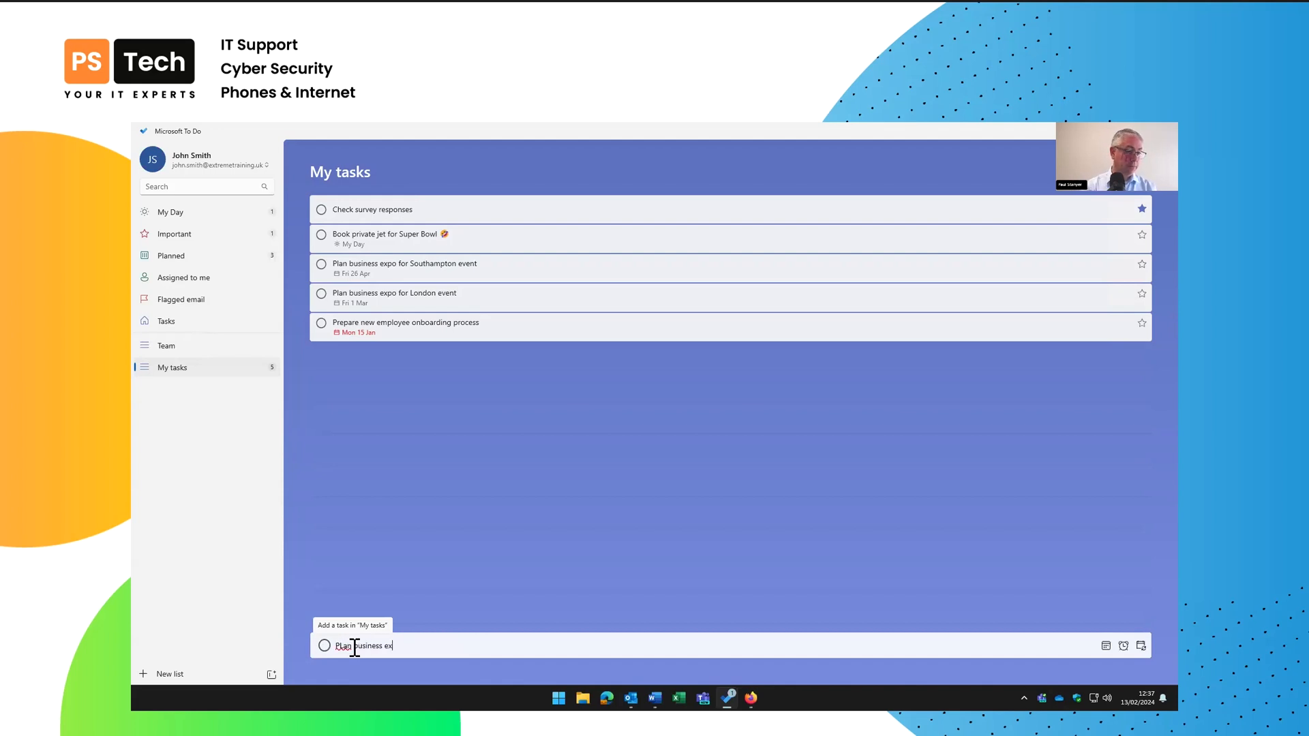
pyautogui.write('pofor ')
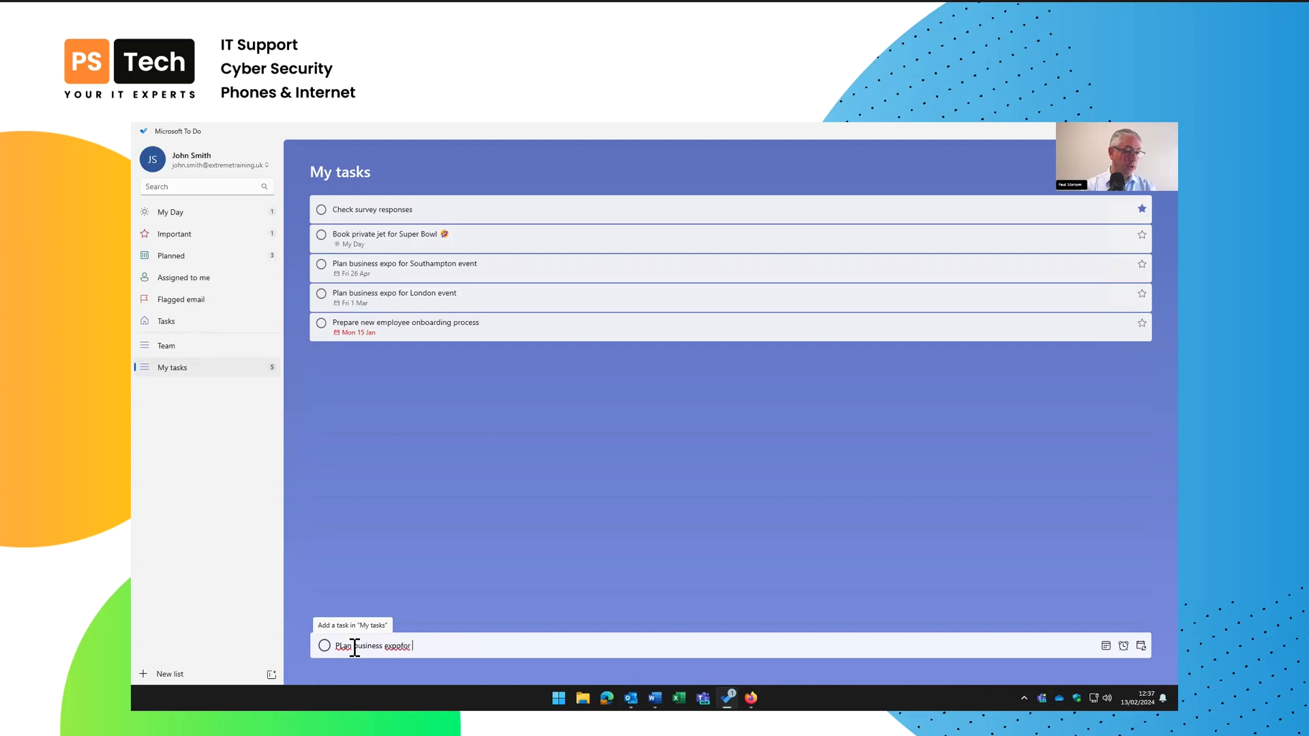
pyautogui.write('Newcastl')
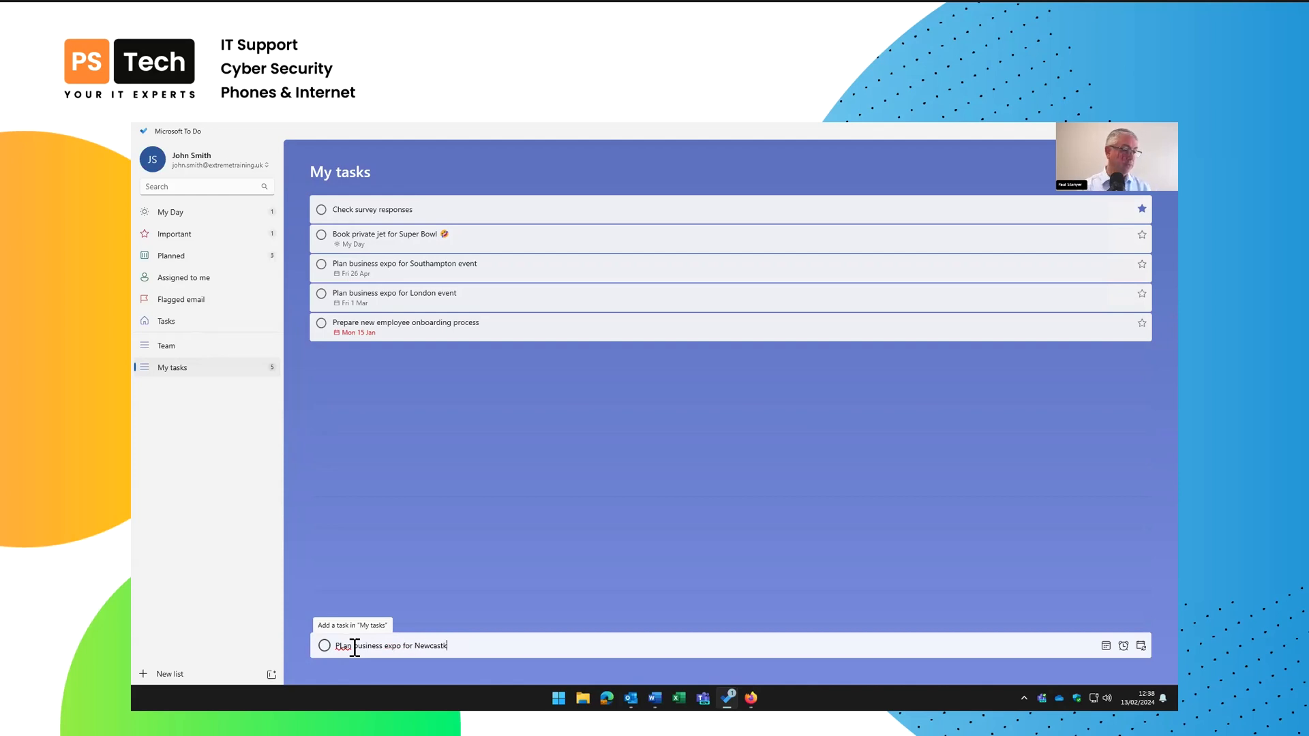
pyautogui.write('e')
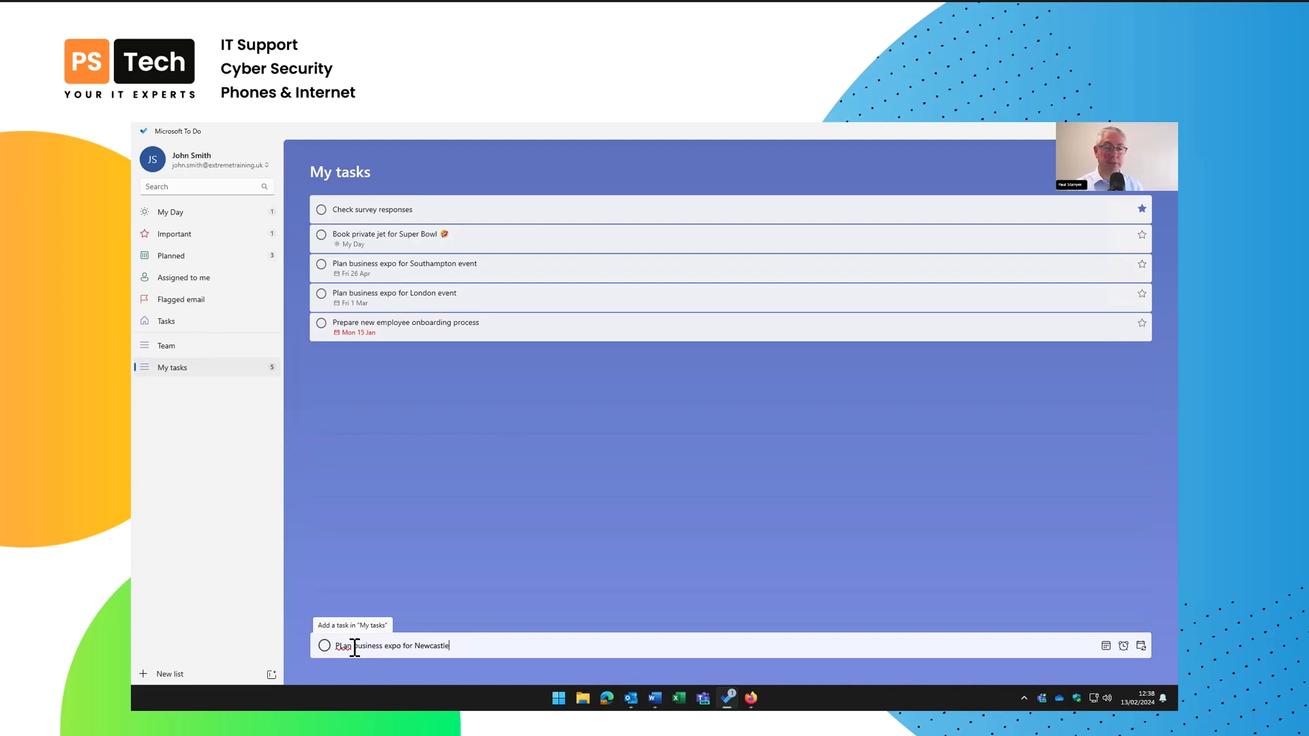
pyautogui.press('Return')
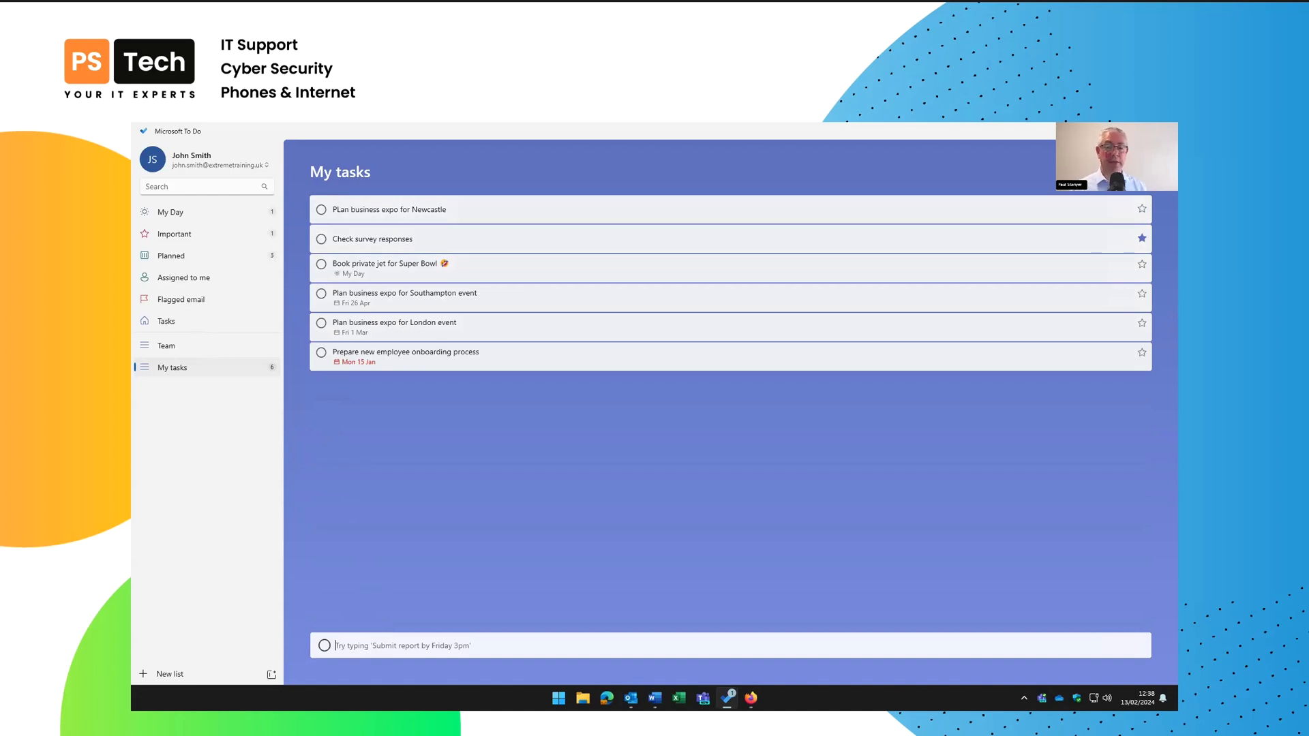
# Open the Newcastle task's details and fix the wrongly capitalised letter in its title
pyautogui.click(463, 210)
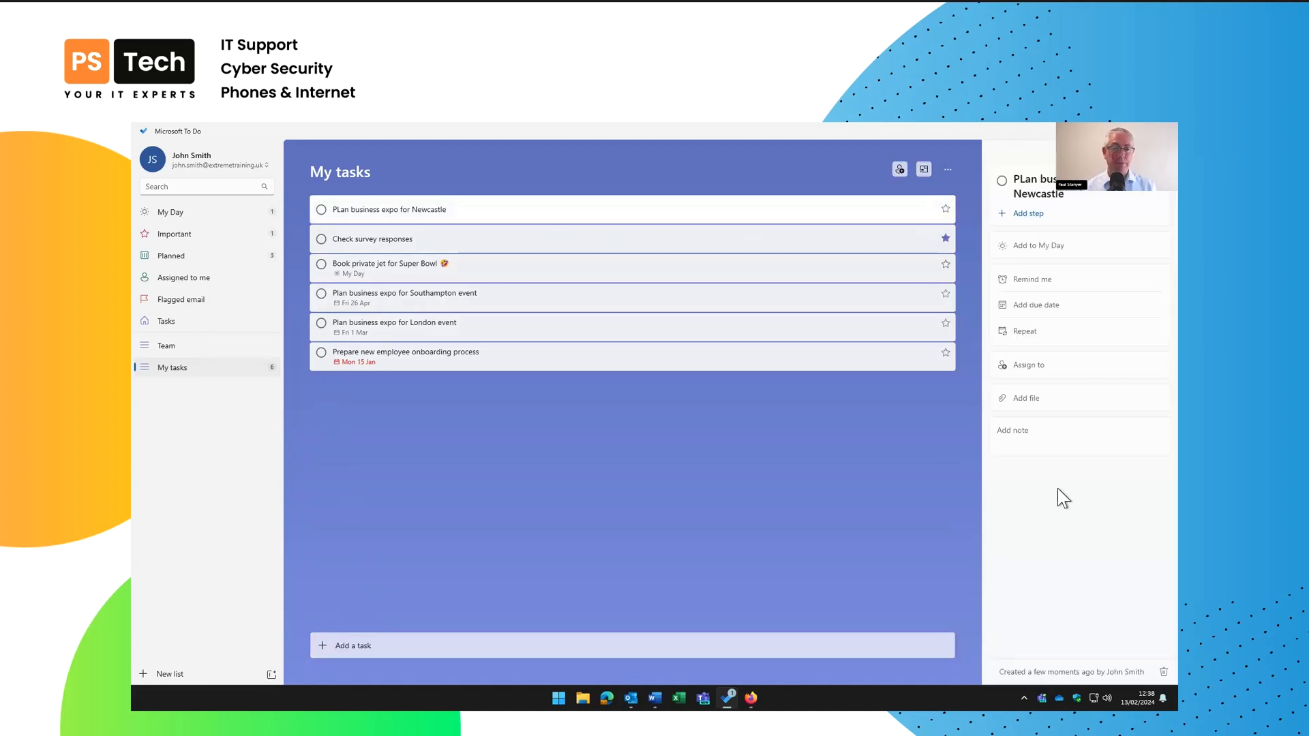
pyautogui.click(1025, 181)
pyautogui.press('BackSpace')
pyautogui.write('l')
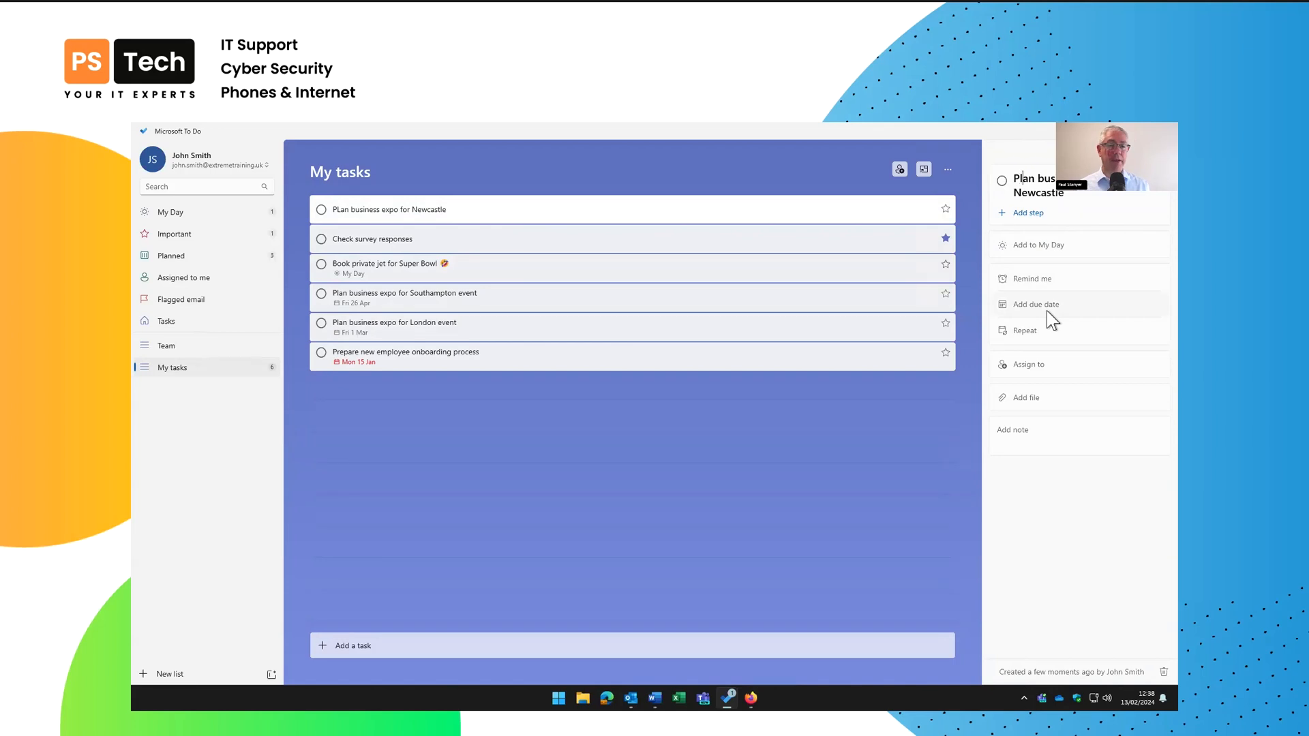
# Add the steps Publicity, Signage and stand, Travel arrangements for team, and Hotel
pyautogui.click(1021, 213)
pyautogui.write('P')
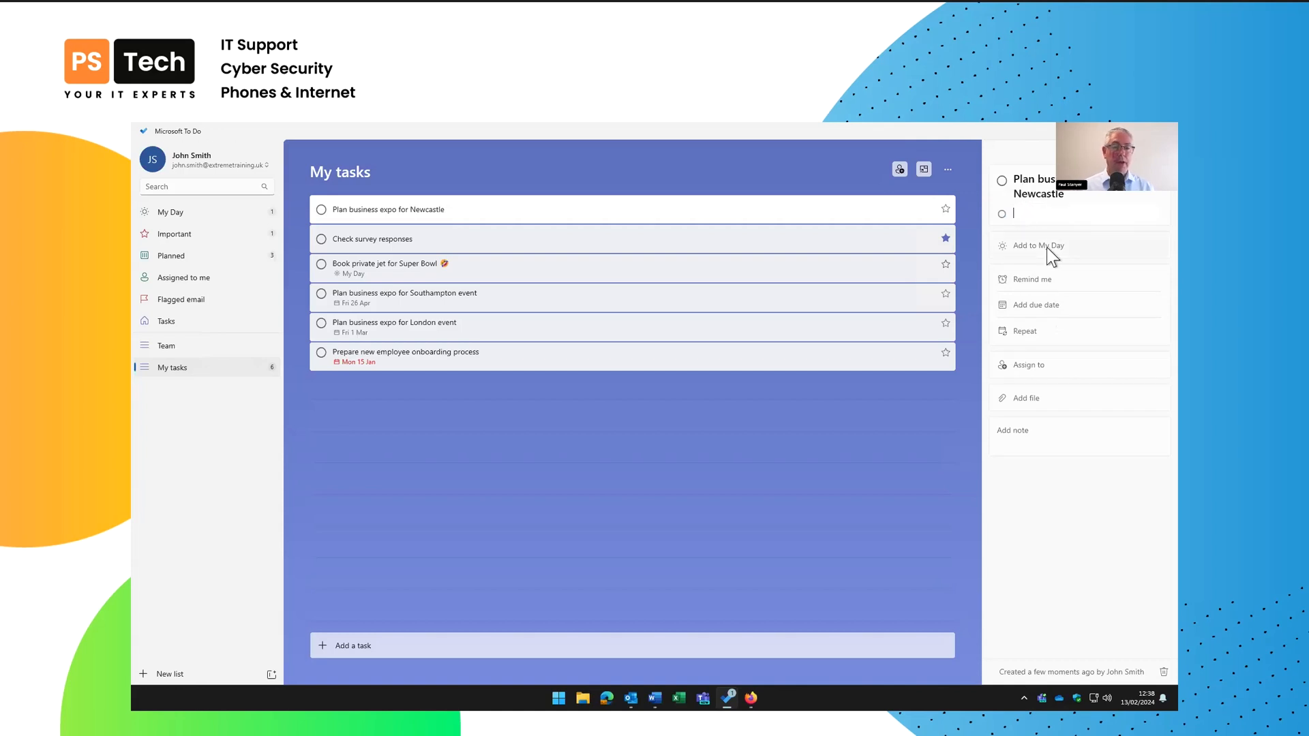
pyautogui.write('ubli')
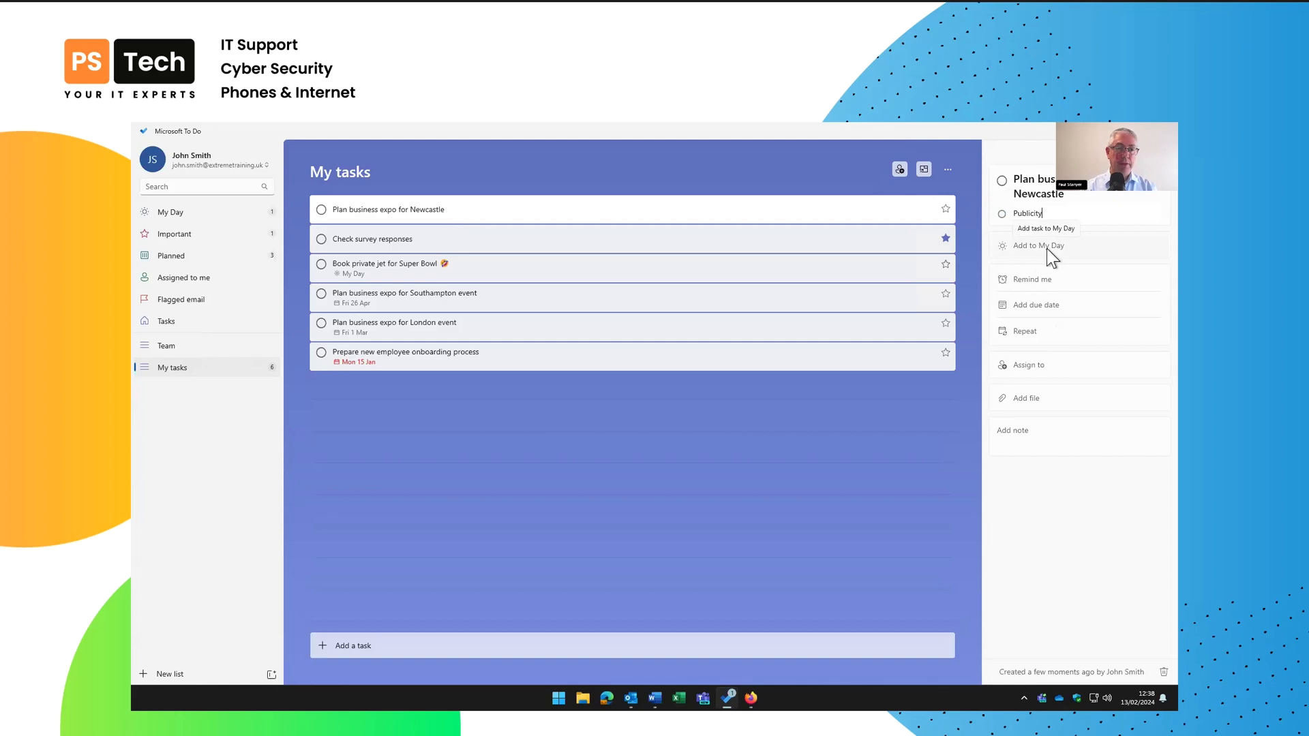
pyautogui.write('city')
pyautogui.press('Return')
pyautogui.write('Signage and stand')
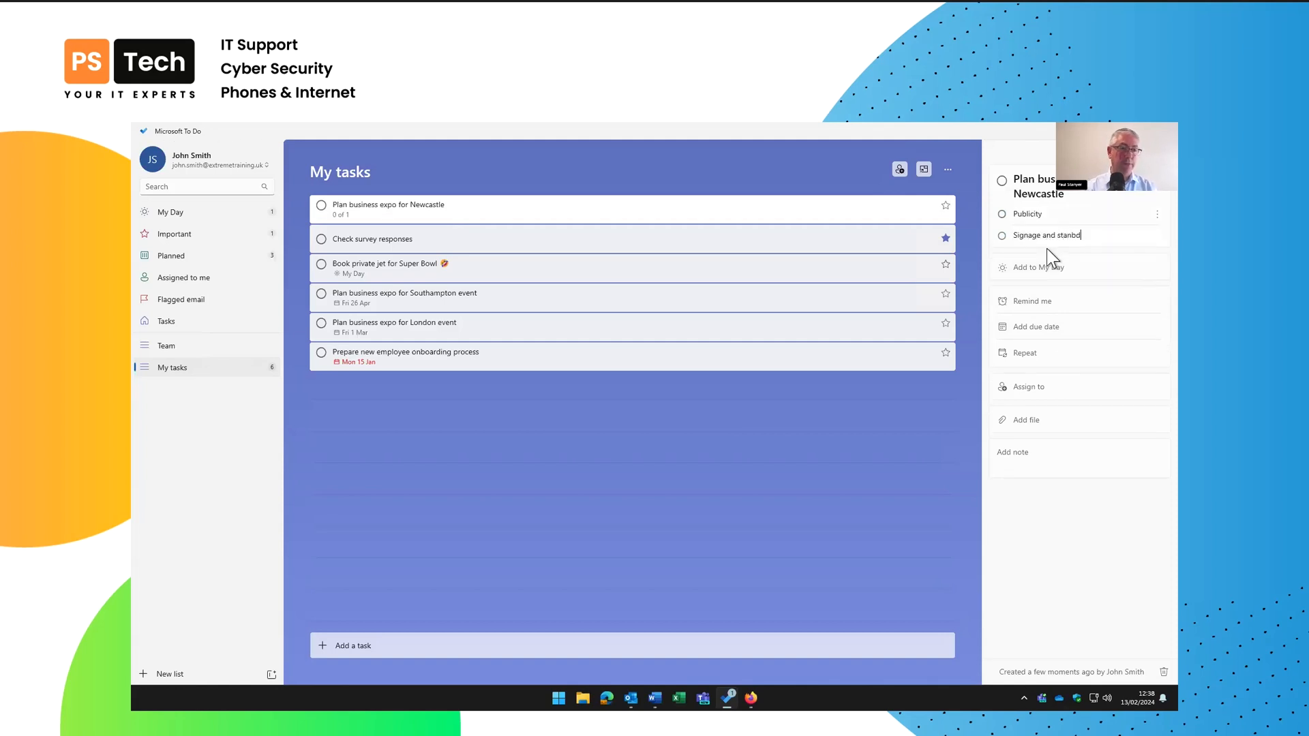
pyautogui.press('Return')
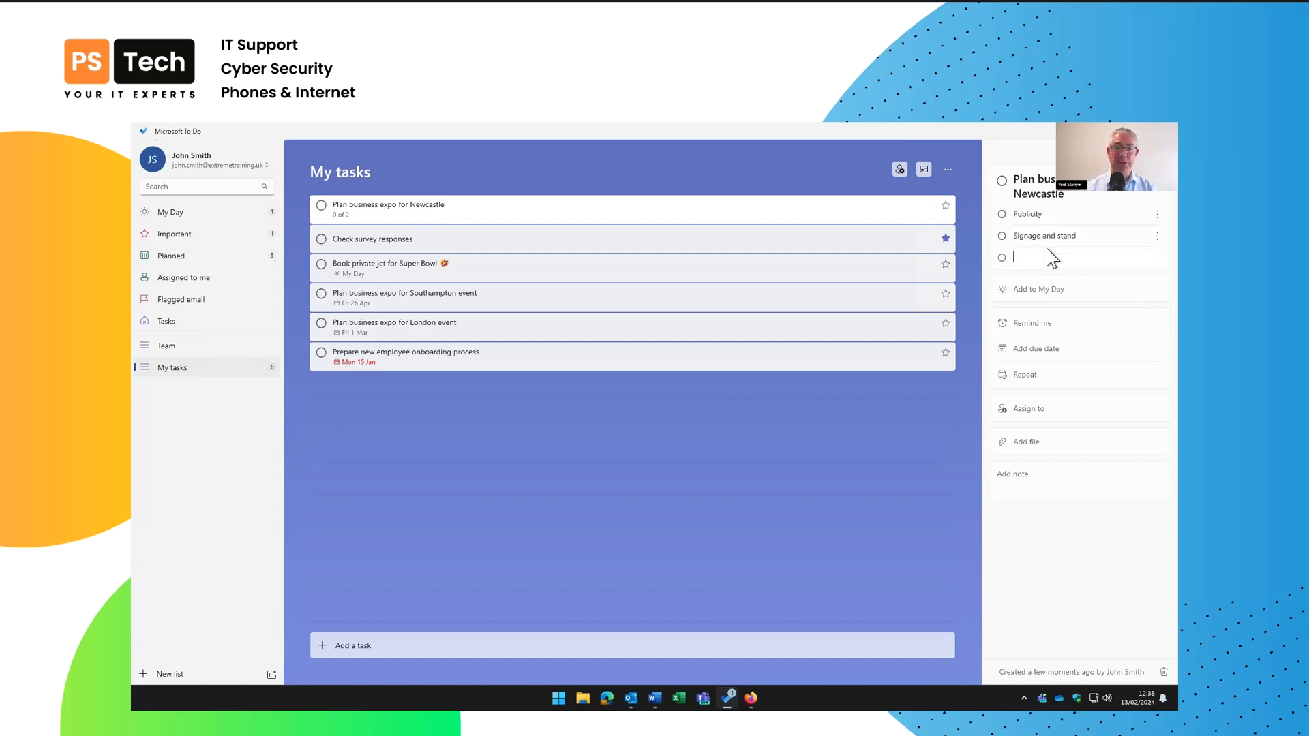
pyautogui.write('Travel ')
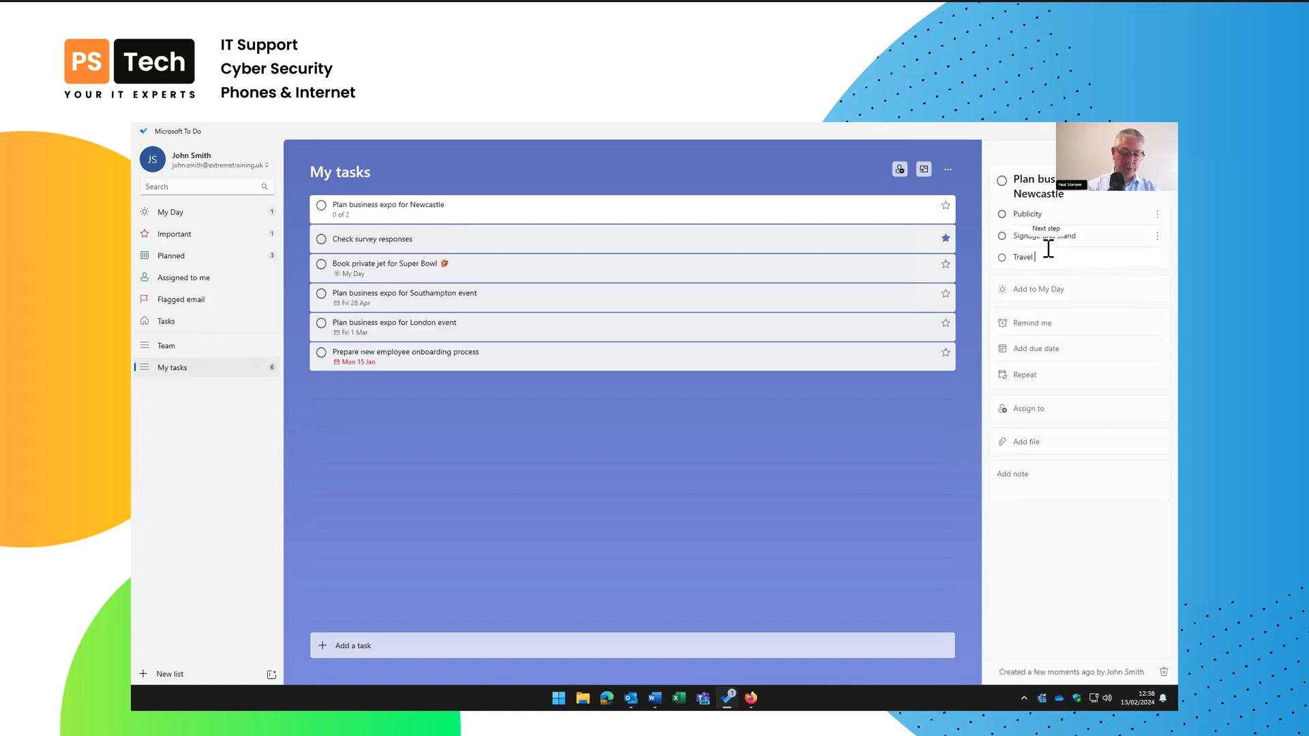
pyautogui.write('arrangements for team')
pyautogui.press('Return')
pyautogui.write('Hotel')
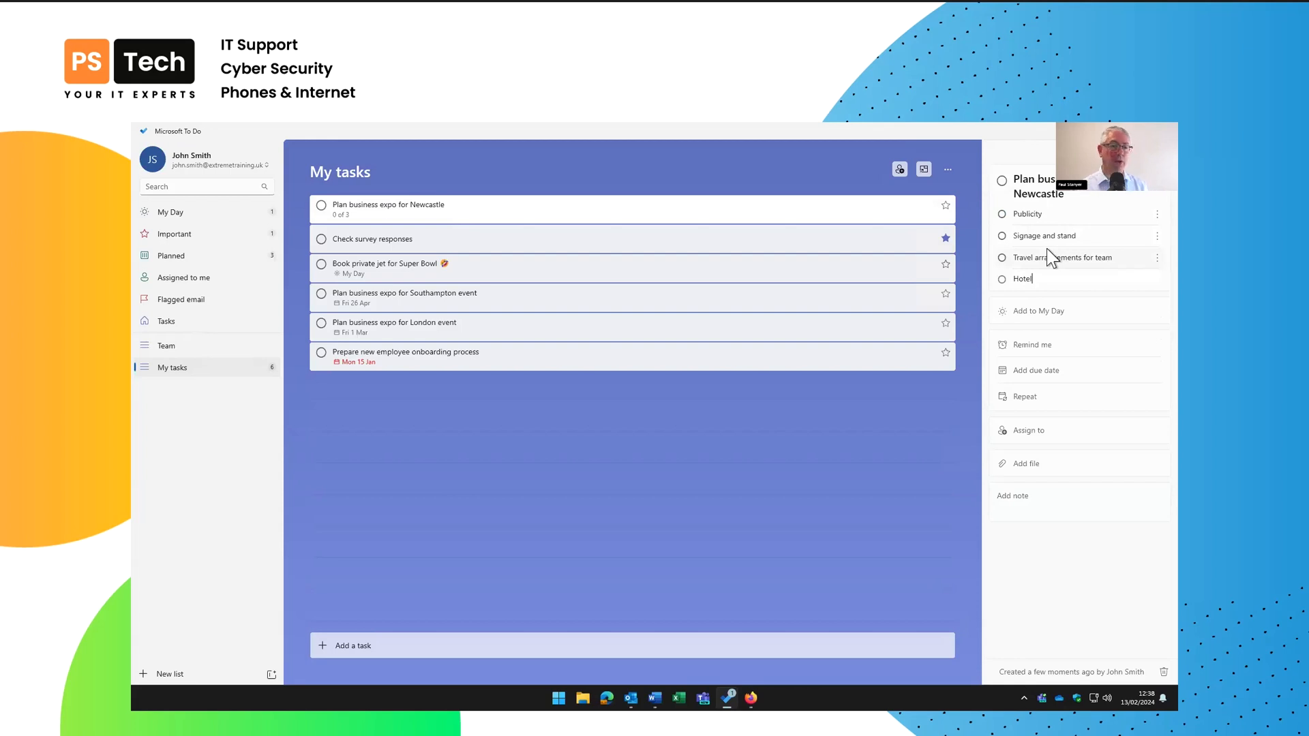
pyautogui.press('Return')
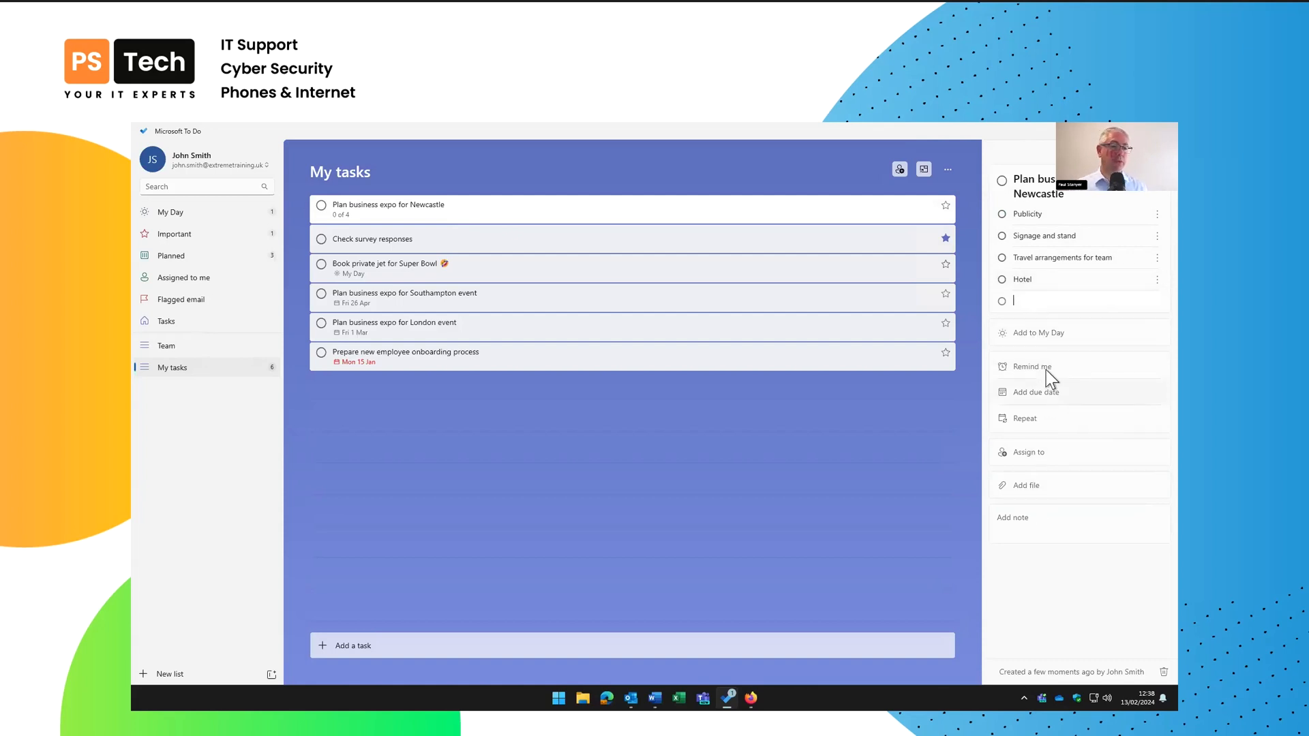
# Add the Newcastle expo task to My Day and select it there
pyautogui.click(1033, 334)
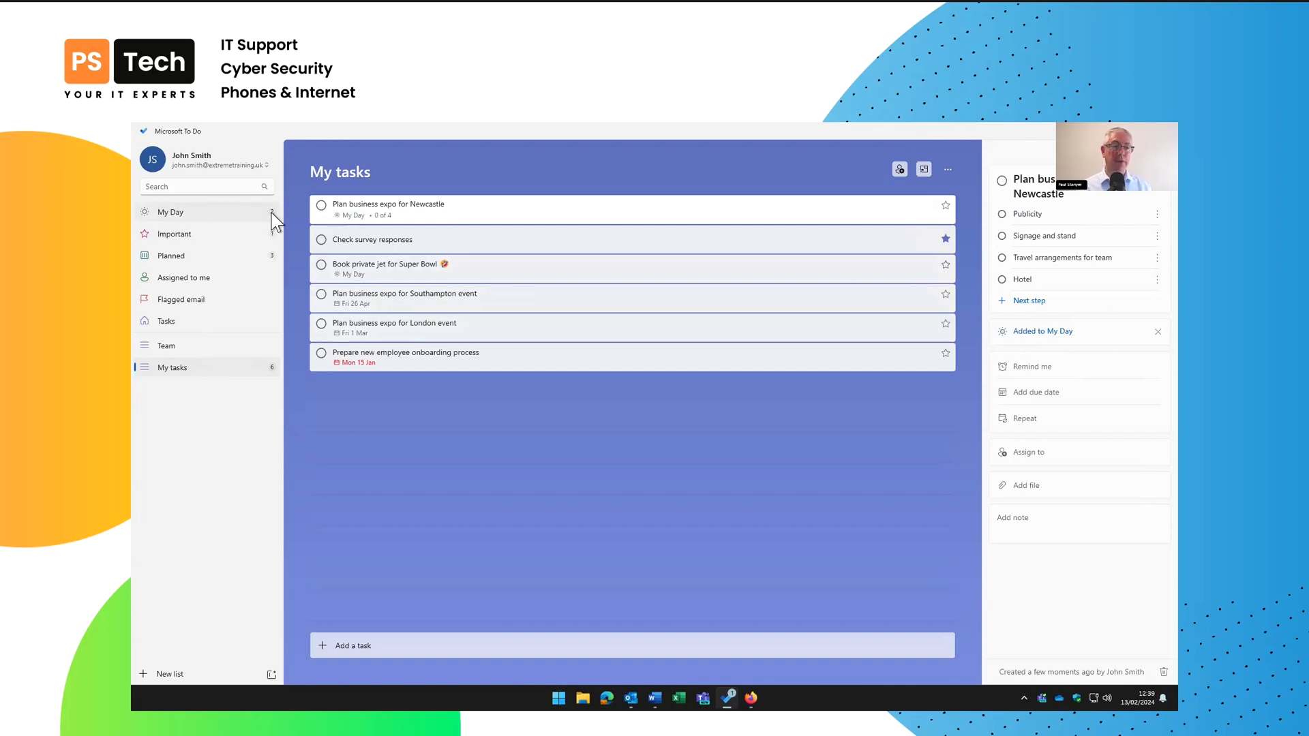
pyautogui.click(187, 212)
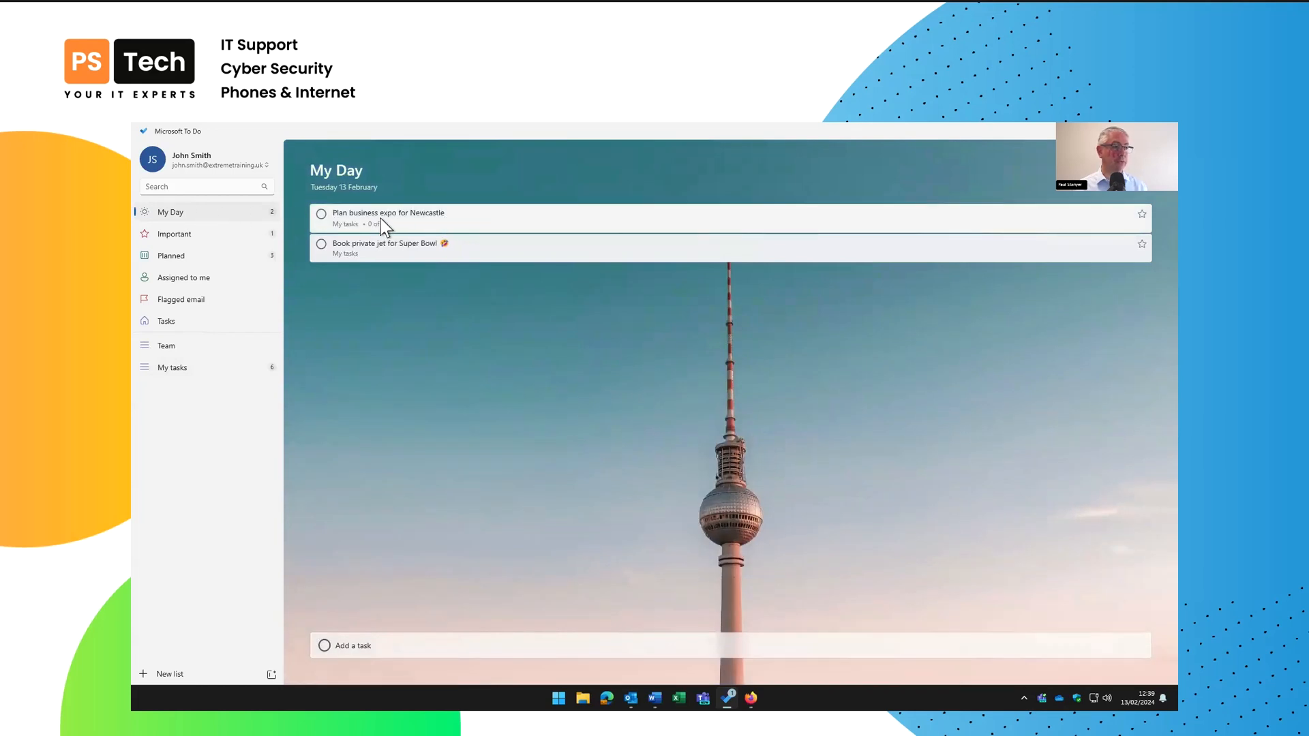
pyautogui.click(407, 214)
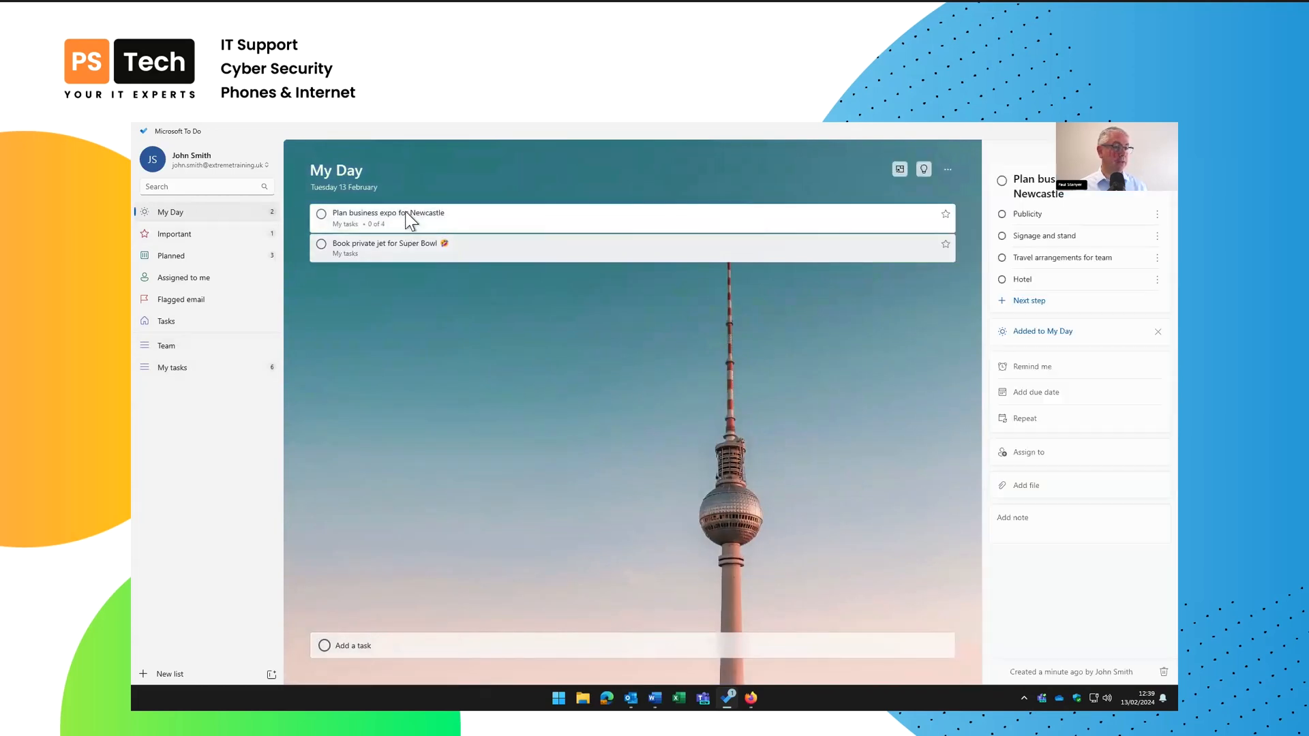
# Set a reminder for Thursday 15 February at 13:00
pyautogui.click(1038, 372)
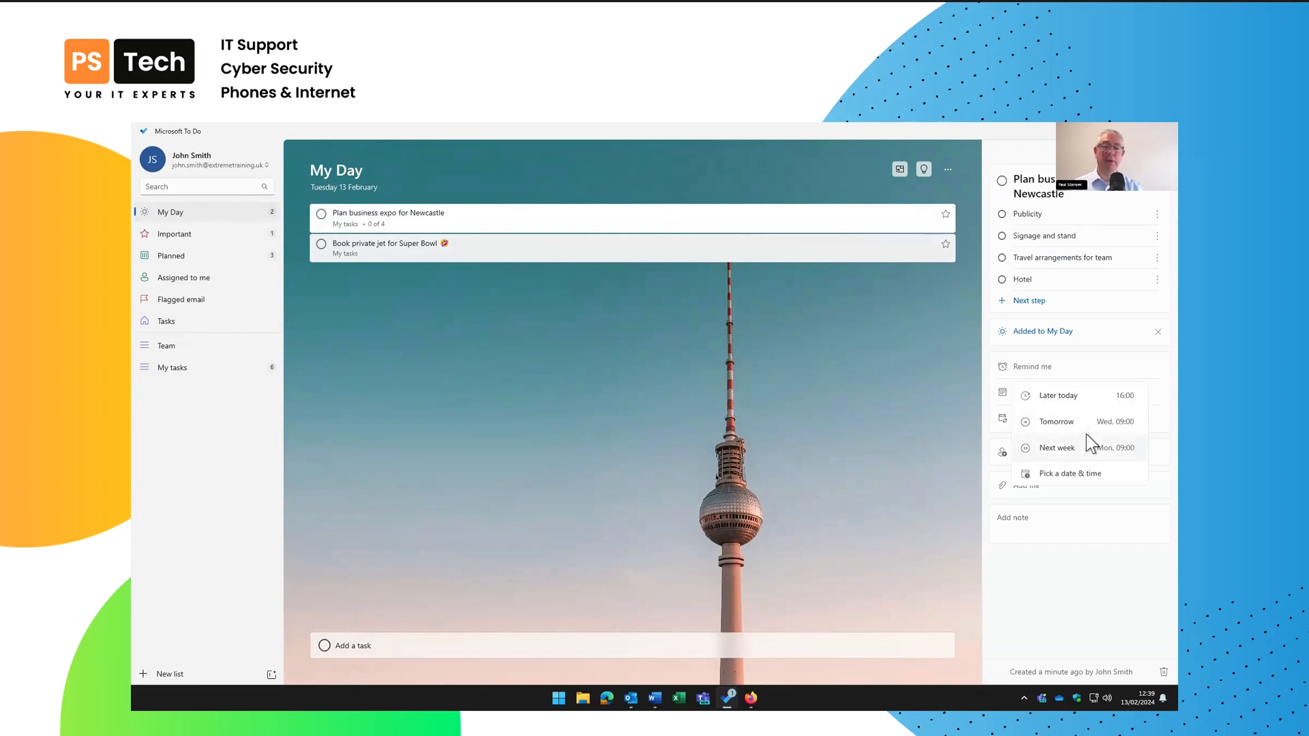
pyautogui.click(1062, 478)
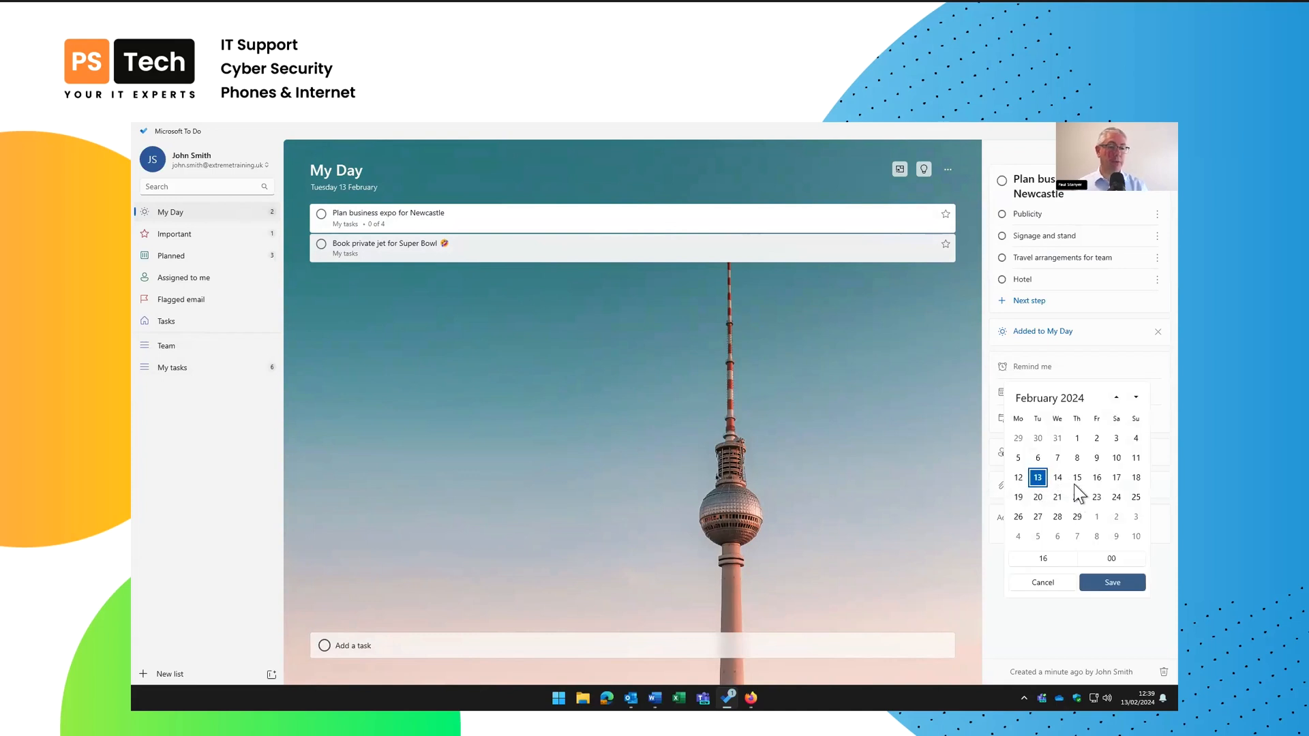
pyautogui.click(1057, 557)
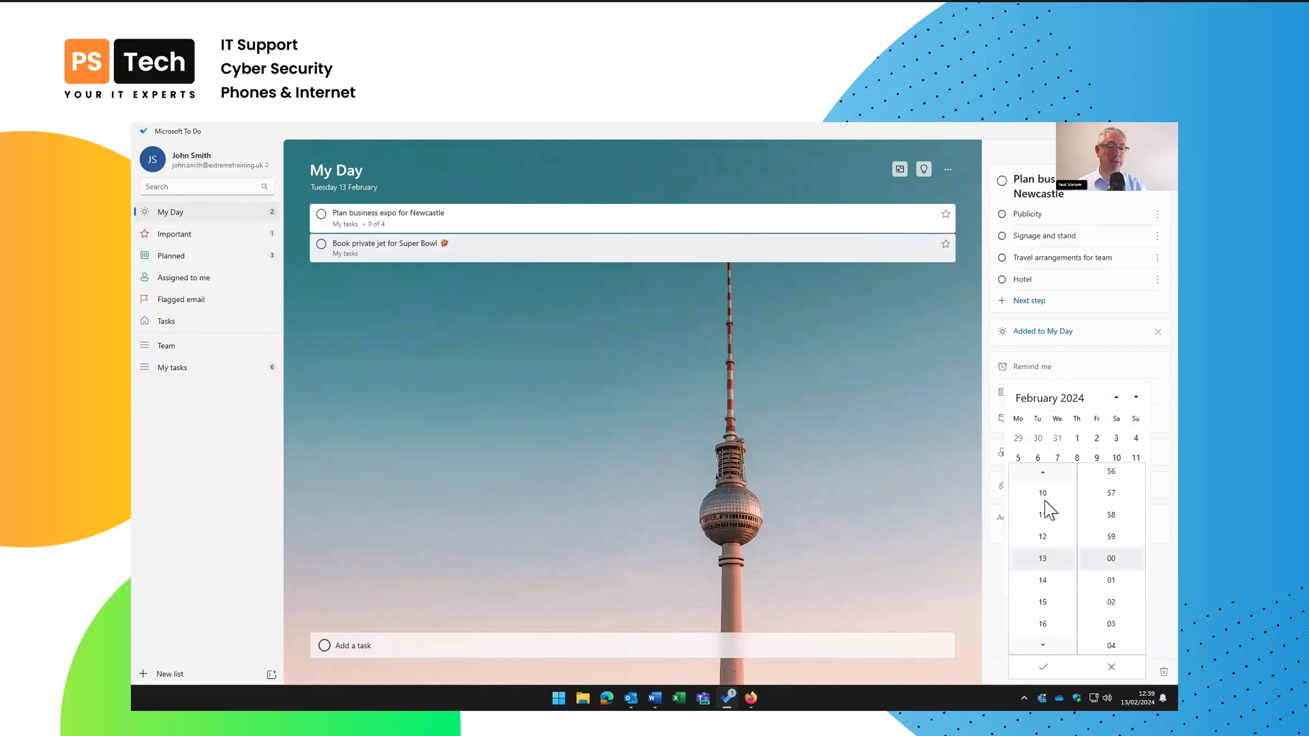
pyautogui.click(1045, 670)
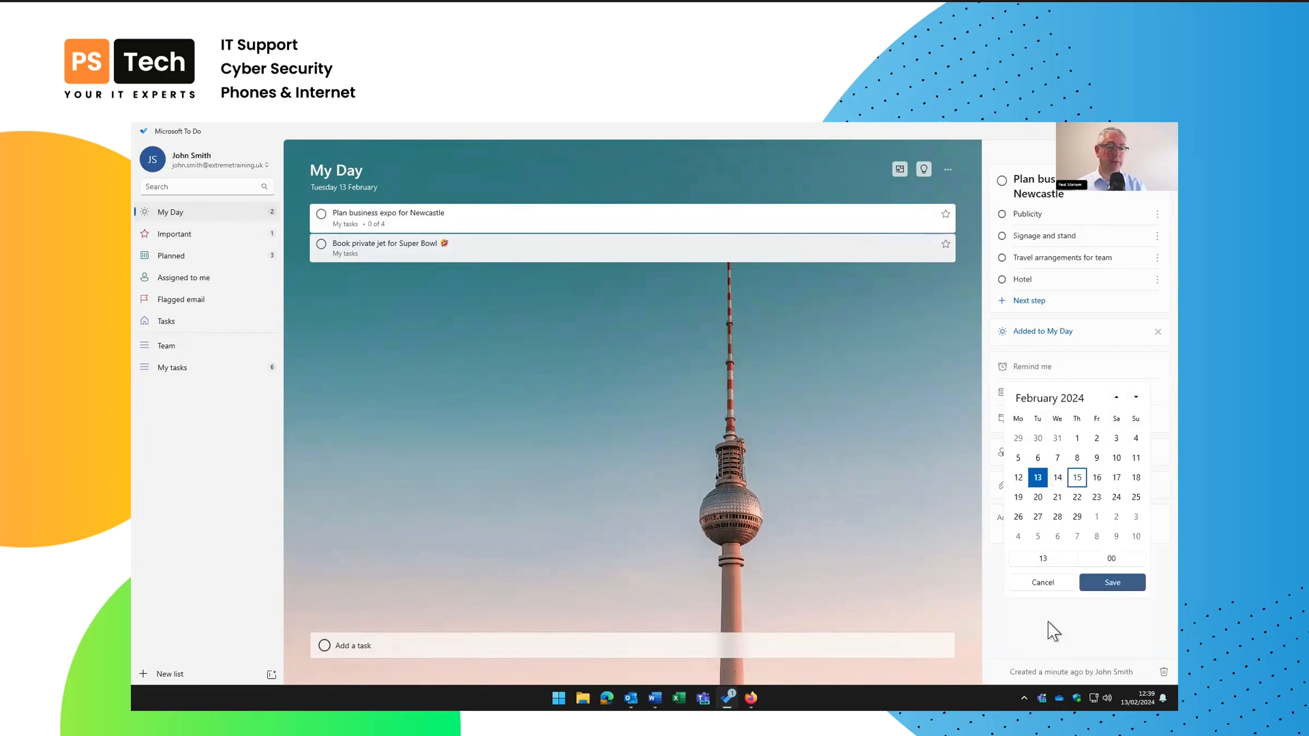
pyautogui.click(1117, 583)
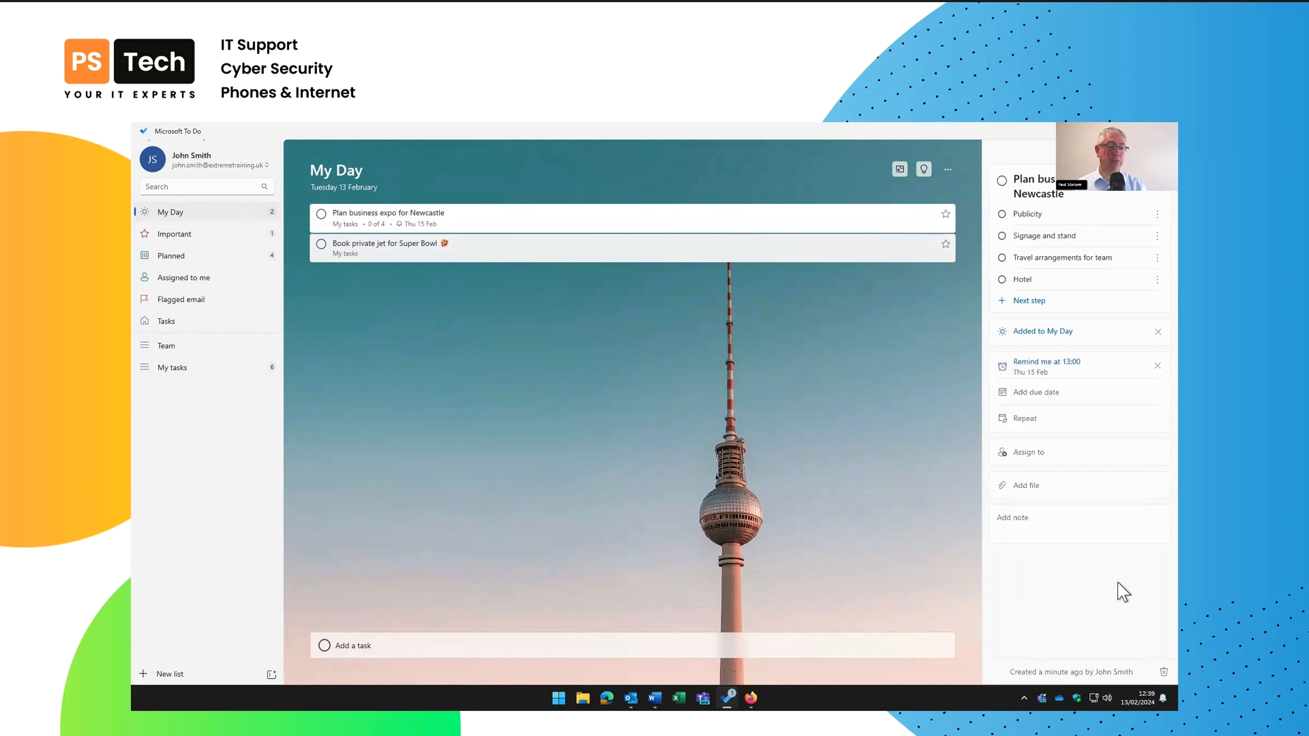
# Set the Newcastle task's due date to Thursday 29 February and start adding a note
pyautogui.click(1046, 392)
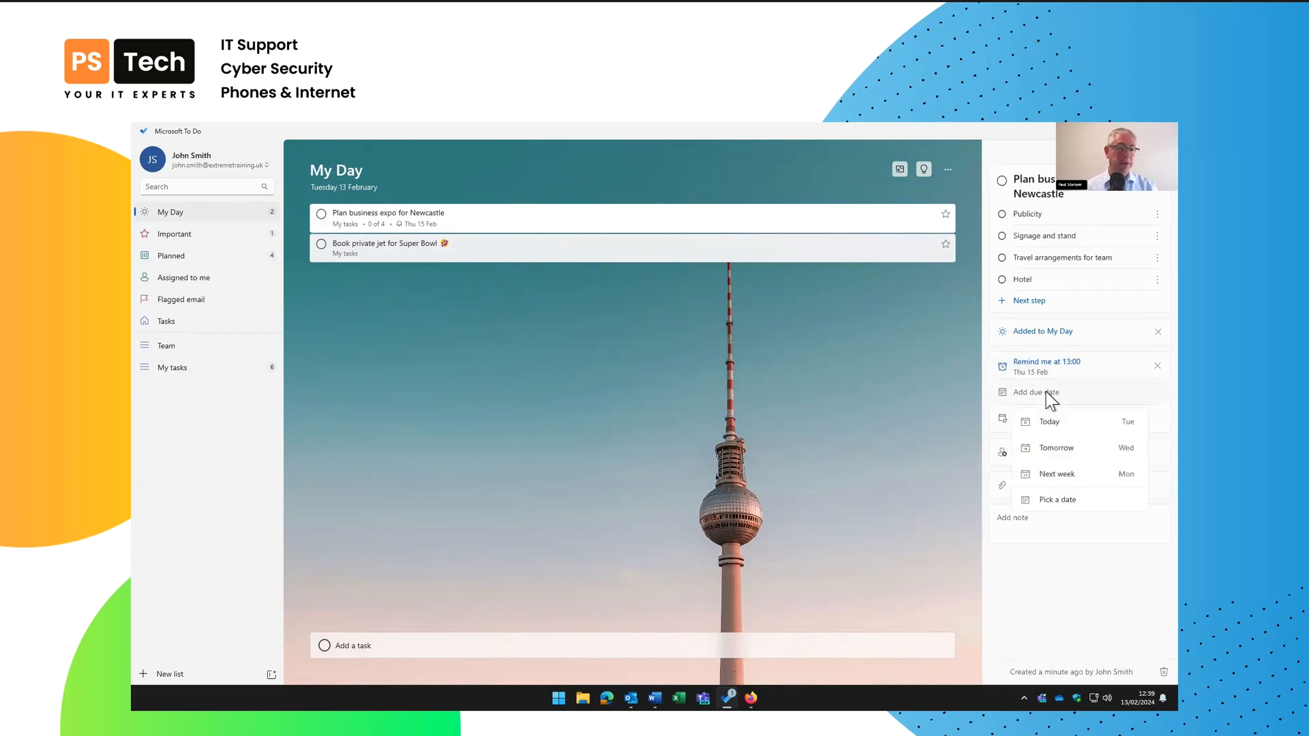
pyautogui.click(1050, 501)
pyautogui.click(1078, 542)
pyautogui.click(1104, 588)
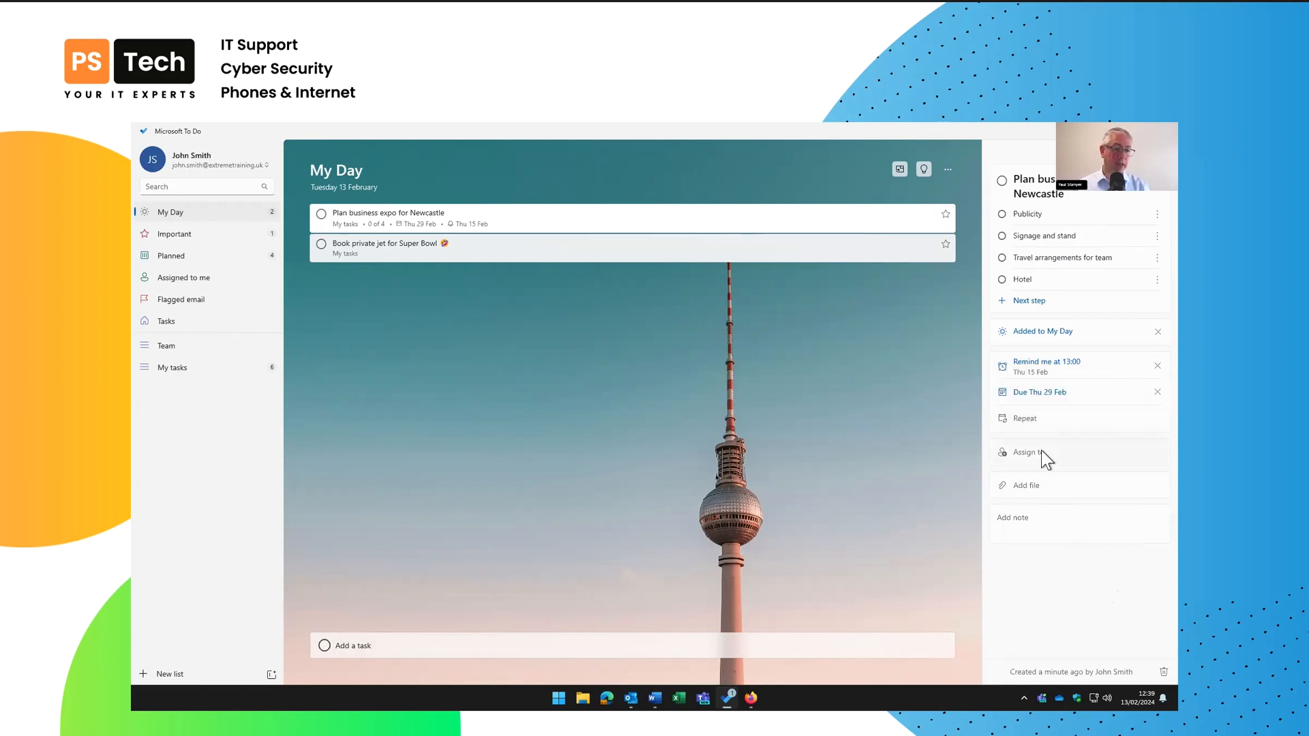
pyautogui.click(1034, 518)
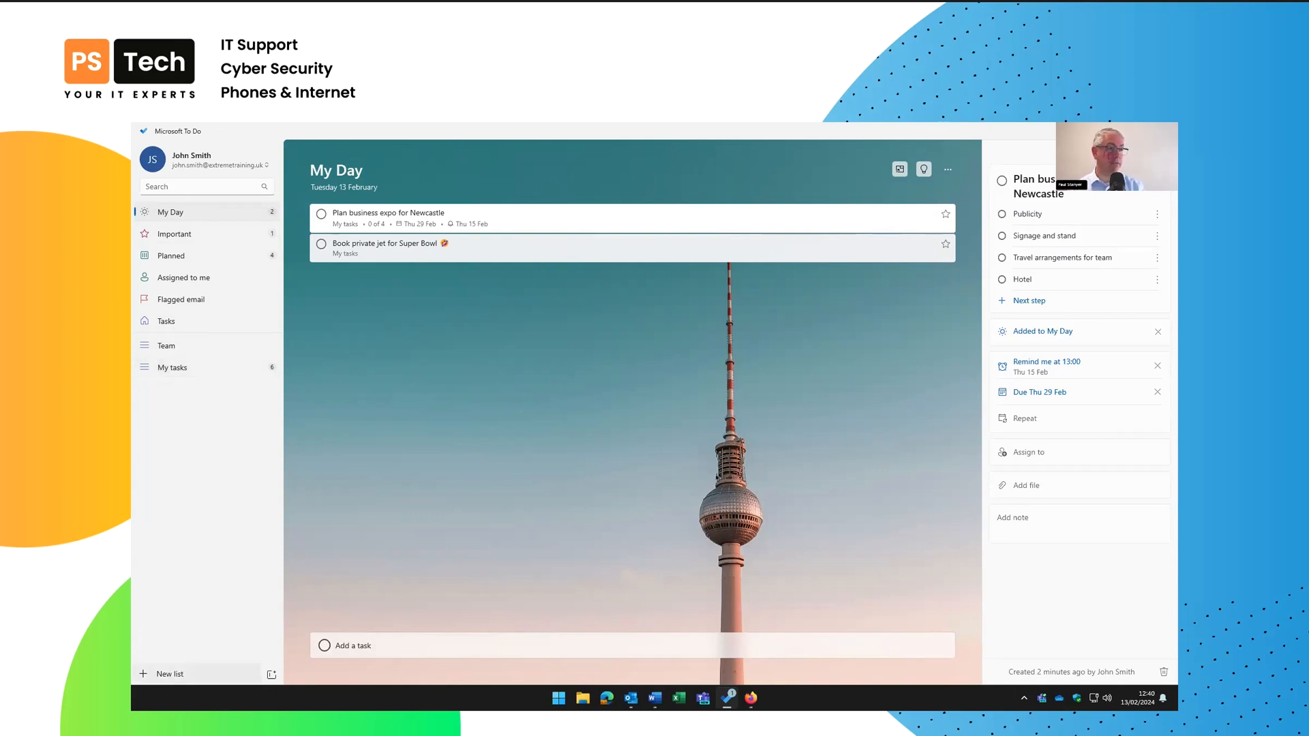
# Create the Personal and My work lists
pyautogui.click(170, 673)
pyautogui.write('Personal')
pyautogui.press('Return')
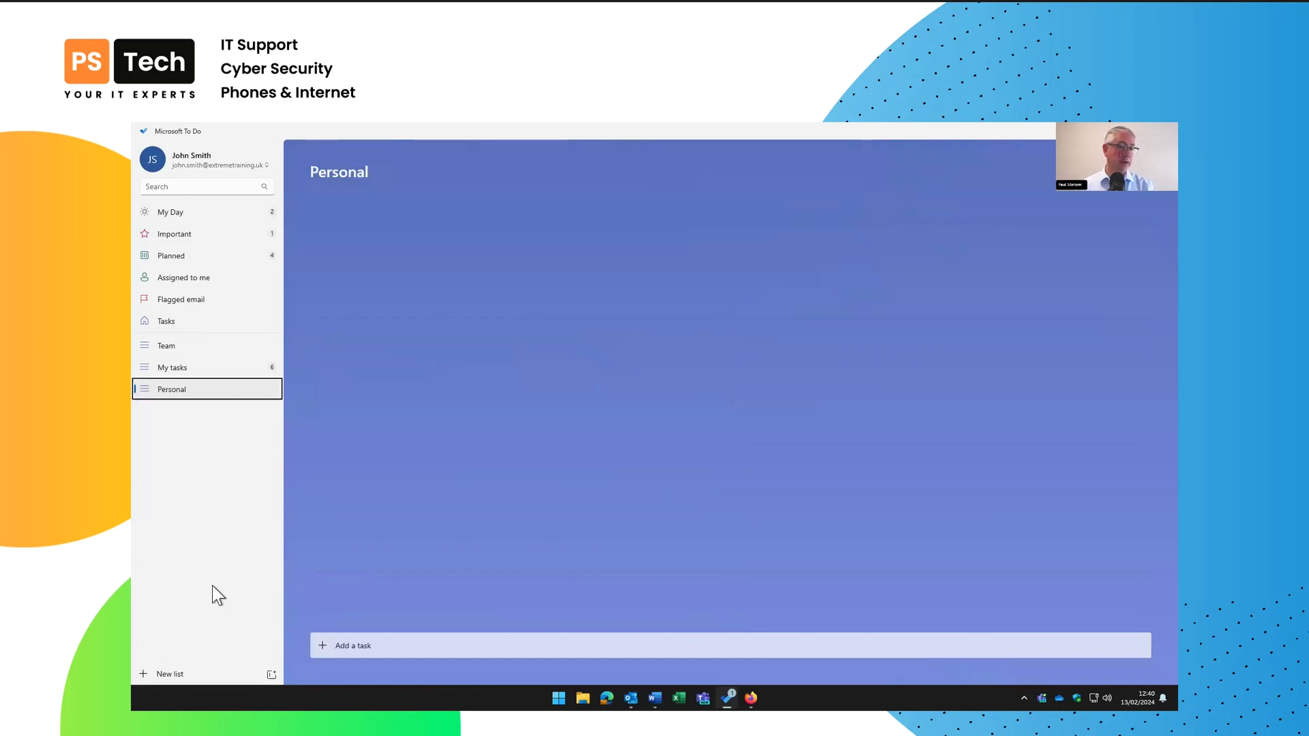
pyautogui.click(157, 669)
pyautogui.write('My work')
pyautogui.press('Return')
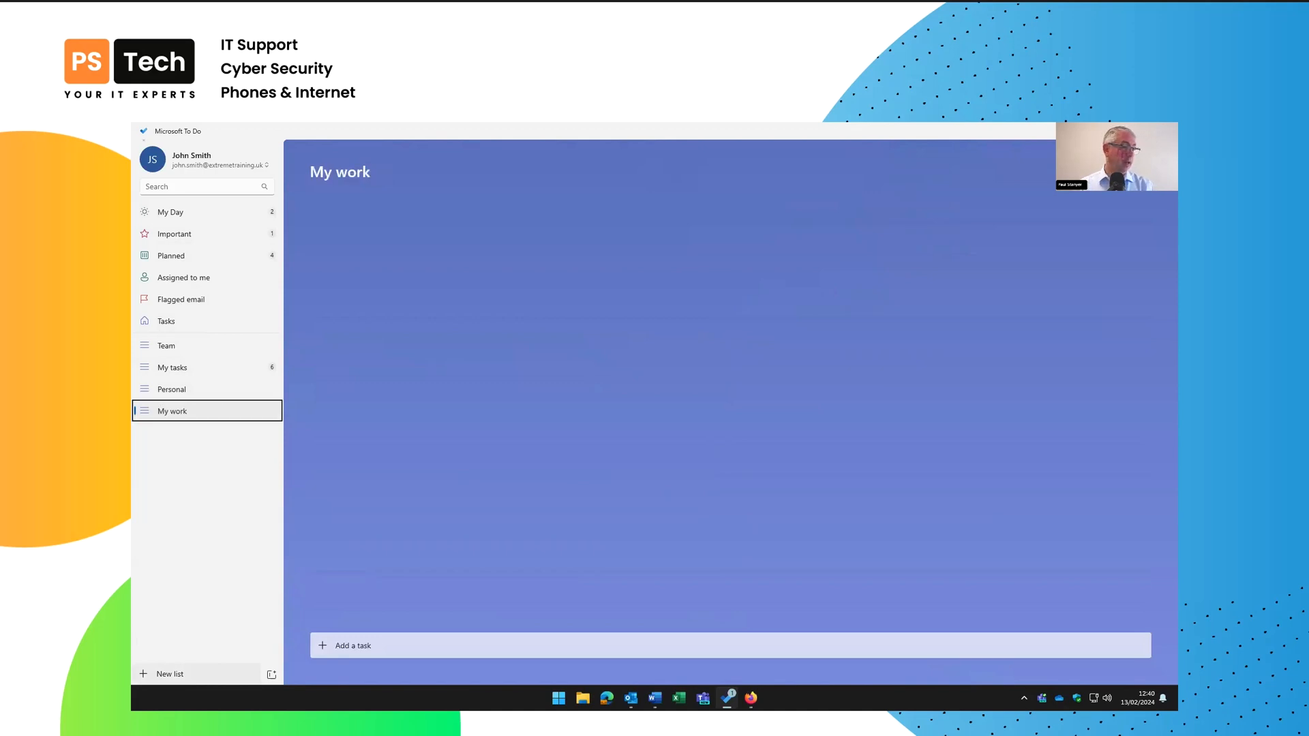
# Create the London business expo and Southampton business expo lists
pyautogui.click(161, 673)
pyautogui.write('Lond')
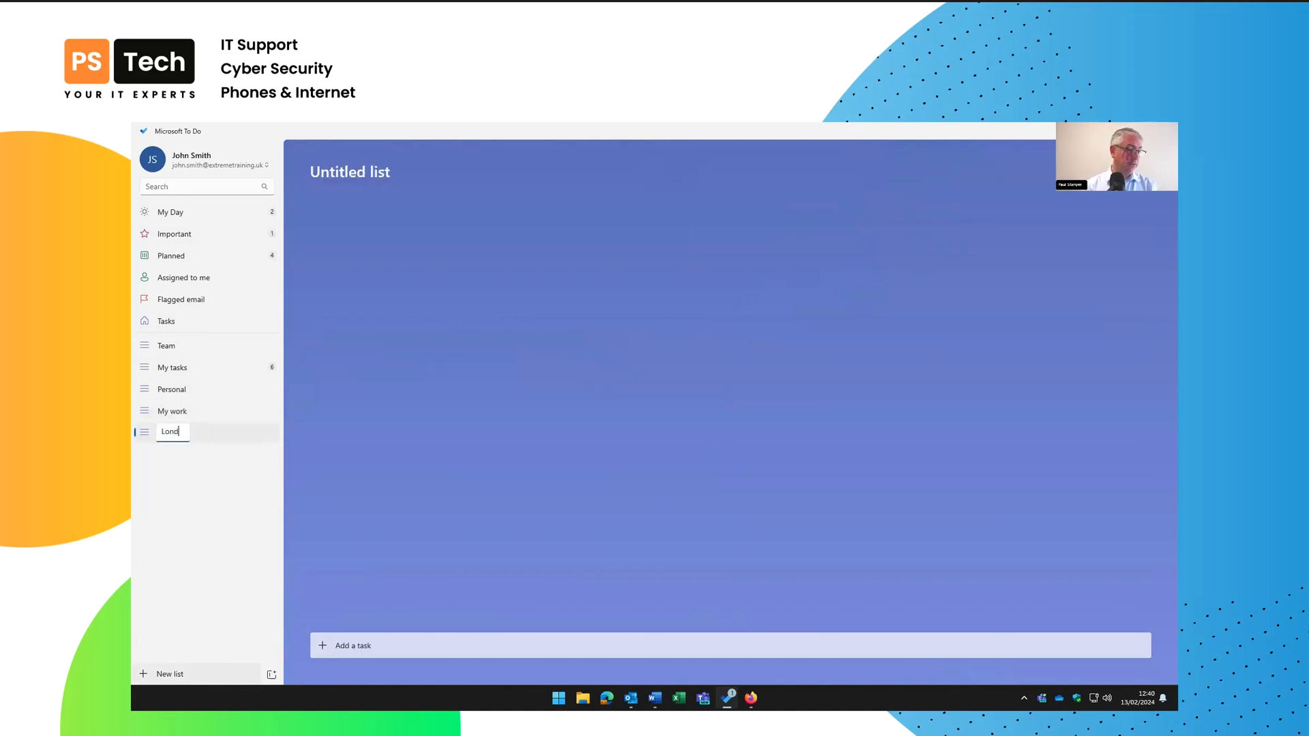
pyautogui.write('on business expo')
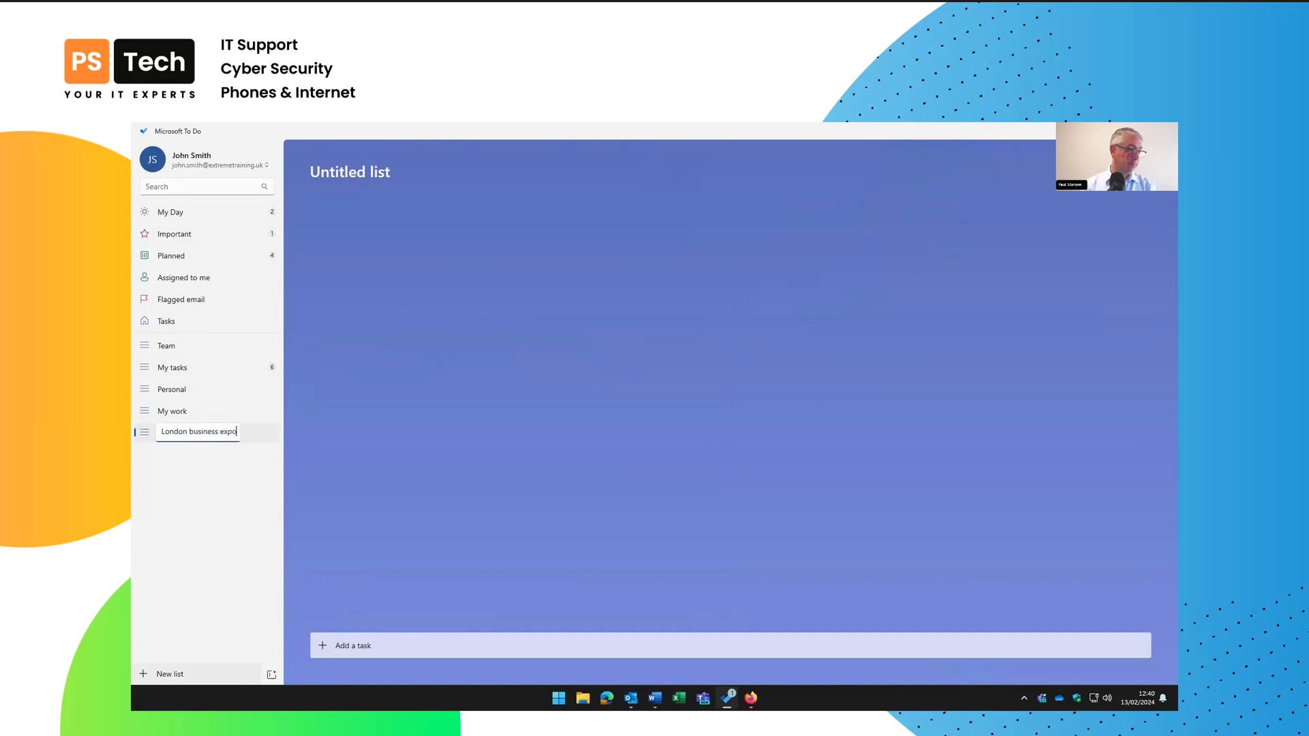
pyautogui.press('Return')
pyautogui.hotkey('ctrl', 'l')
pyautogui.write('southampton byusi')
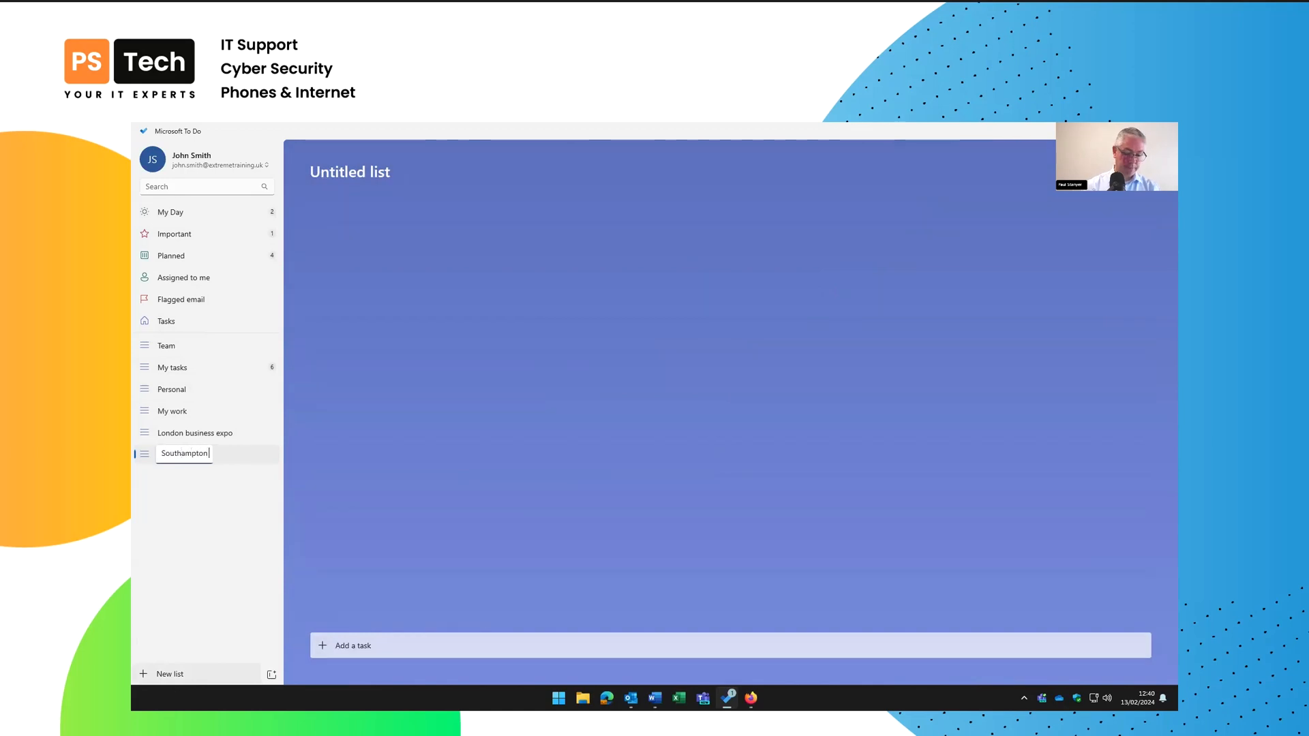
pyautogui.press('BackSpace')
pyautogui.press('BackSpace')
pyautogui.press('BackSpace')
pyautogui.write('usiness expo')
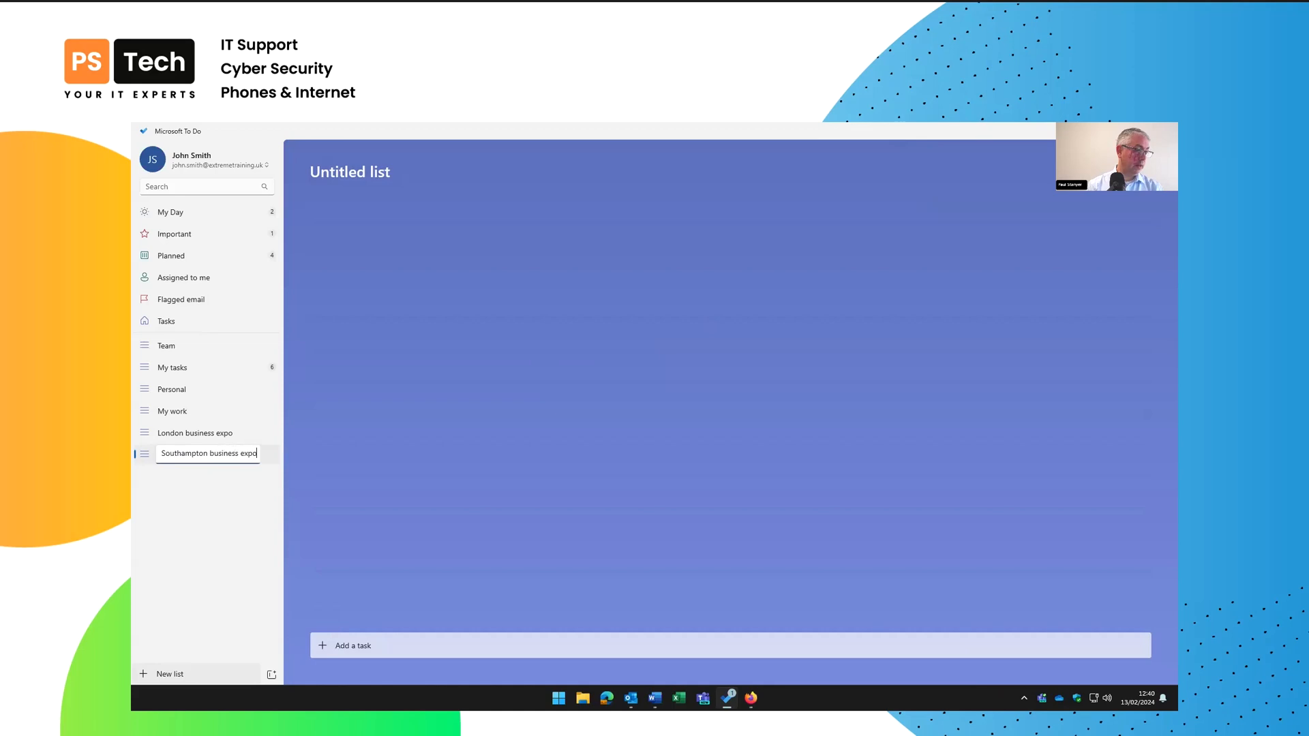
pyautogui.press('Return')
# Create the Newcastle business expo list, then open Southampton business expo
pyautogui.hotkey('ctrl', 'l')
pyautogui.write('Newcastle bus')
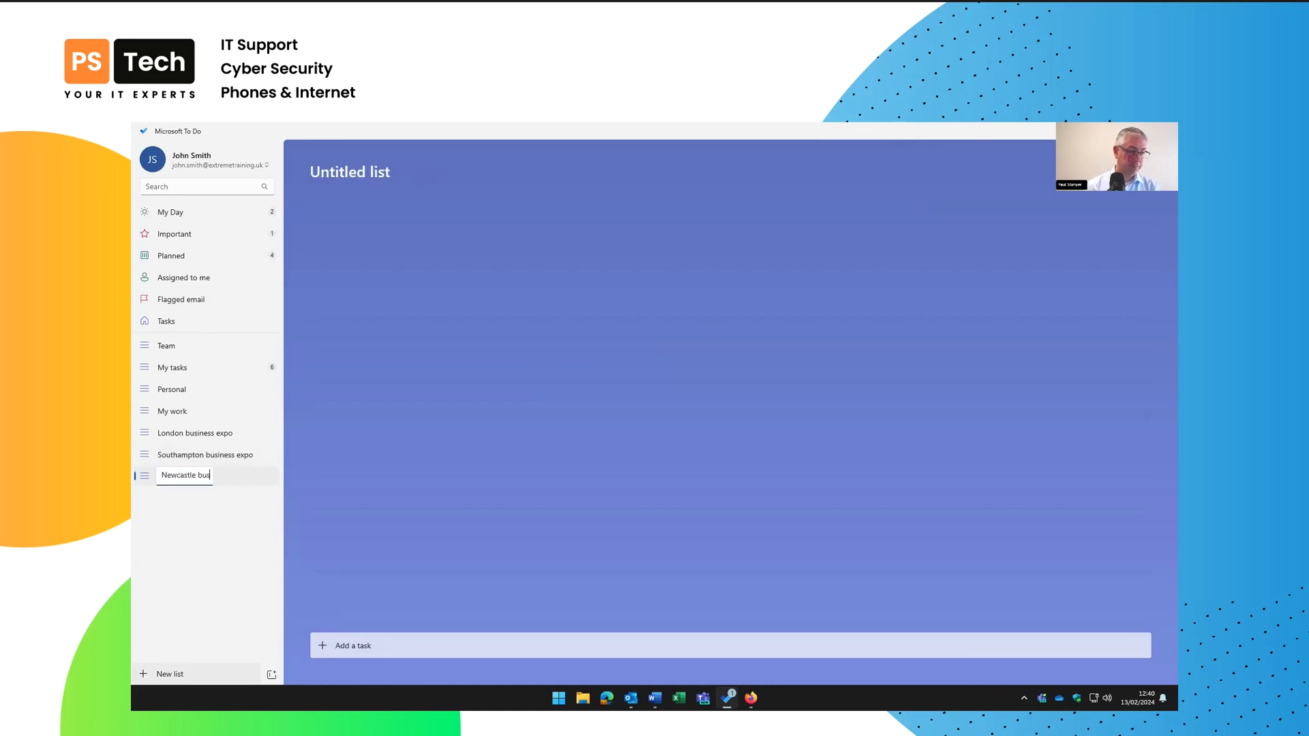
pyautogui.write('iness expo')
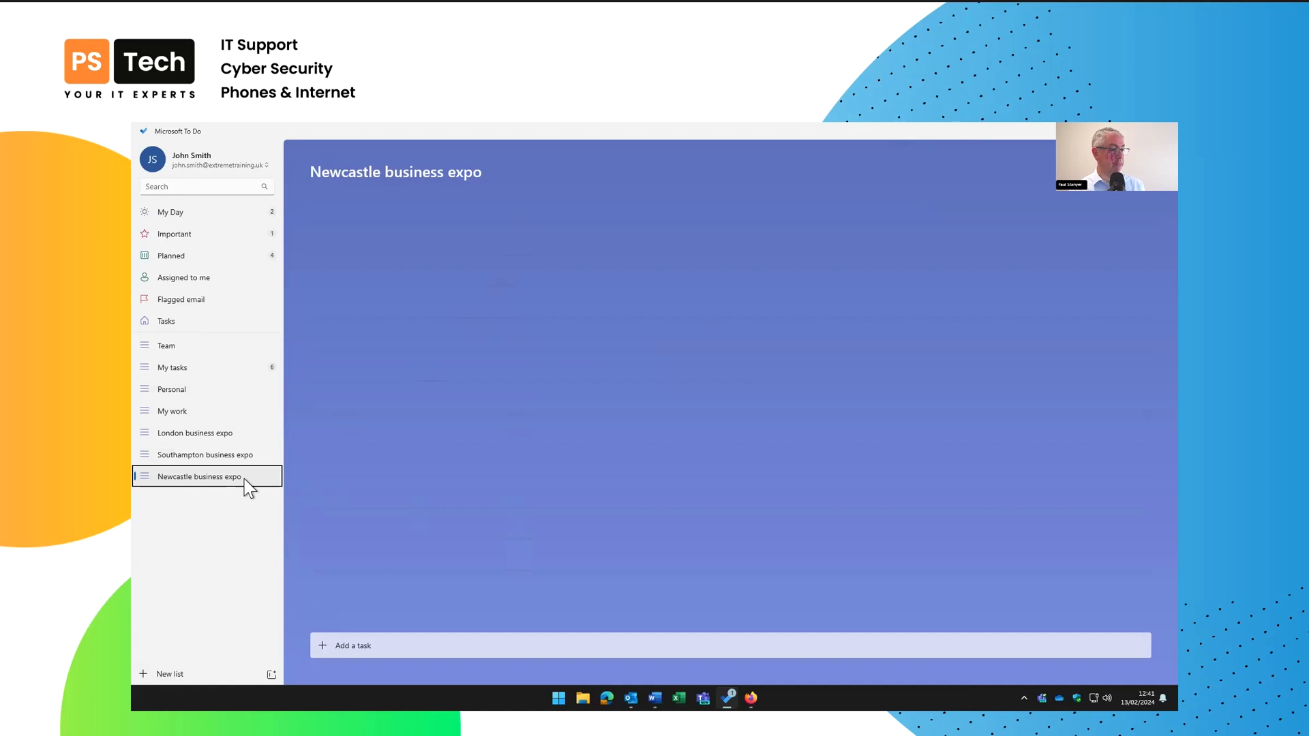
pyautogui.click(198, 456)
# Drag the London business expo list up above Team in the sidebar
pyautogui.click(205, 436)
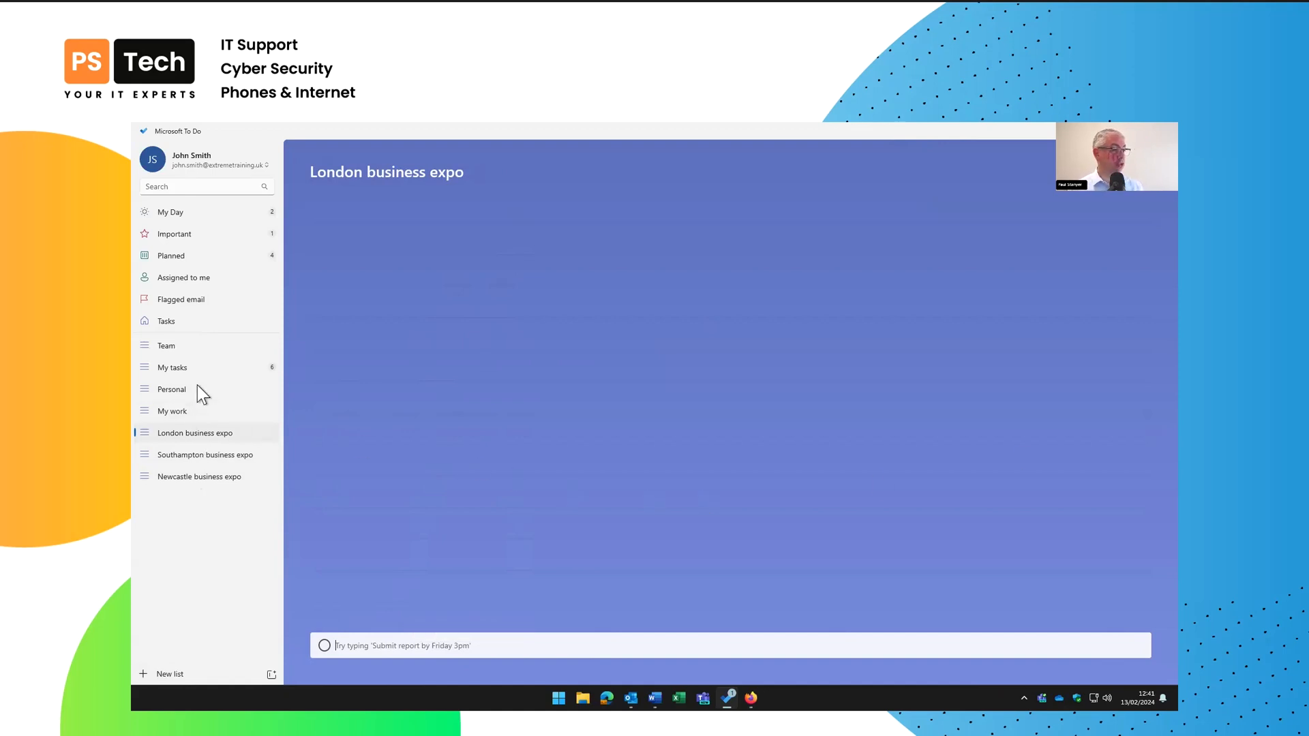
pyautogui.moveTo(144, 434); pyautogui.dragTo(145, 346)
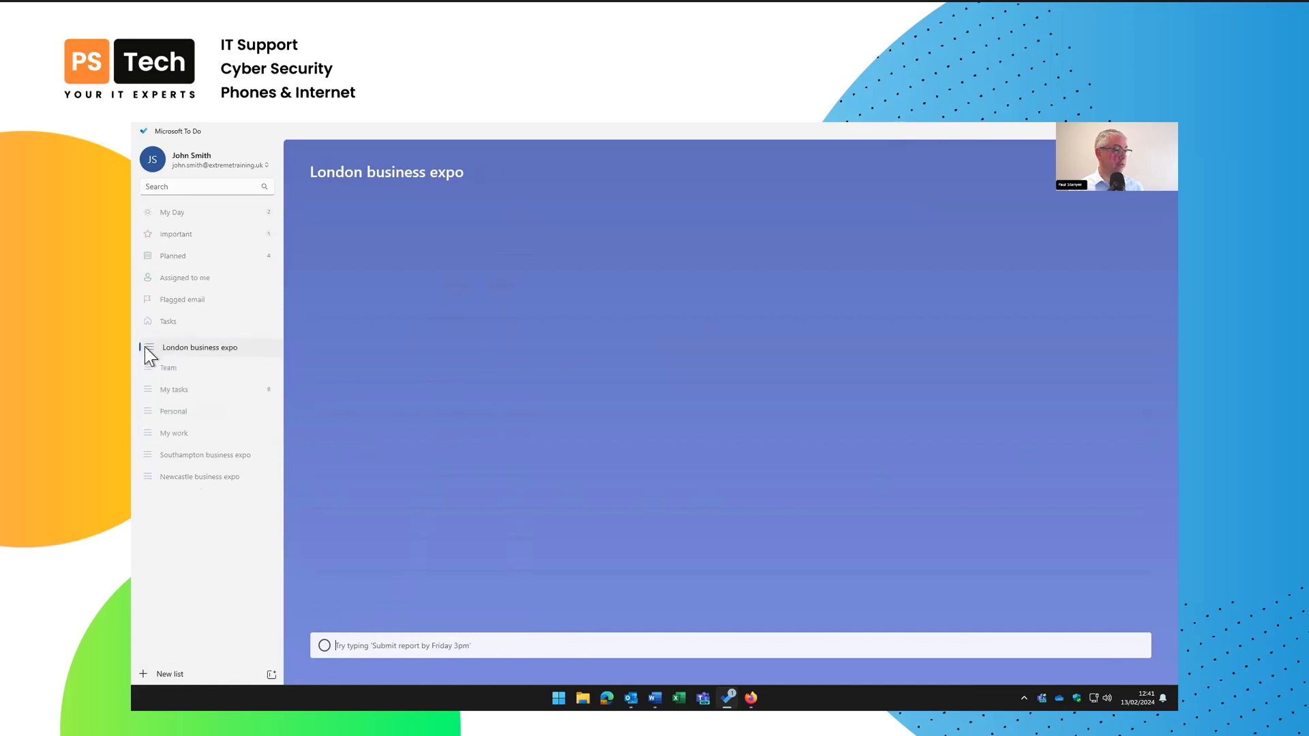
pyautogui.click(205, 347)
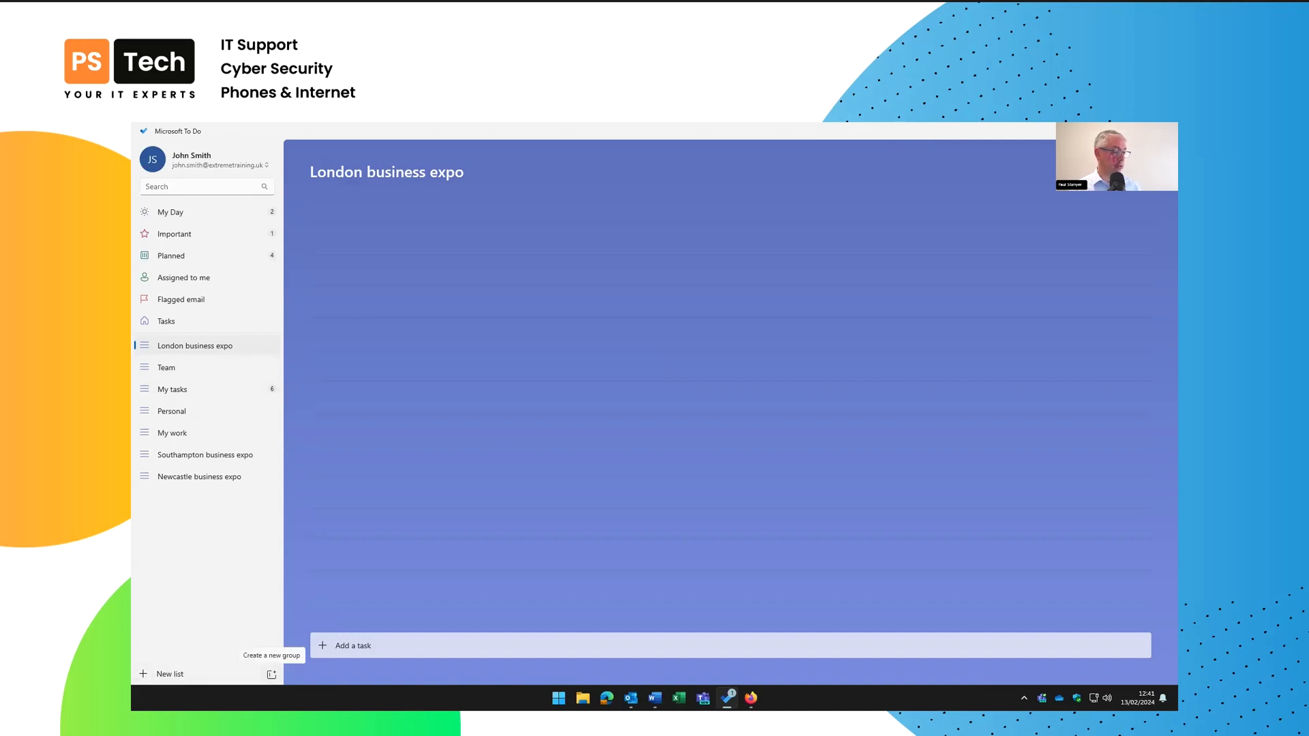
# Create a list group named Business Expos
pyautogui.click(271, 674)
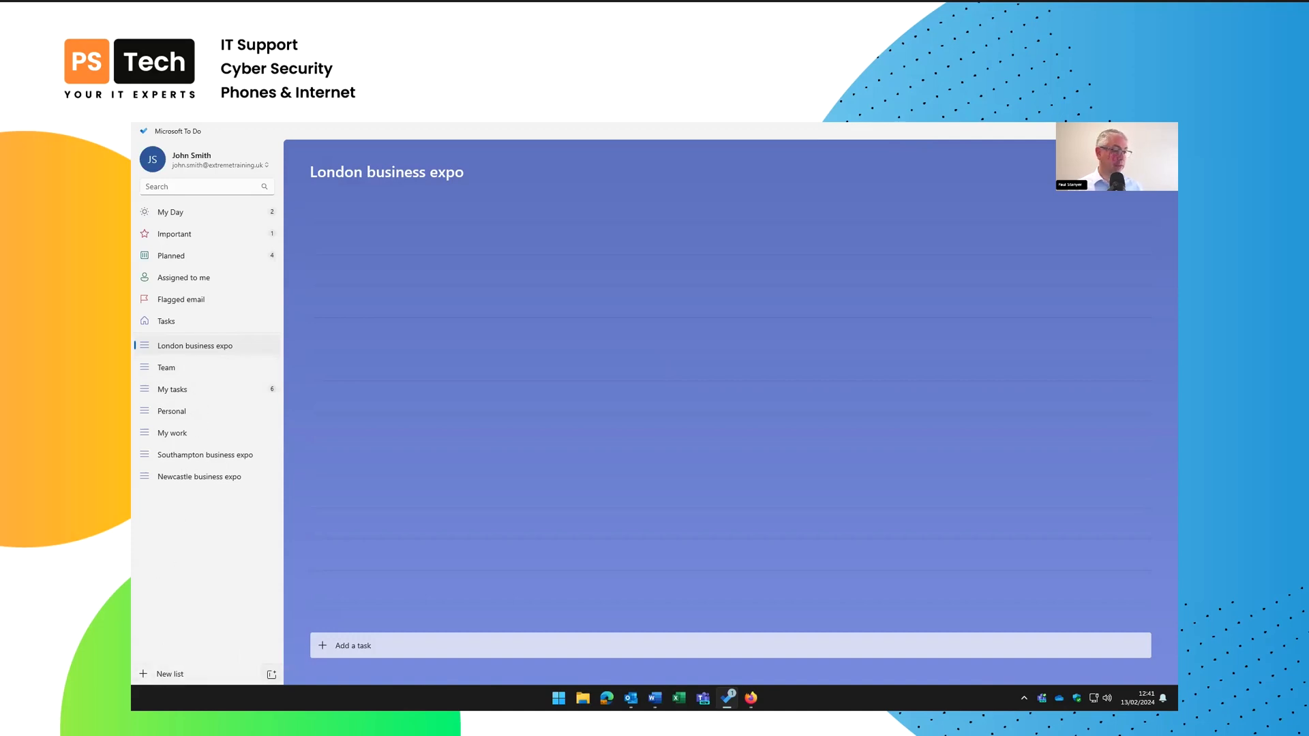
pyautogui.write('Busines')
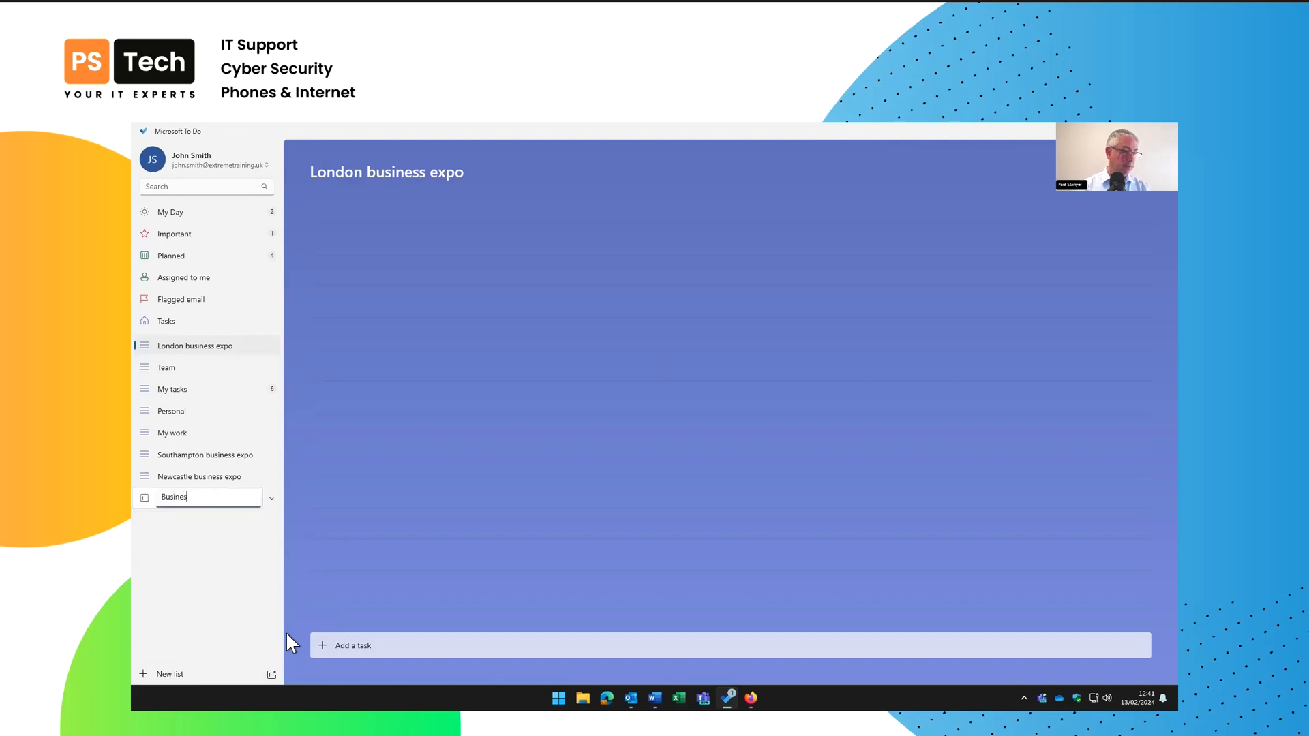
pyautogui.write('s Expos')
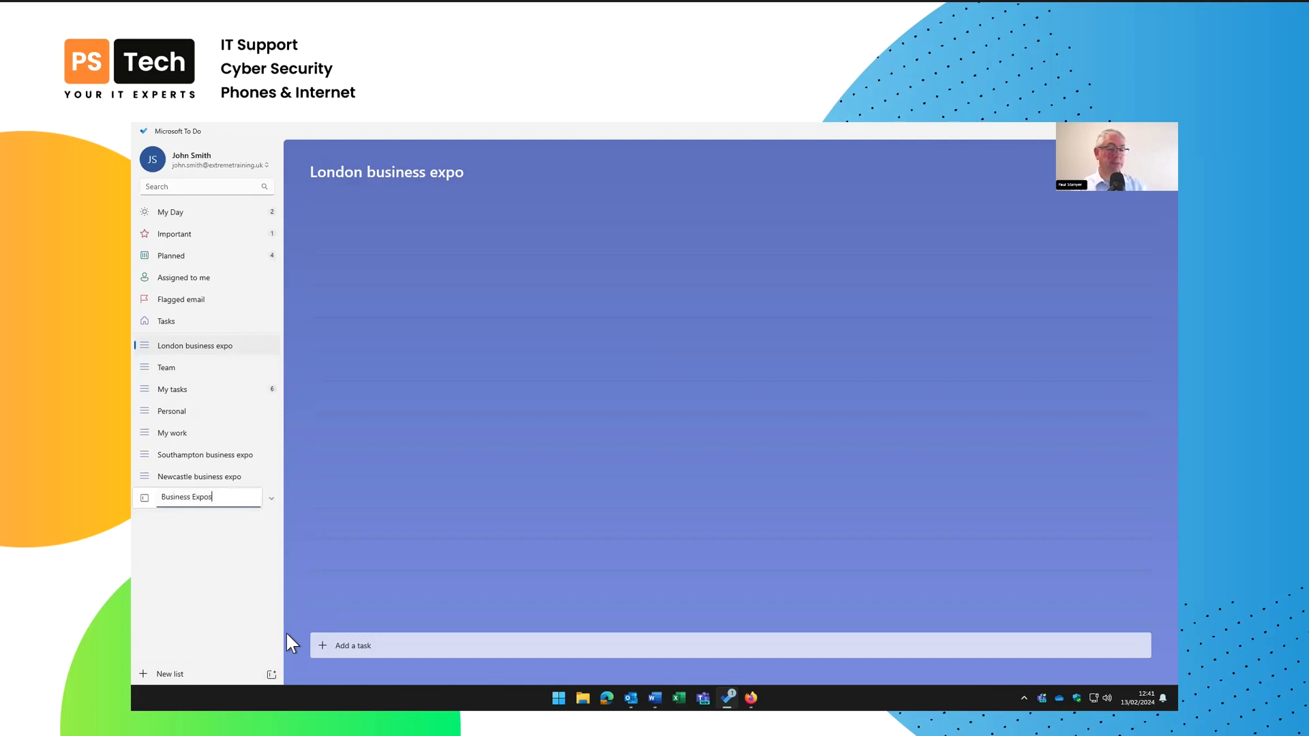
pyautogui.press('Return')
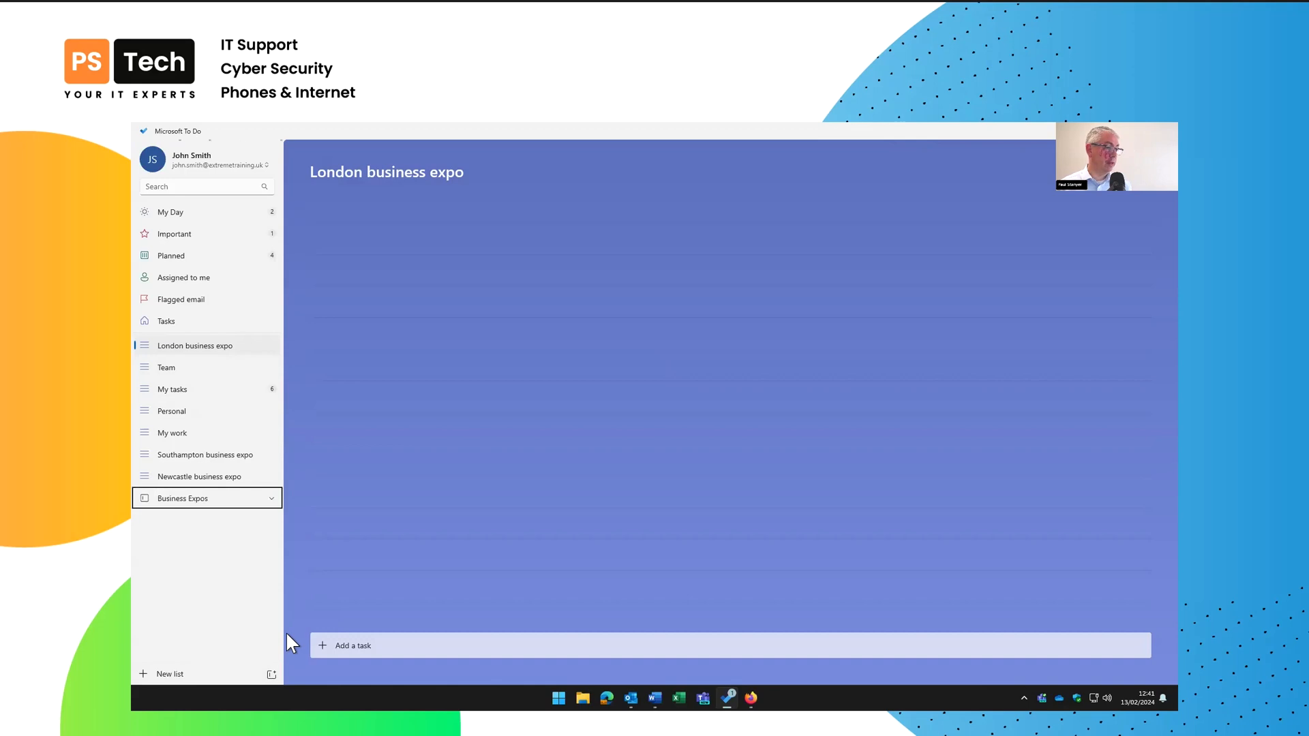
# Move the London, Southampton and Newcastle business expo lists into the Business Expos group
pyautogui.rightClick(181, 347)
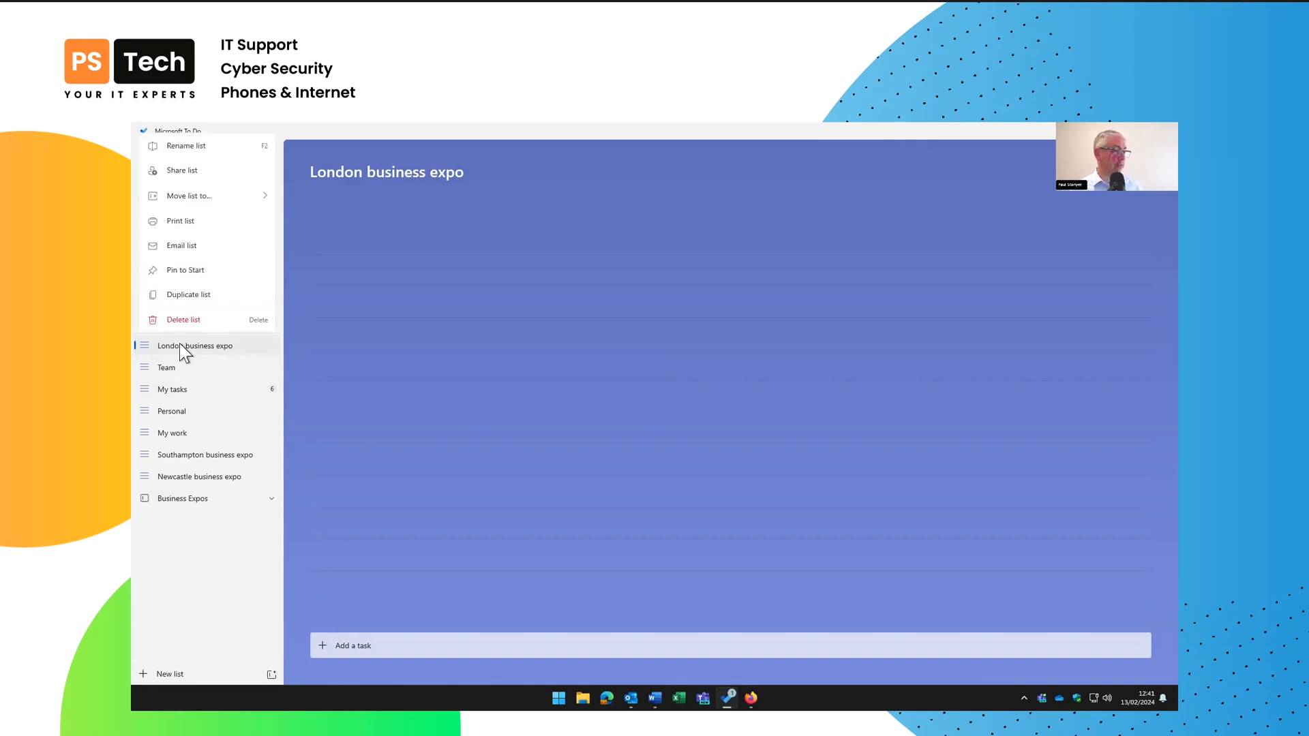
pyautogui.moveTo(239, 195)
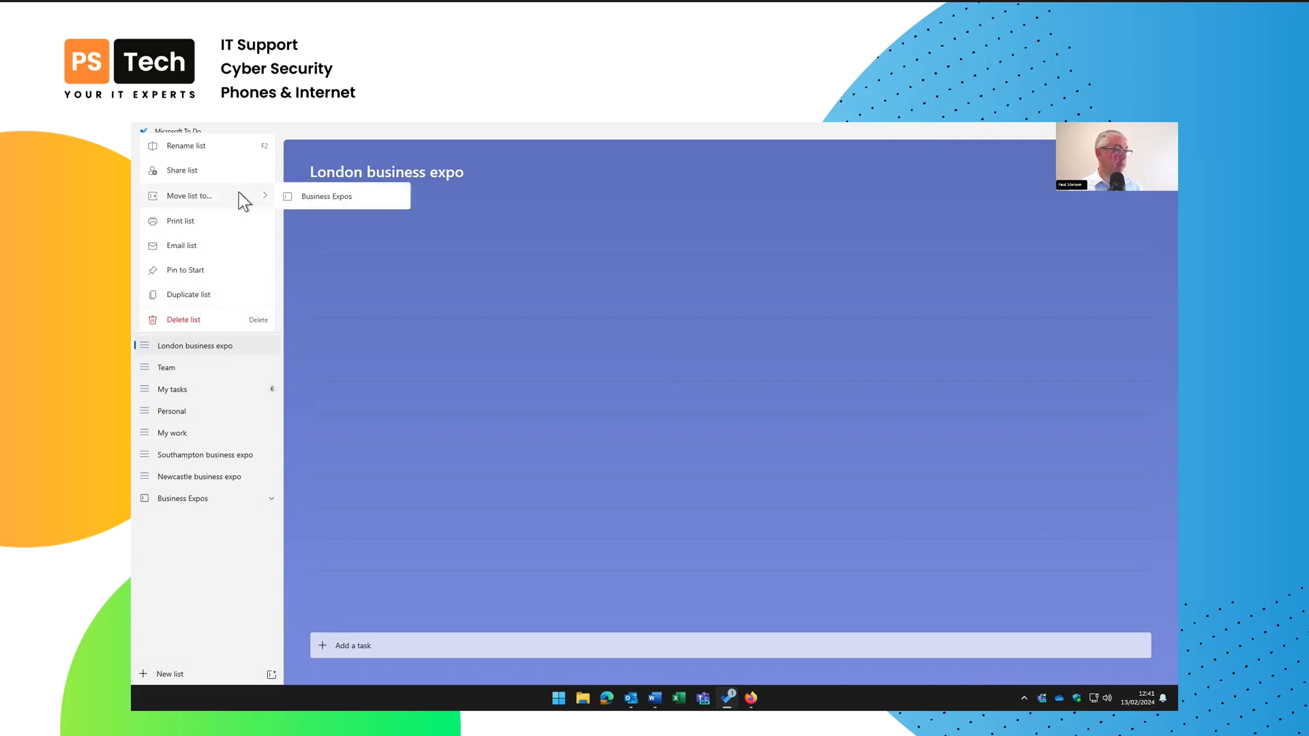
pyautogui.click(323, 197)
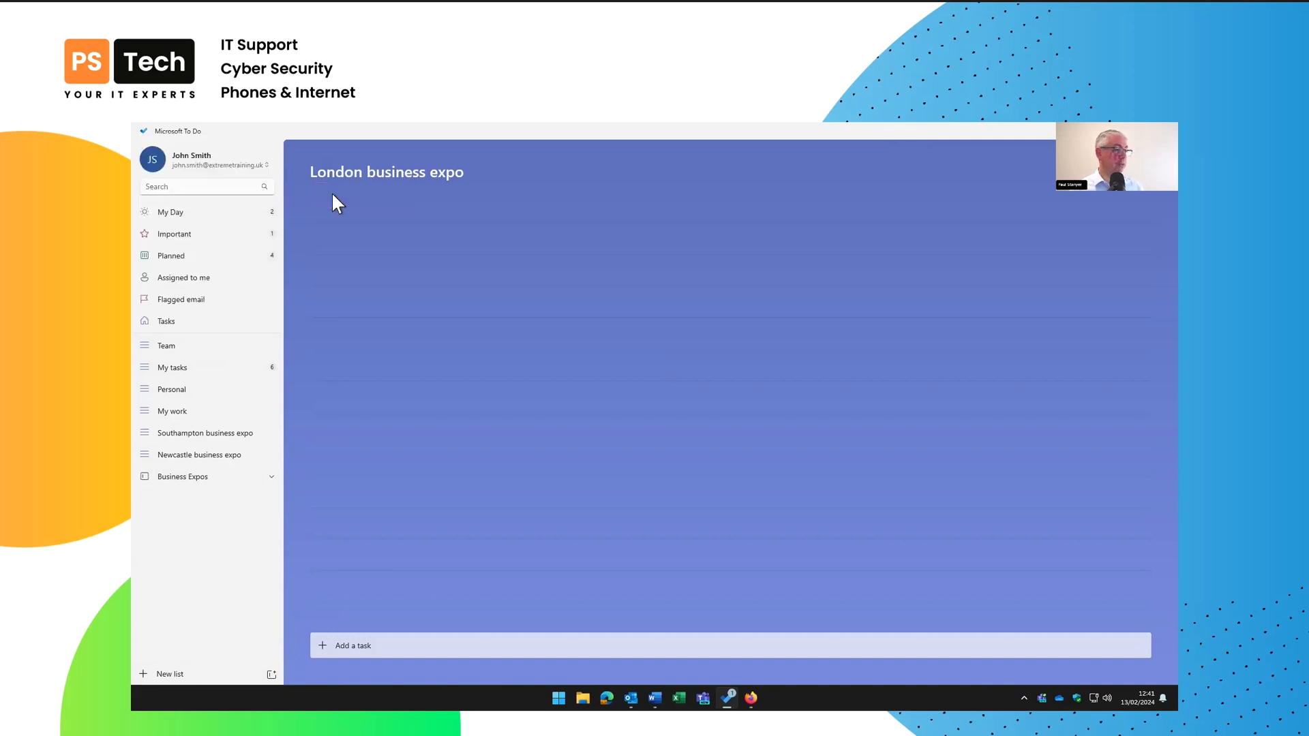
pyautogui.rightClick(196, 438)
pyautogui.moveTo(237, 278)
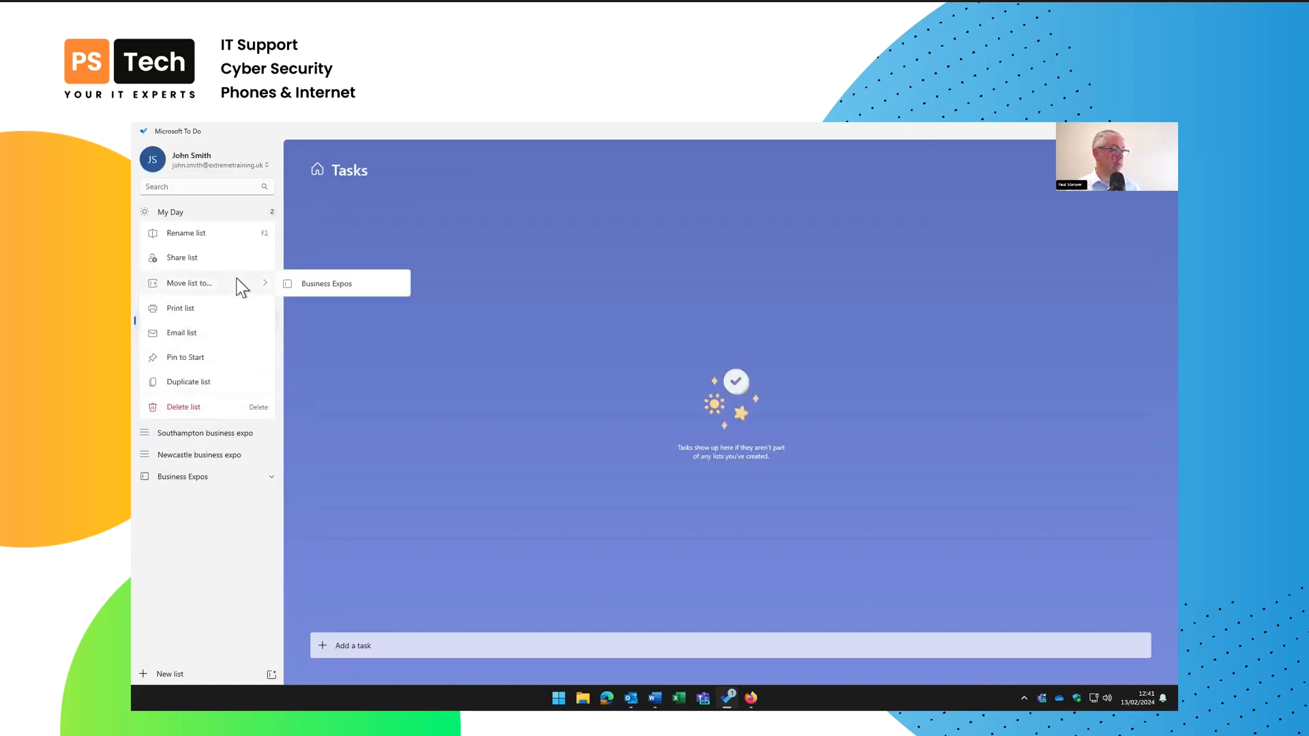
pyautogui.click(318, 282)
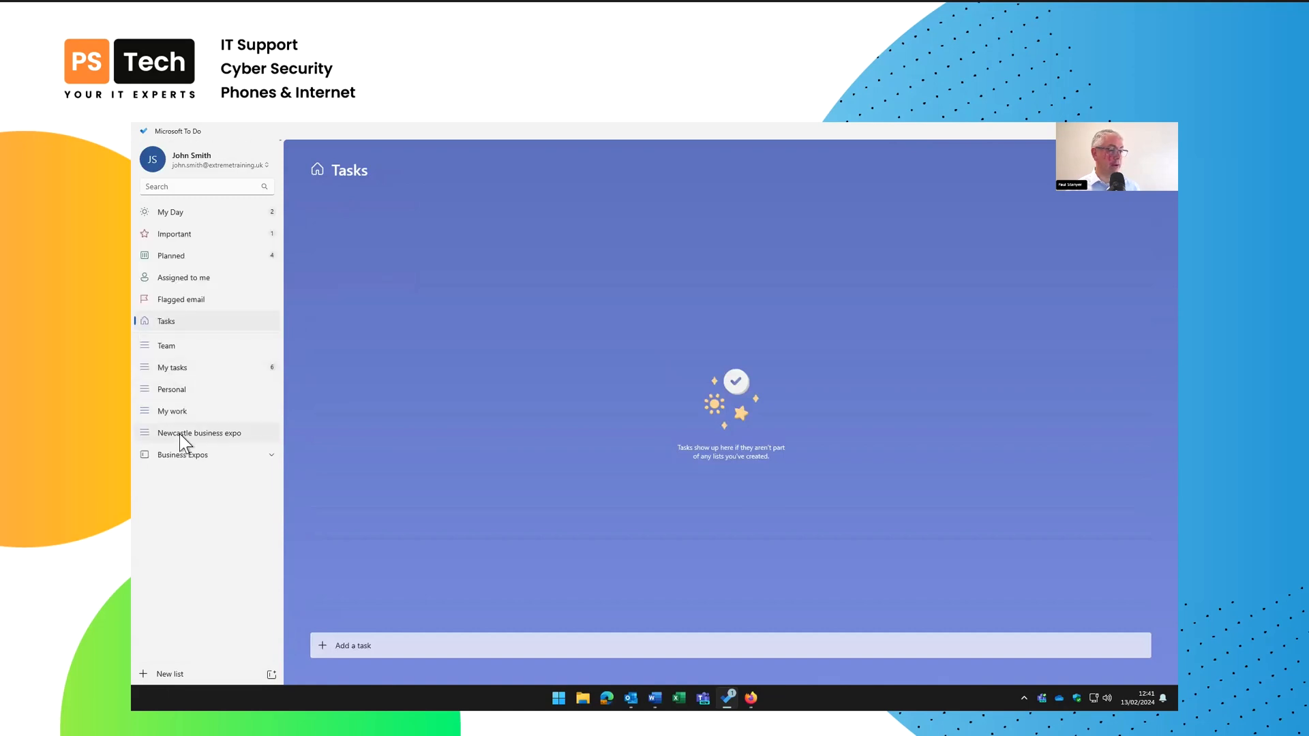
pyautogui.rightClick(179, 434)
pyautogui.moveTo(231, 283)
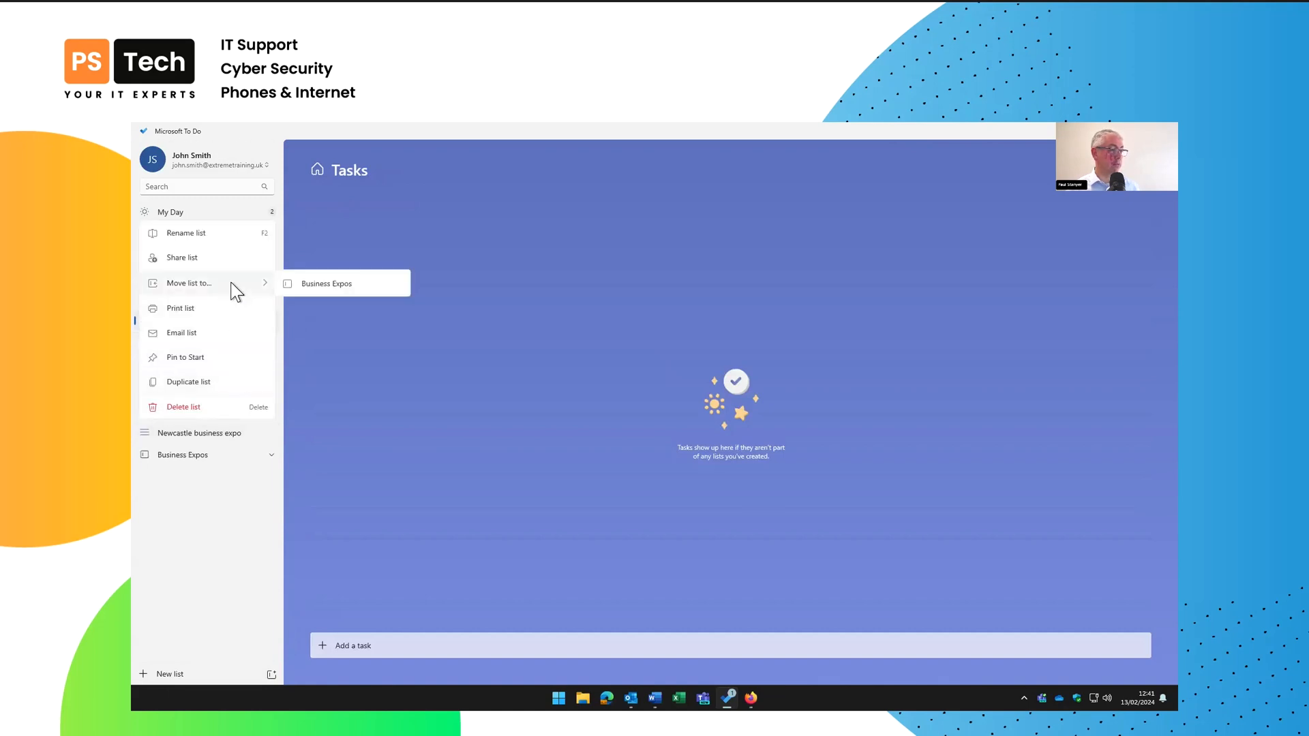
pyautogui.click(307, 285)
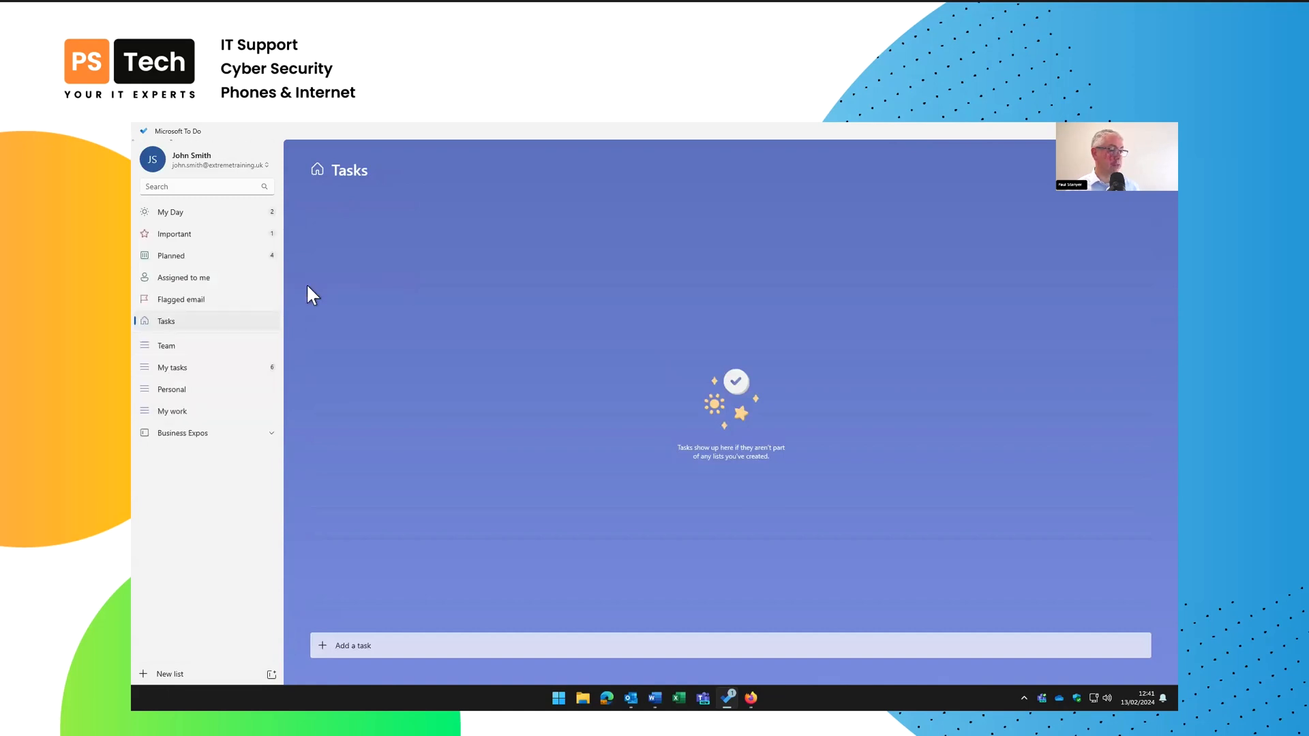
# Expand Business Expos, drag London business expo to the top, and open it
pyautogui.click(272, 433)
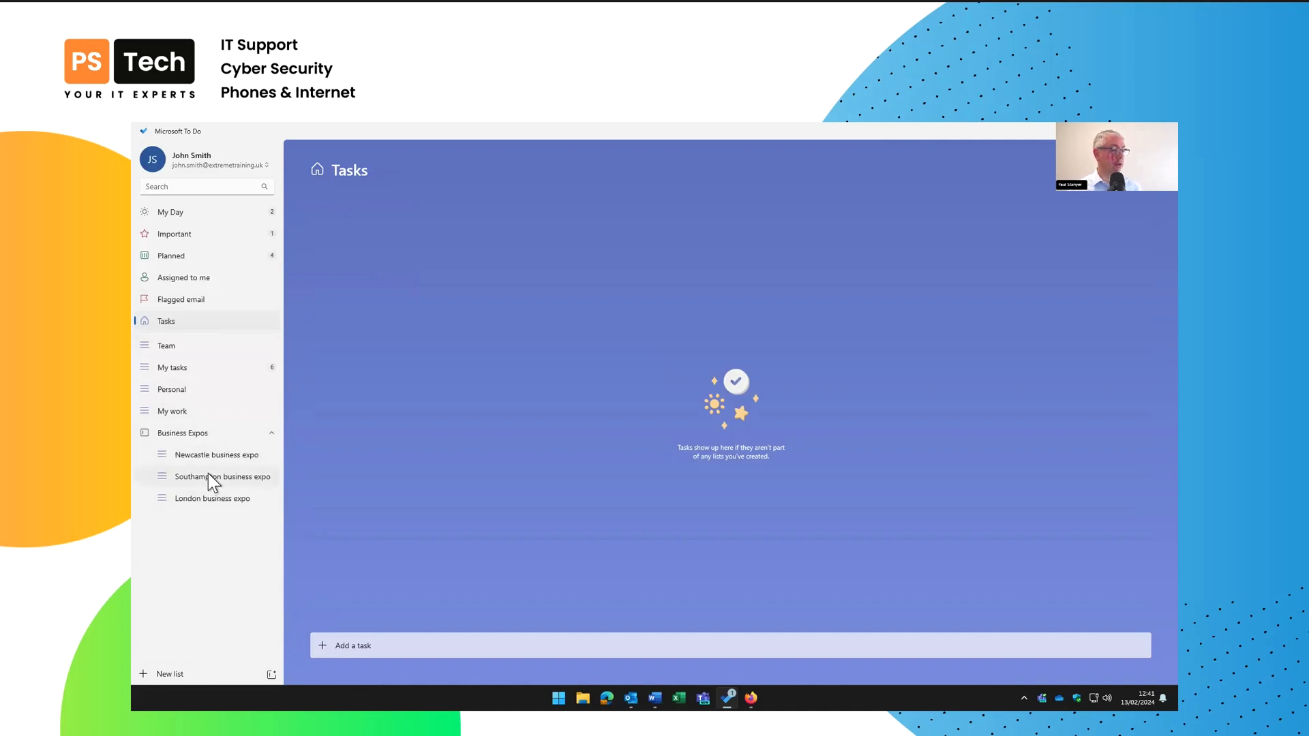
pyautogui.moveTo(157, 493); pyautogui.dragTo(166, 448)
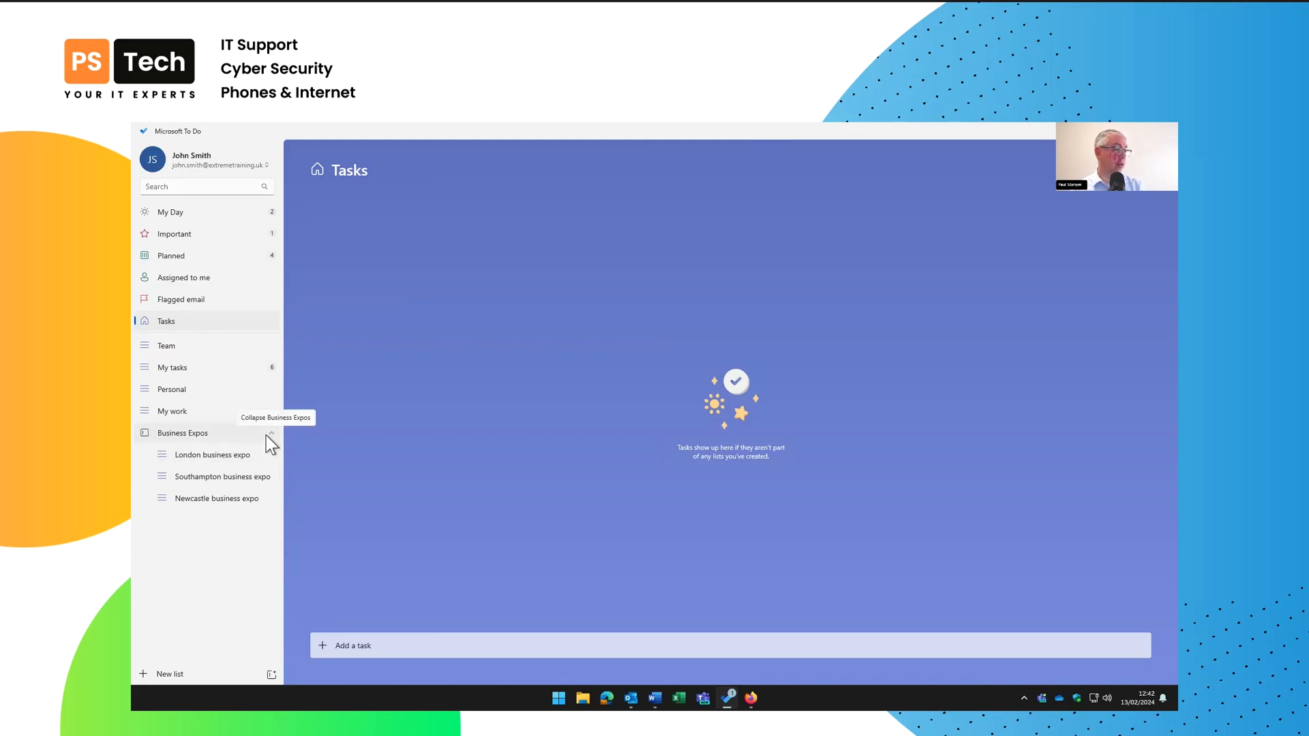
pyautogui.click(221, 453)
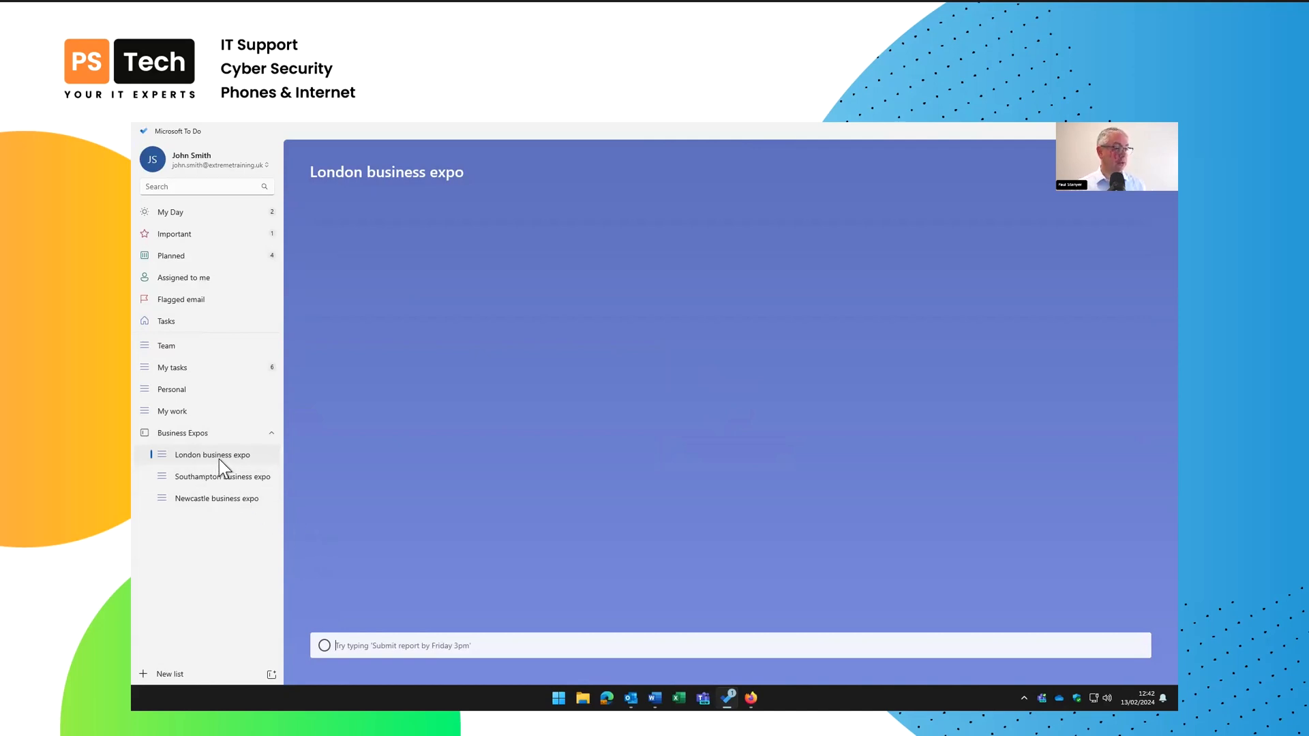
# Create an invitation link for London business expo and invite a colleague by email
pyautogui.click(1117, 172)
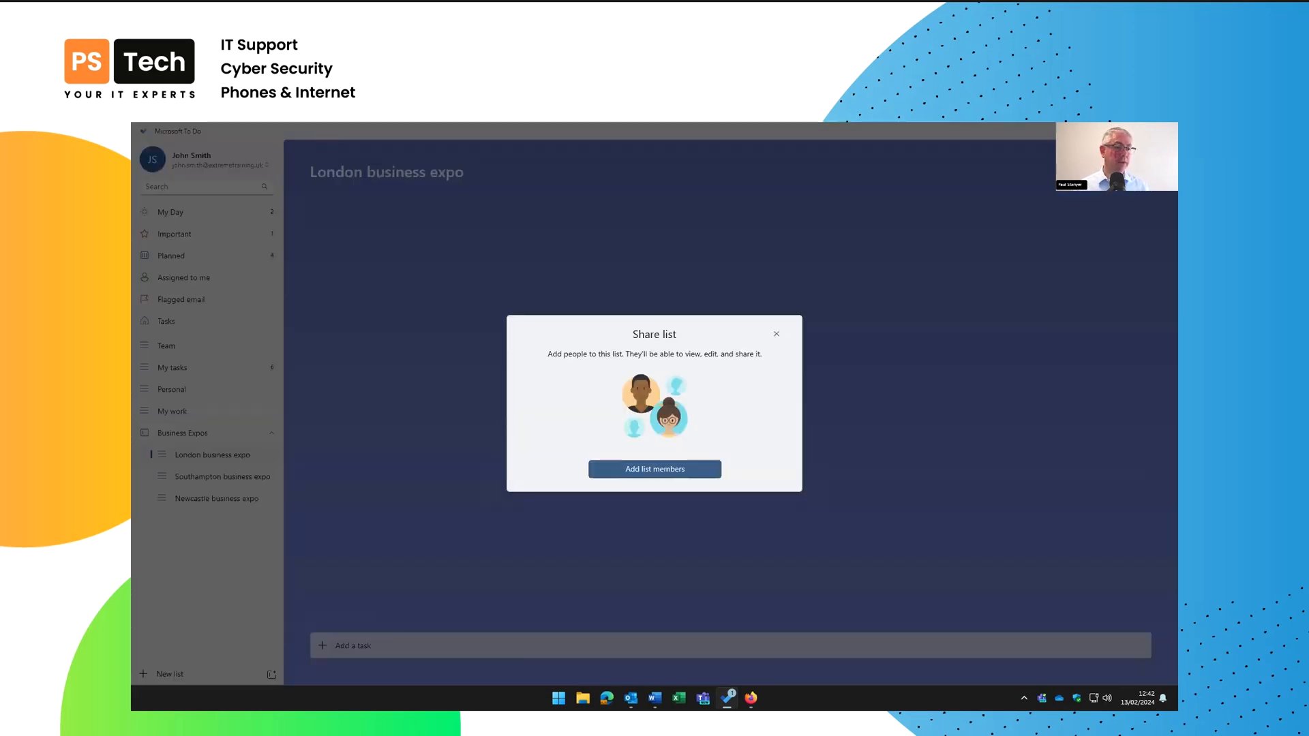
pyautogui.click(639, 472)
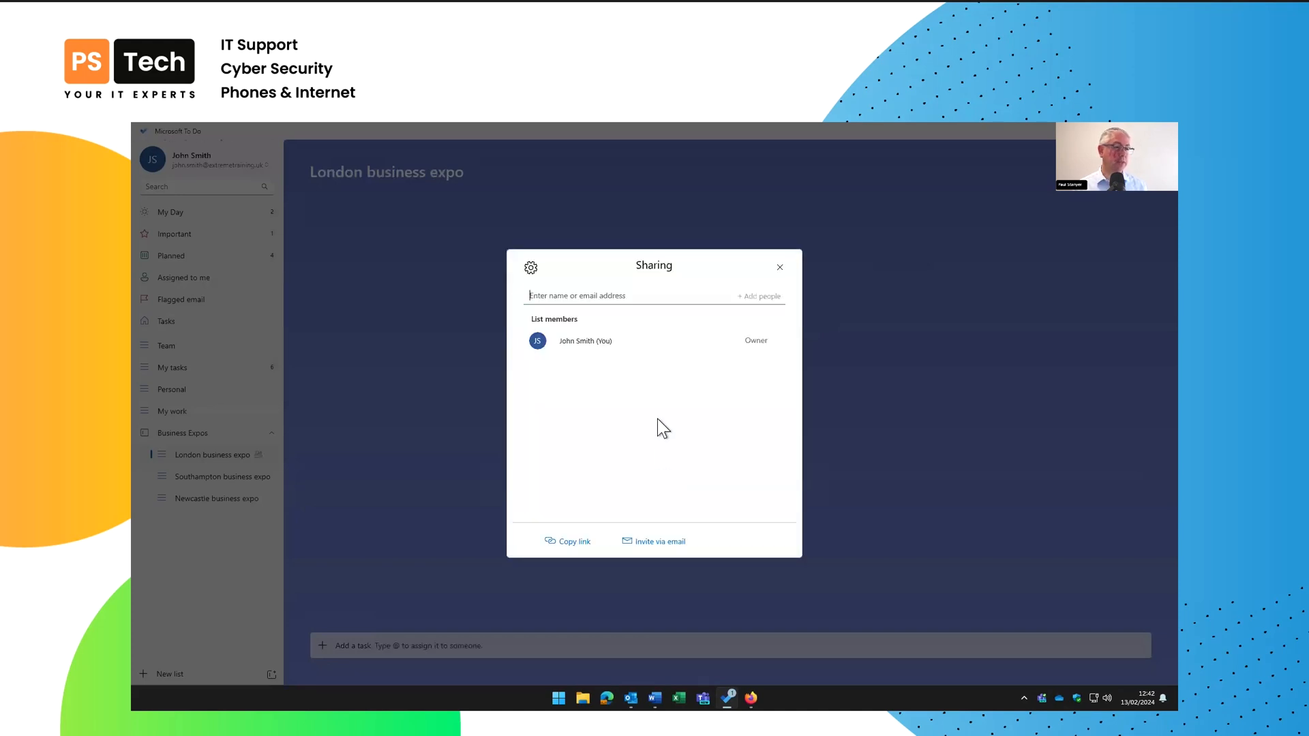
pyautogui.write('fred')
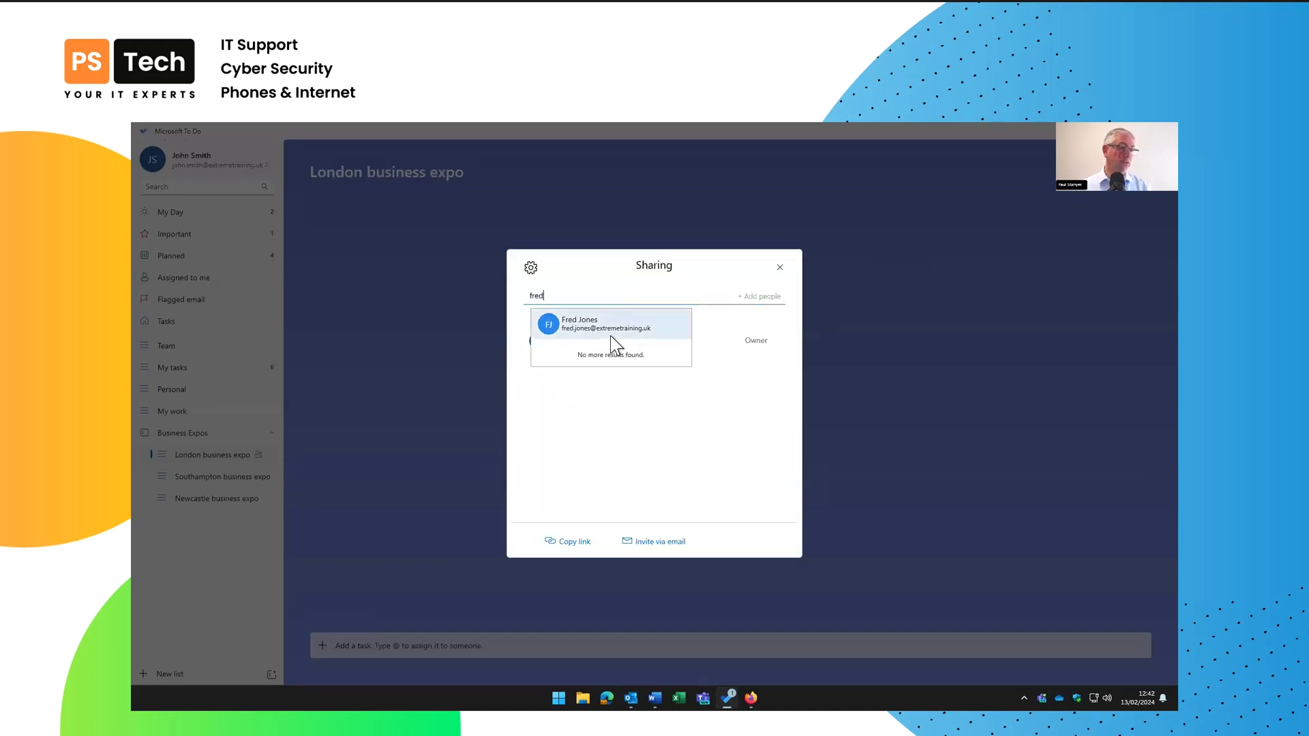
pyautogui.click(608, 327)
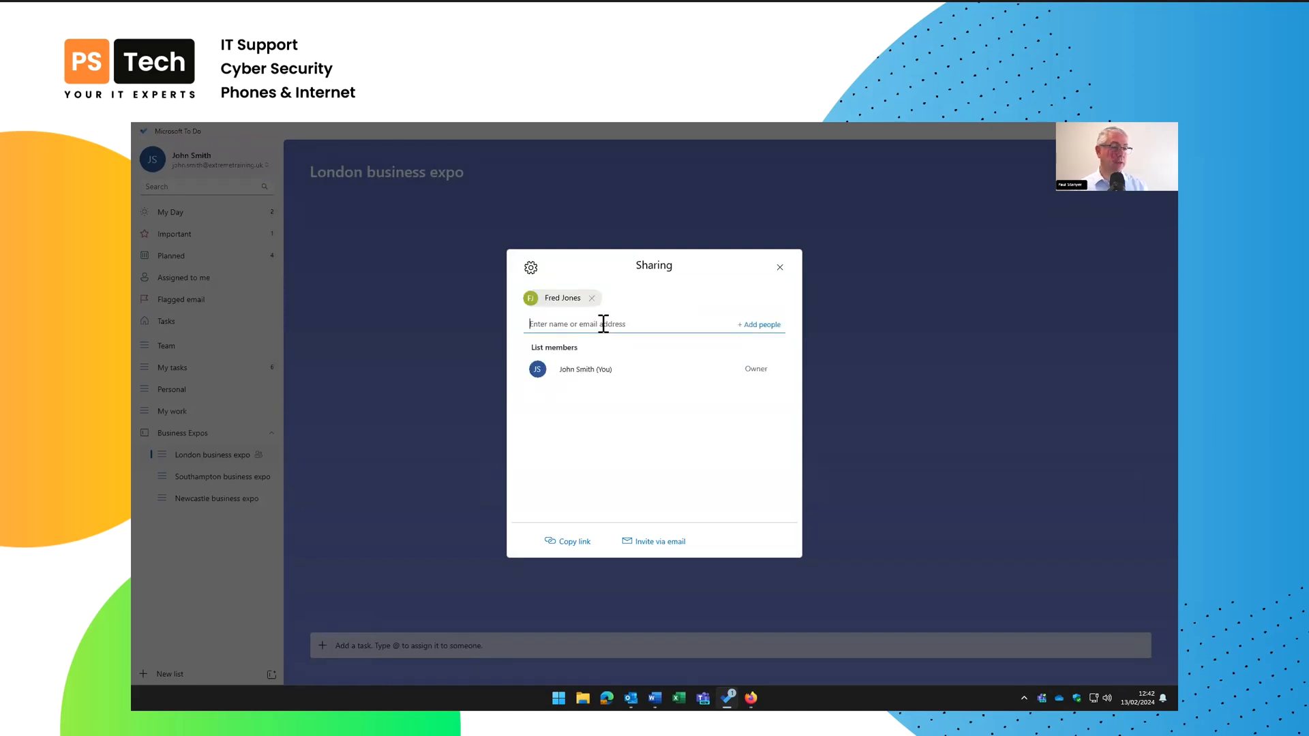
pyautogui.click(649, 543)
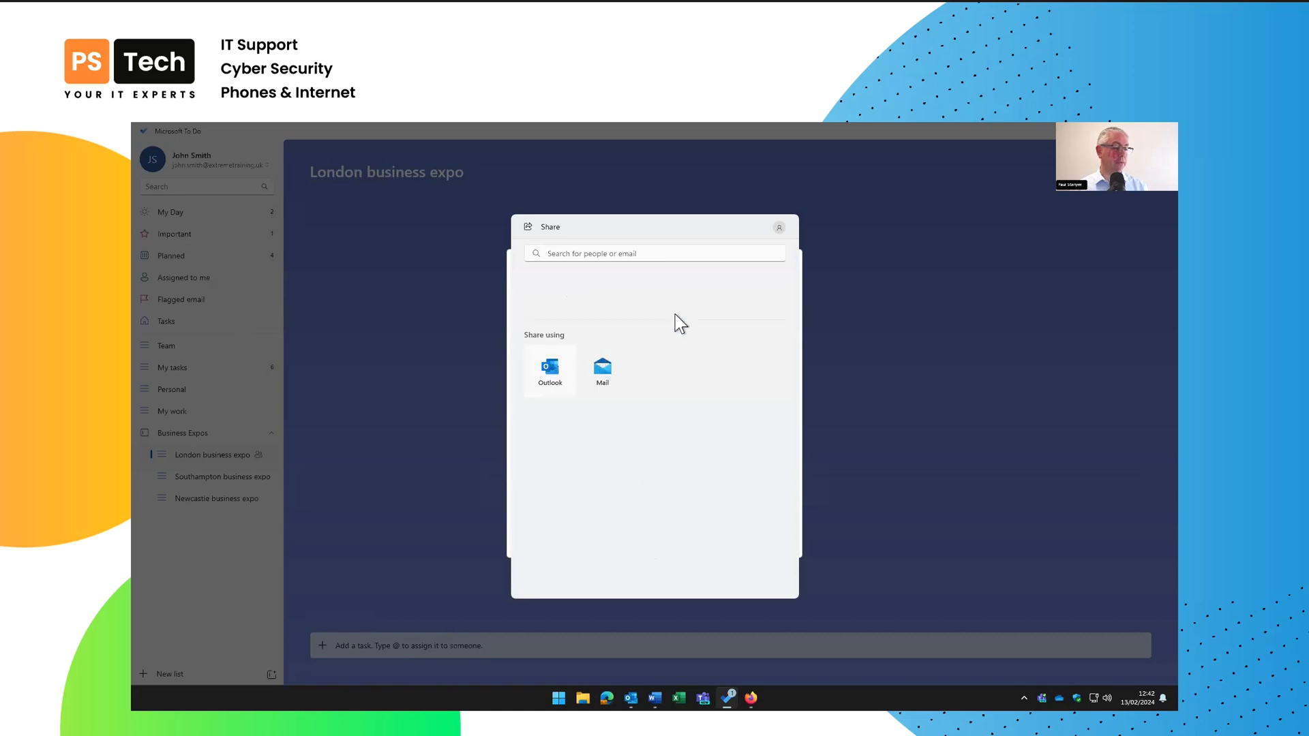
# Return from Outlook to the Sharing dialog and copy the list's sharing link
pyautogui.press('Escape')
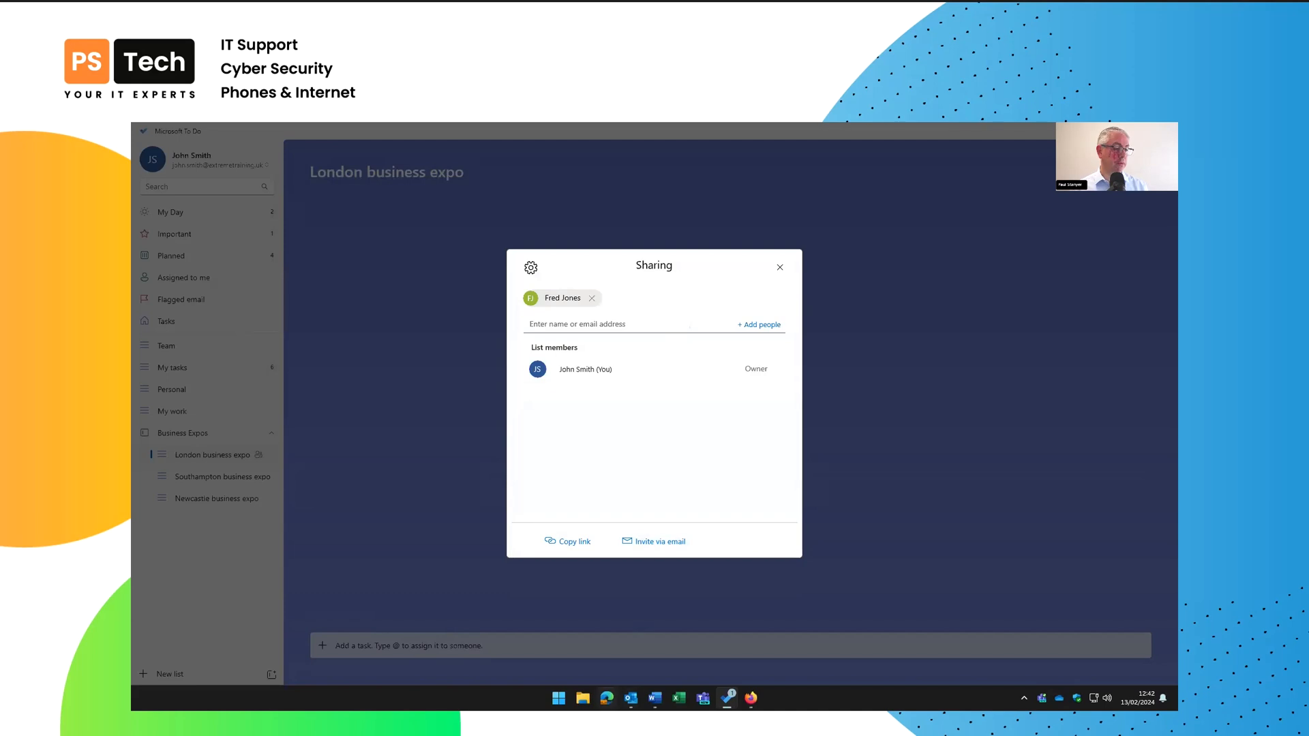
pyautogui.click(631, 697)
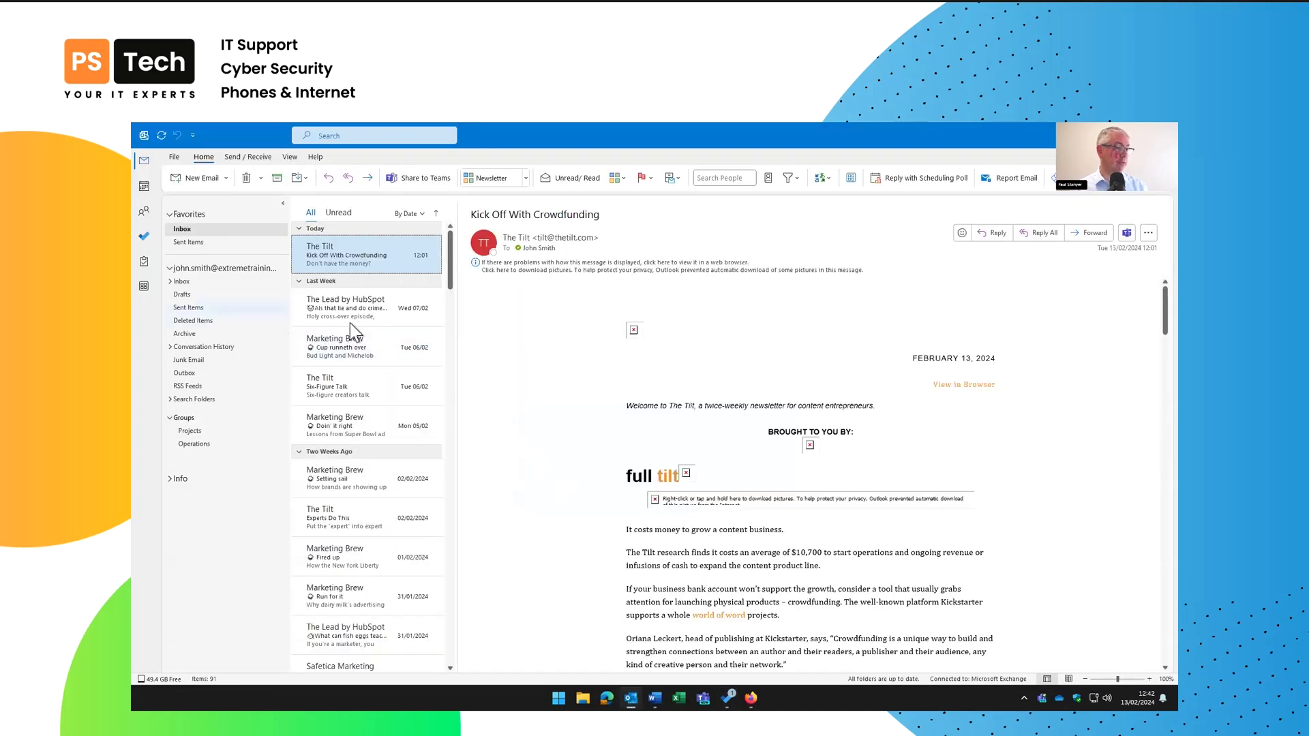
pyautogui.hotkey('alt', 'Tab')
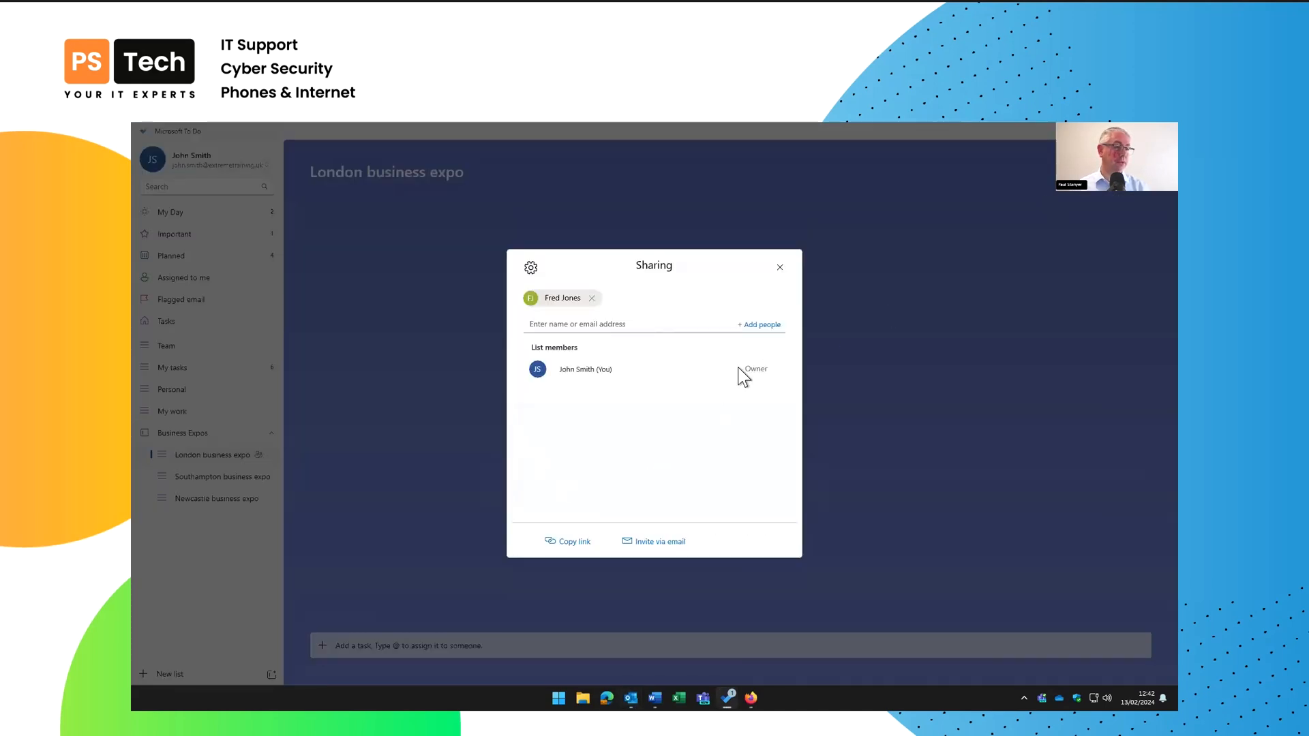
pyautogui.click(574, 539)
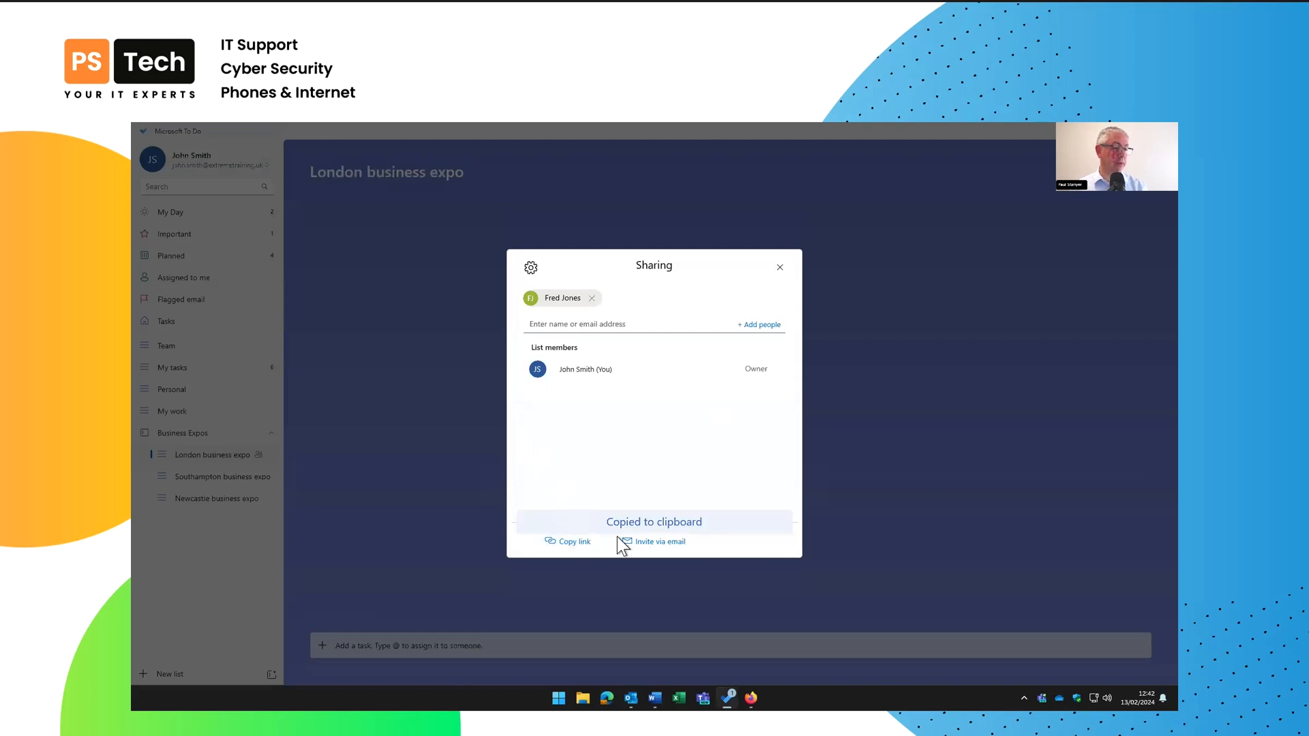
# Email the colleague the pasted To Do sharing link with the subject 'London list'
pyautogui.hotkey('alt', 'Tab')
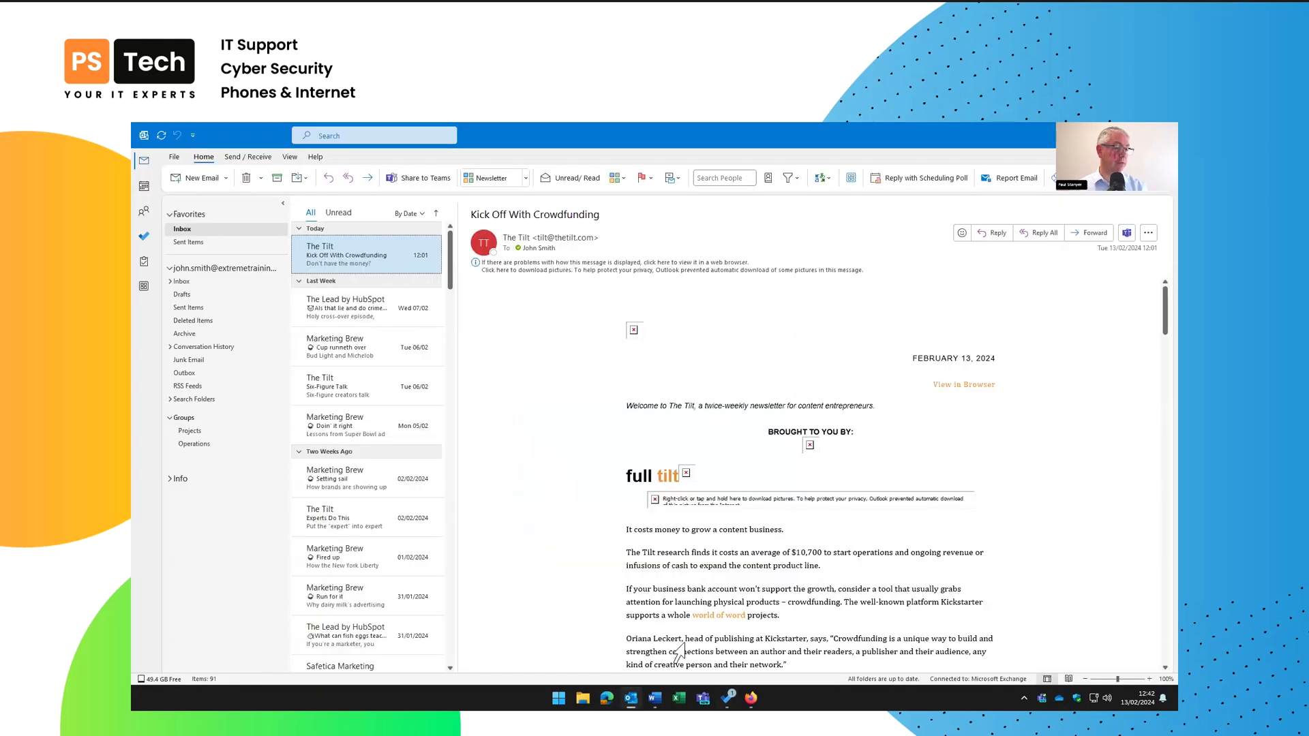
pyautogui.click(180, 178)
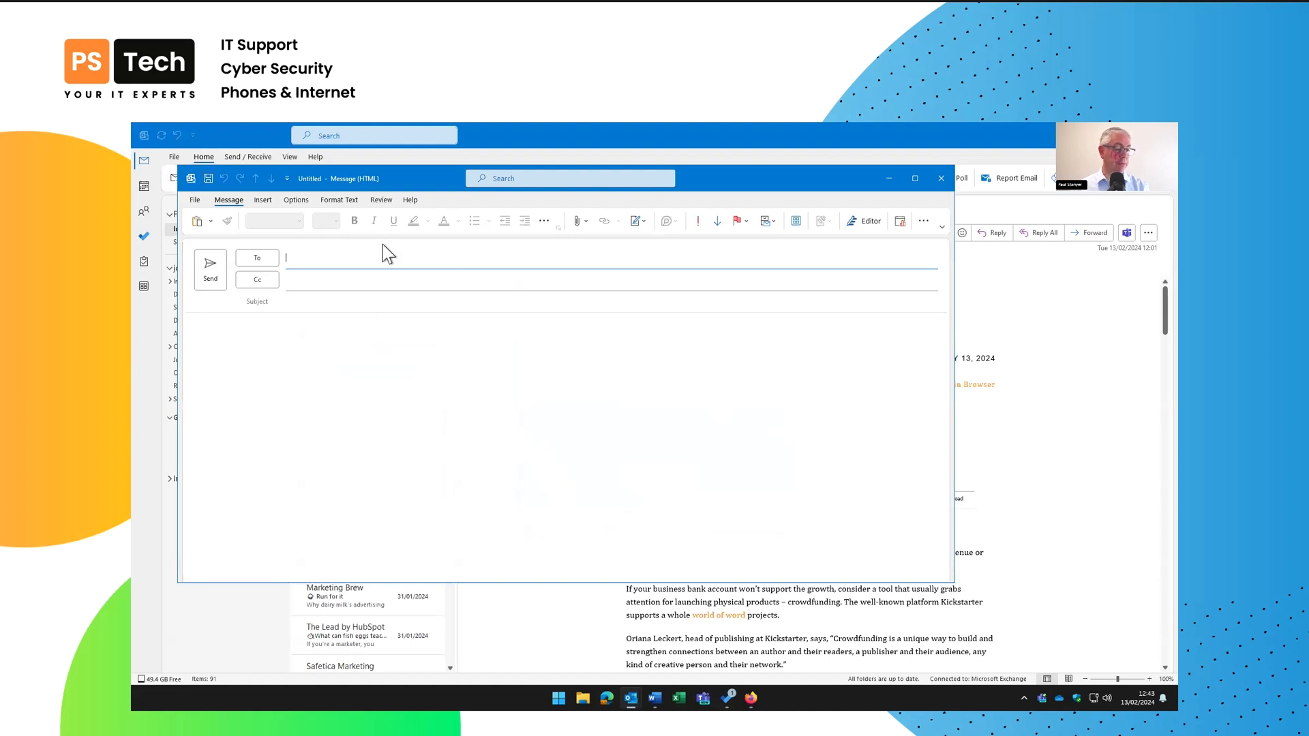
pyautogui.write('fred')
pyautogui.press('Tab')
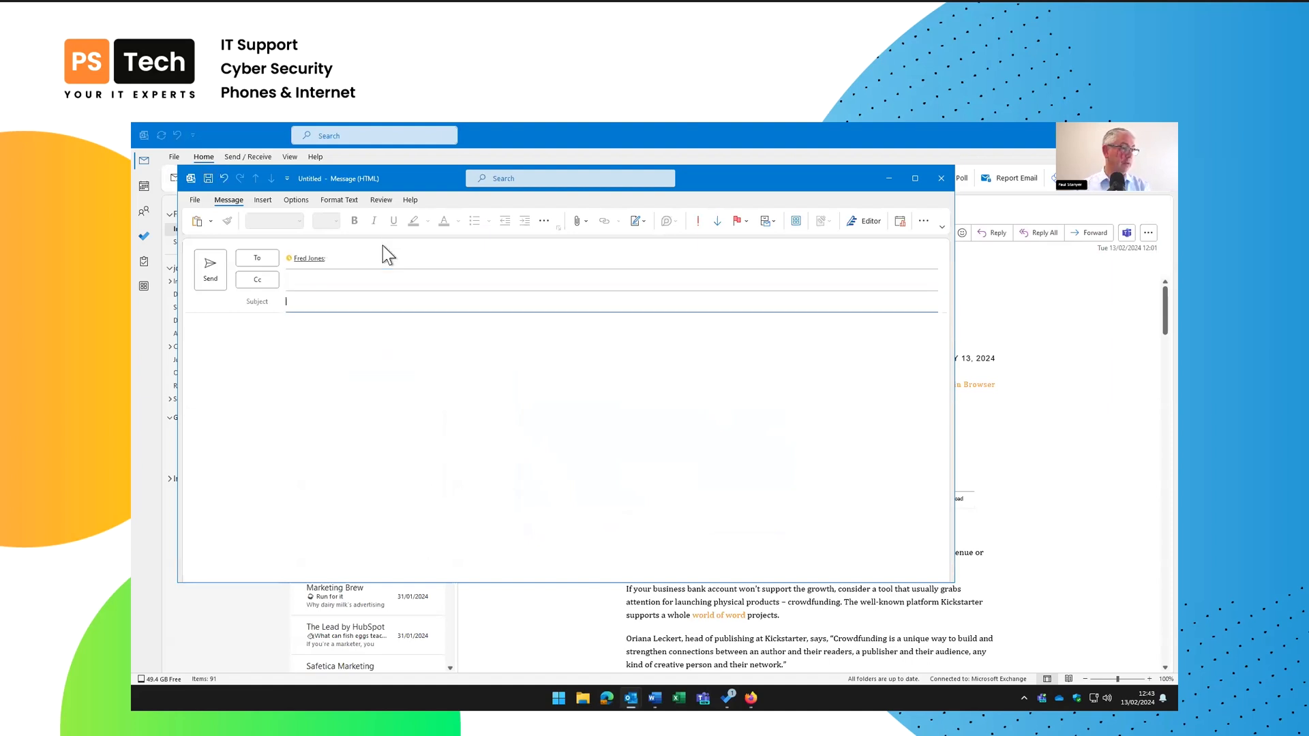
pyautogui.write('London list')
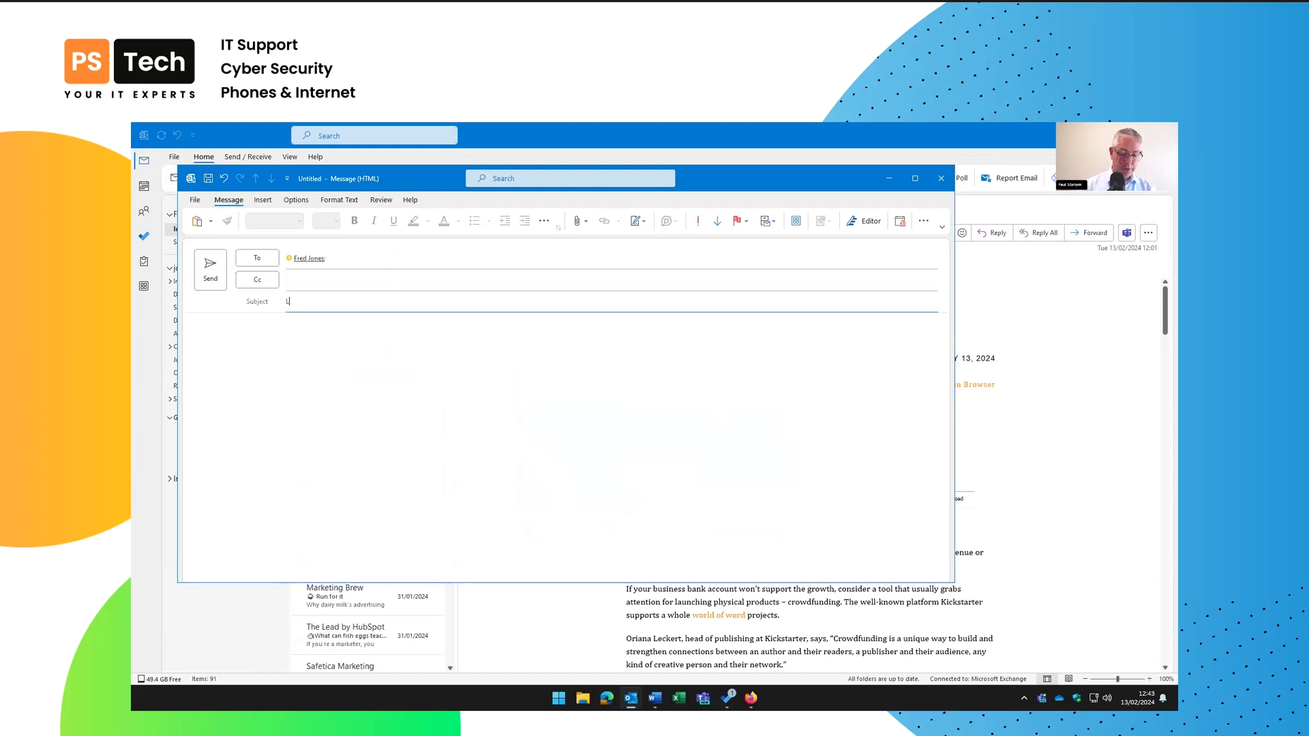
pyautogui.press('Tab')
pyautogui.hotkey('ctrl', 'v')
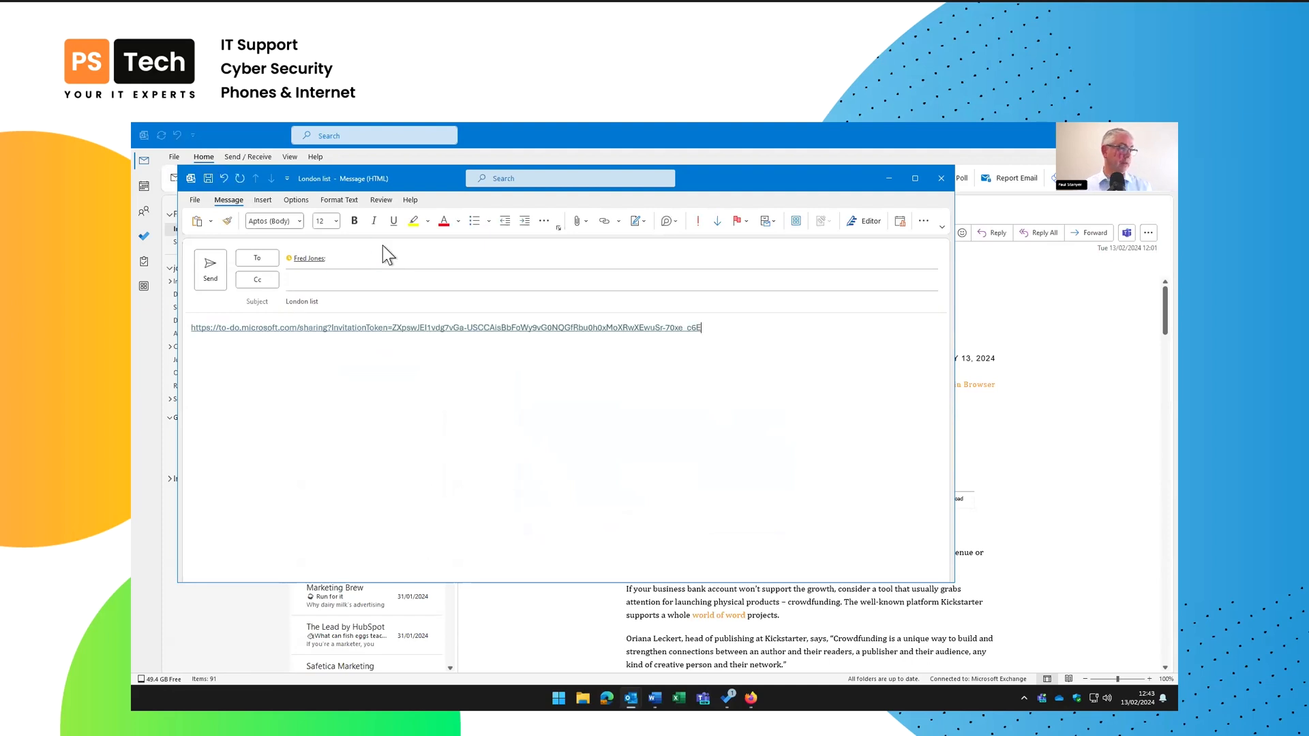
pyautogui.click(210, 269)
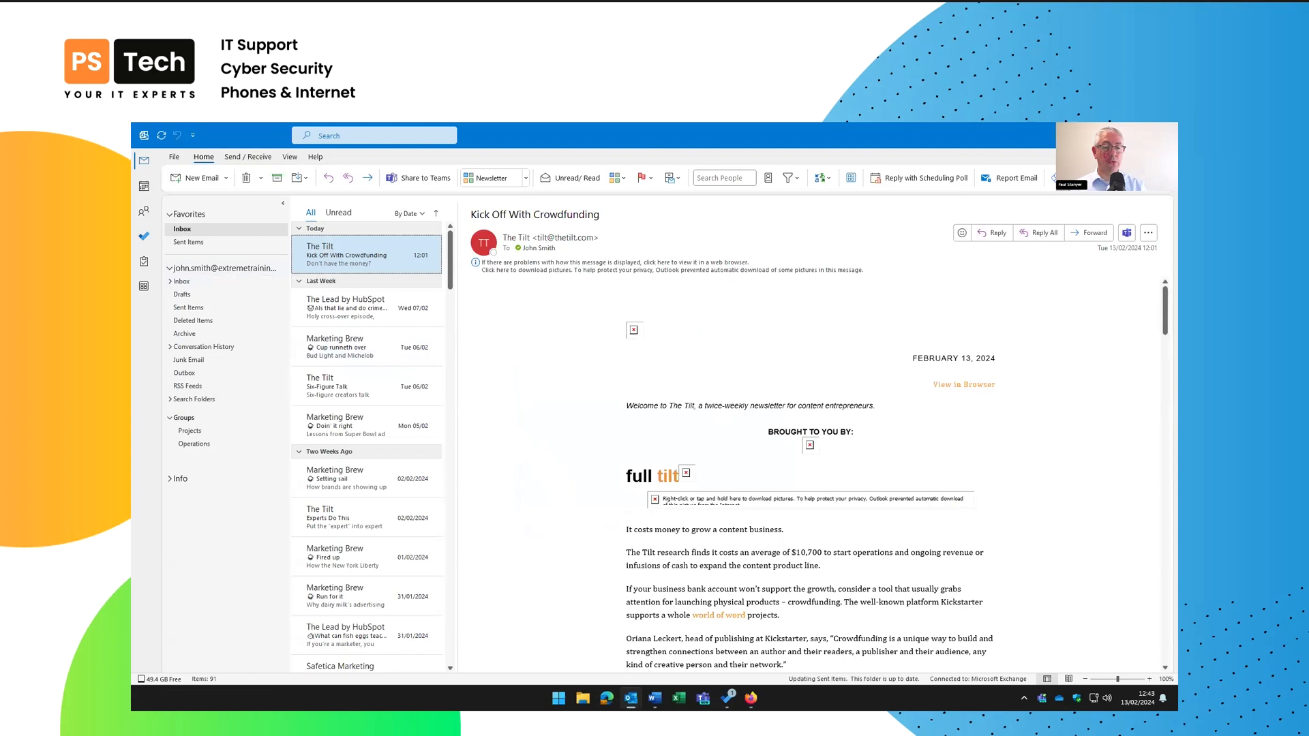
# Open the 'London list' email in the colleague's web inbox and follow its sharing link
pyautogui.click(750, 697)
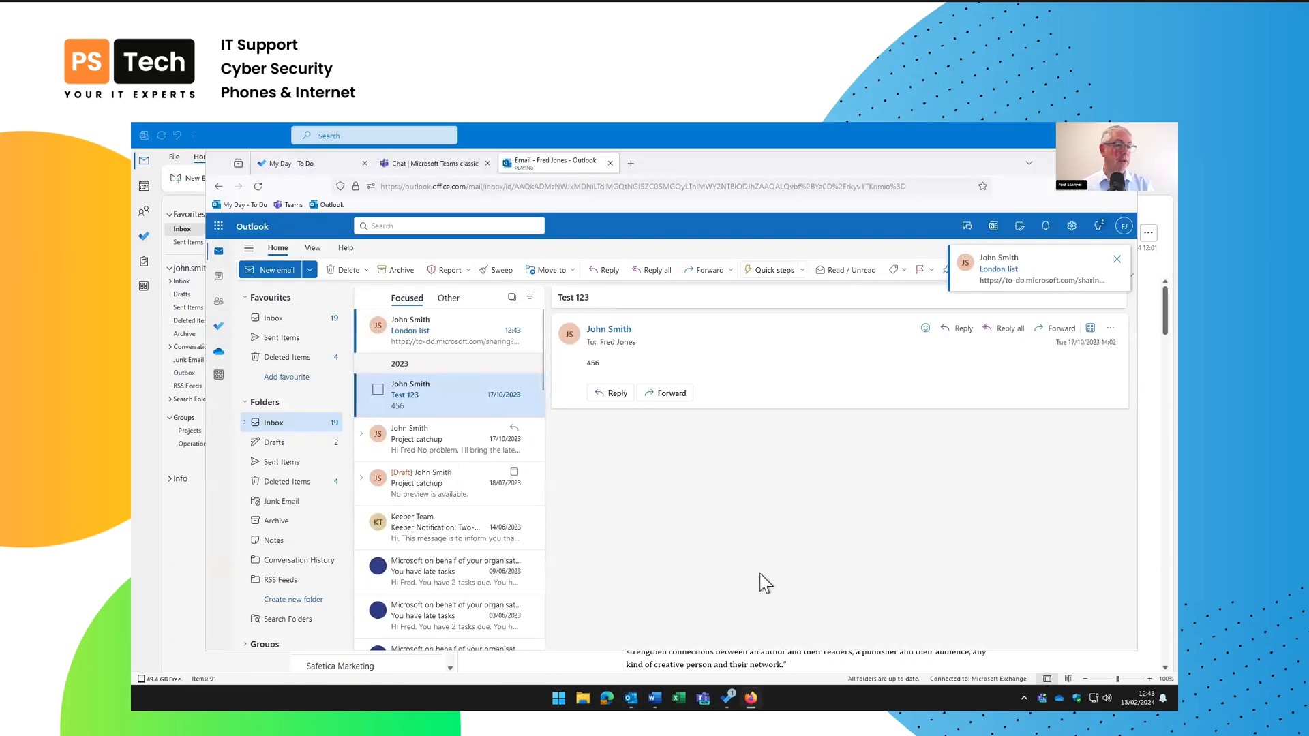
pyautogui.click(450, 336)
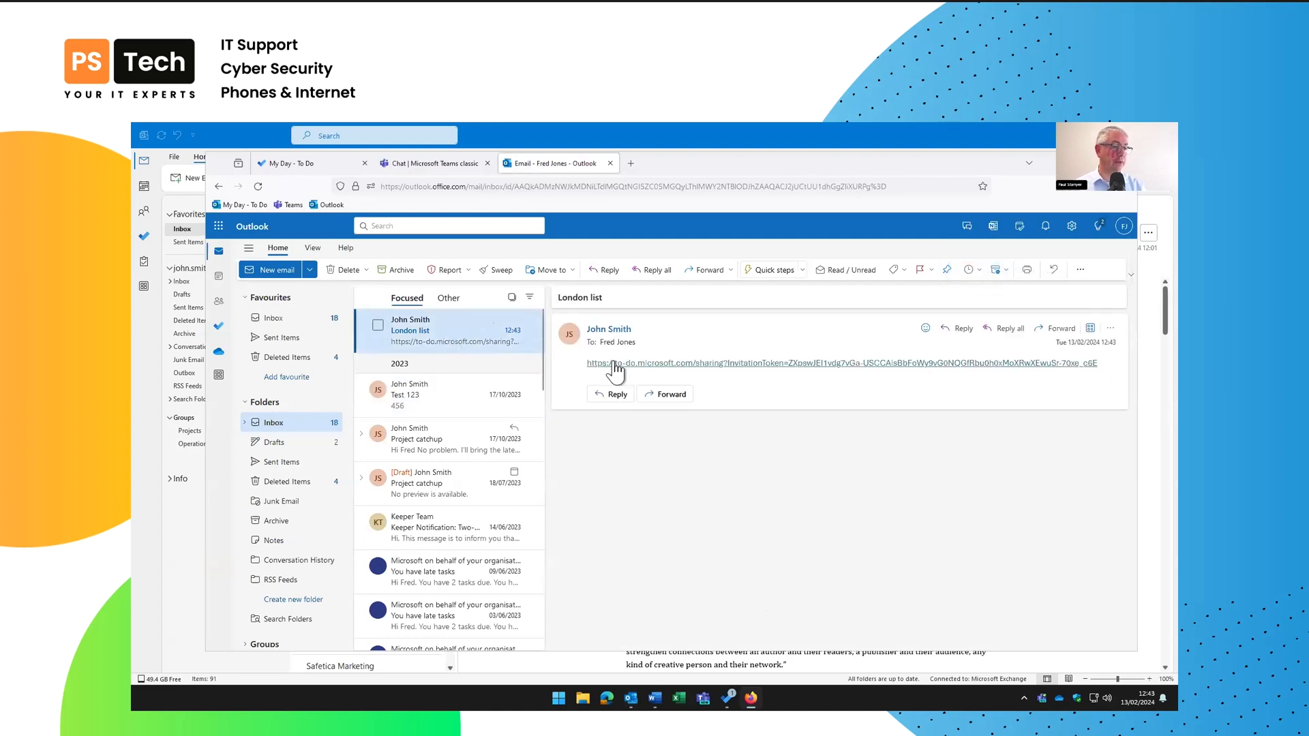
pyautogui.click(613, 362)
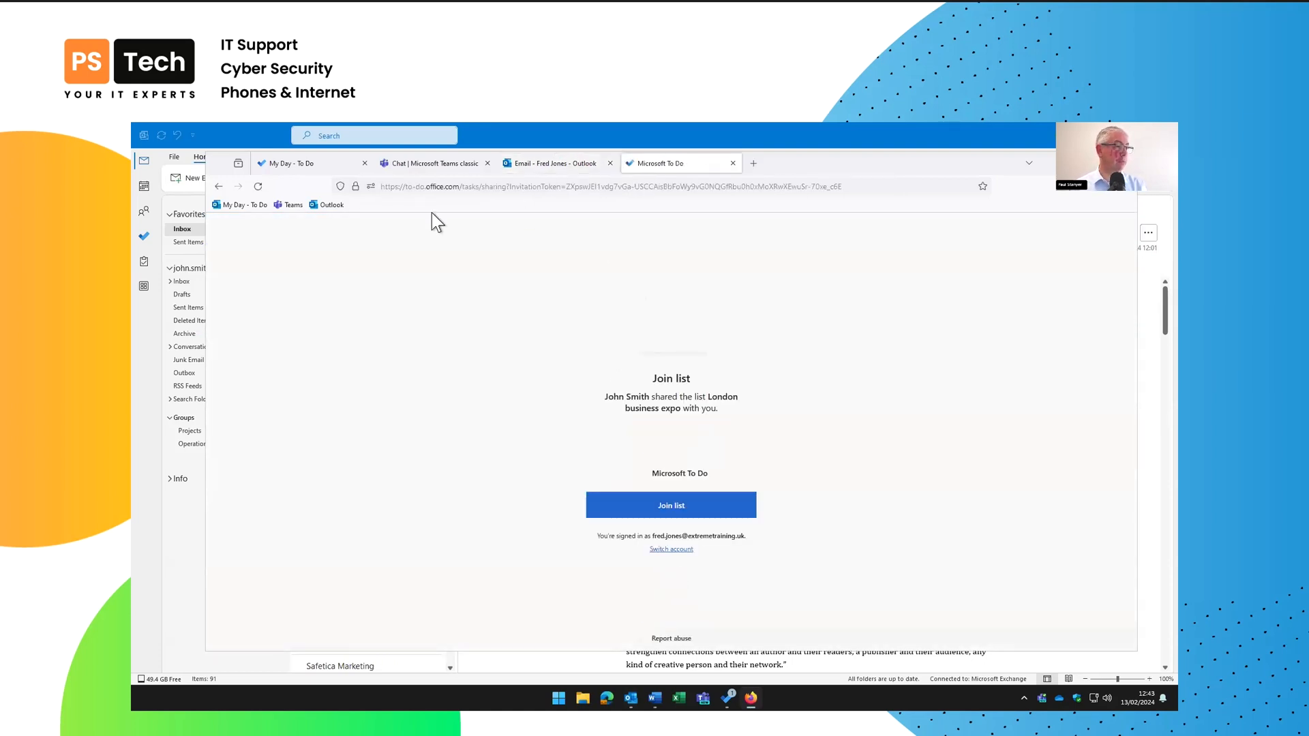
# Join the shared London business expo list in To Do on the web and open it
pyautogui.click(1100, 163)
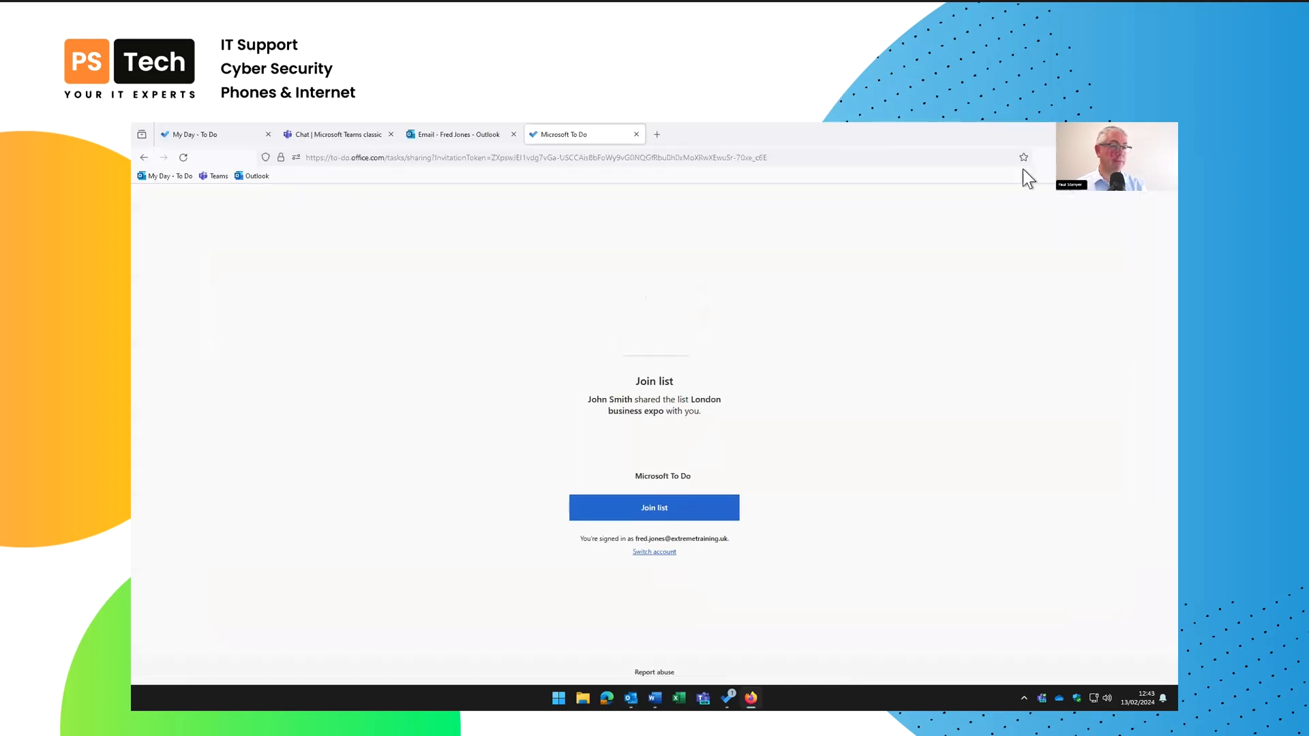
pyautogui.click(642, 513)
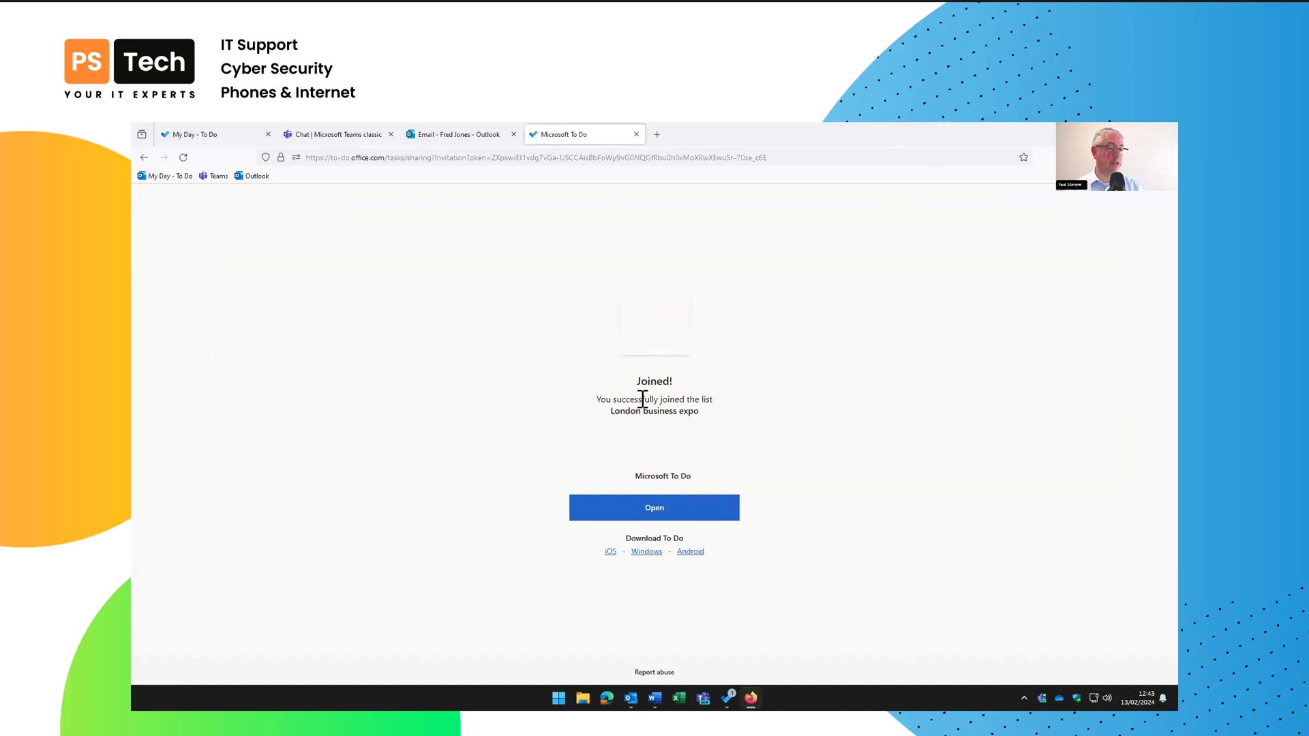
pyautogui.click(667, 508)
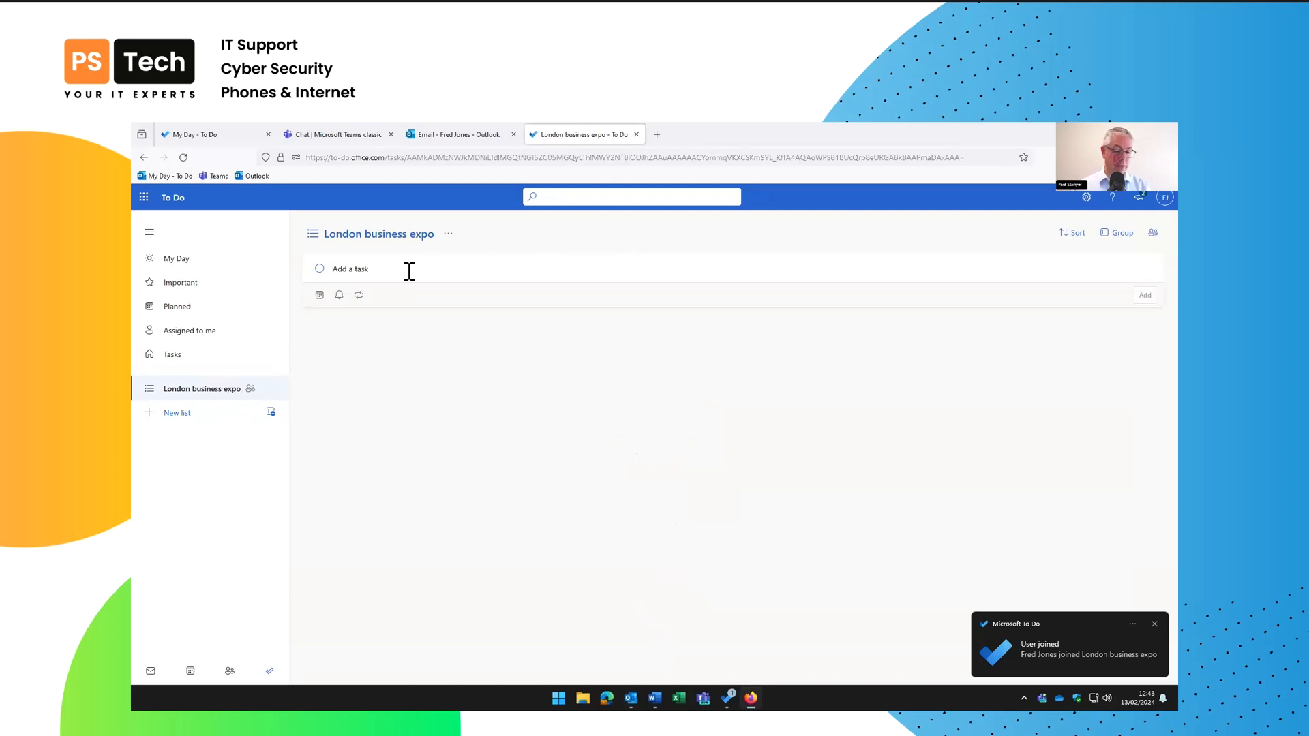
# Add a hire-car task for the colleague to the shared list
pyautogui.write('Fred hire car')
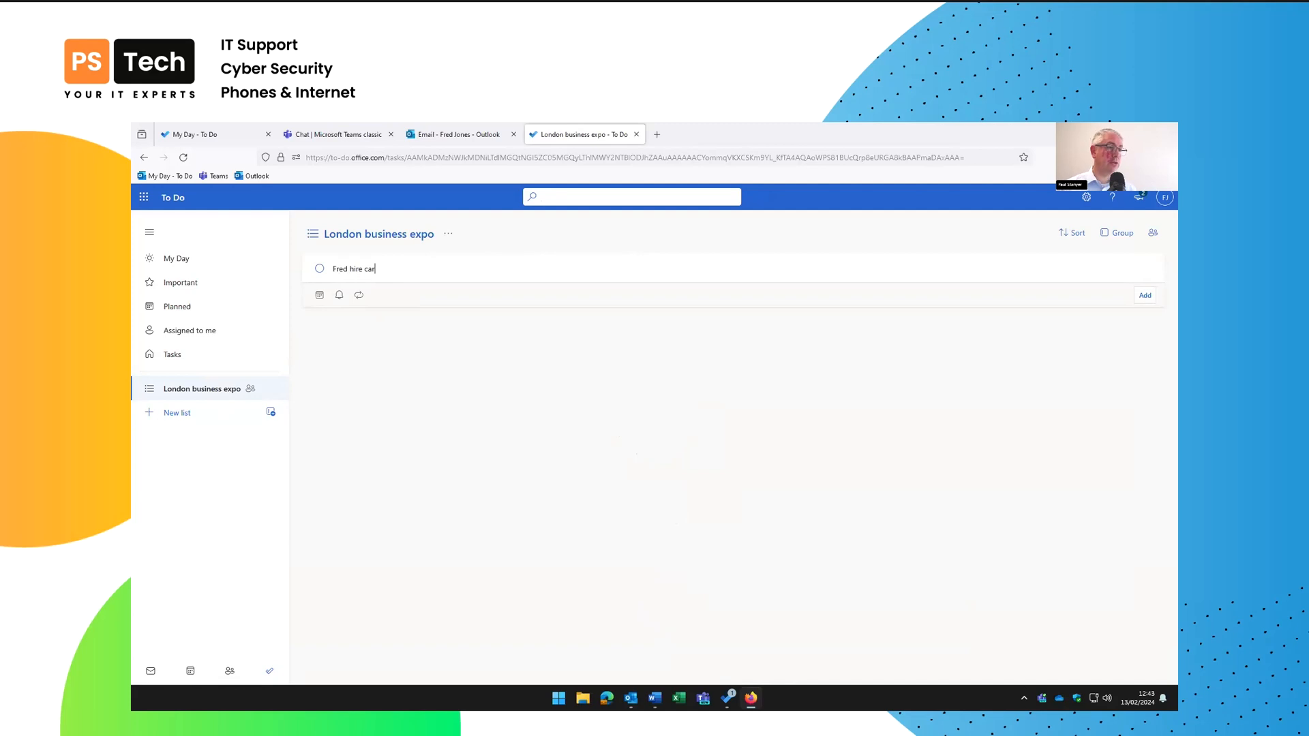
pyautogui.press('Return')
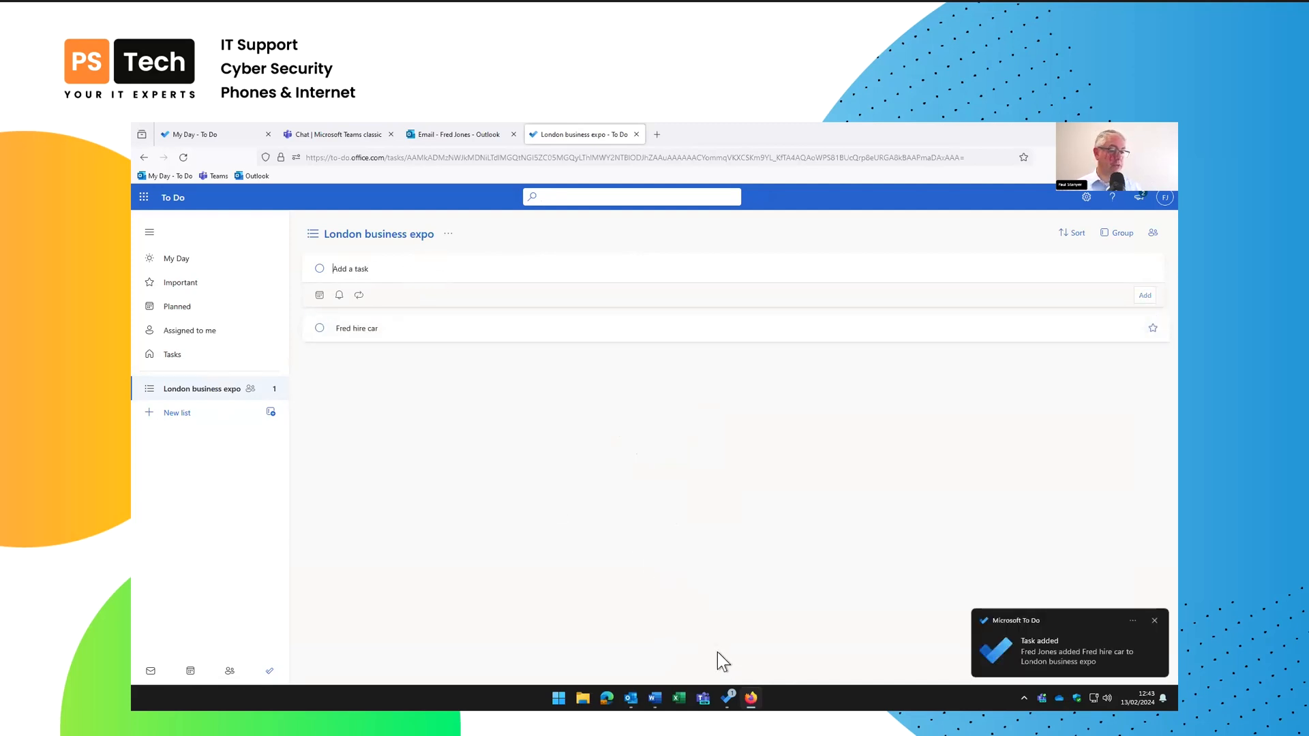
pyautogui.click(729, 698)
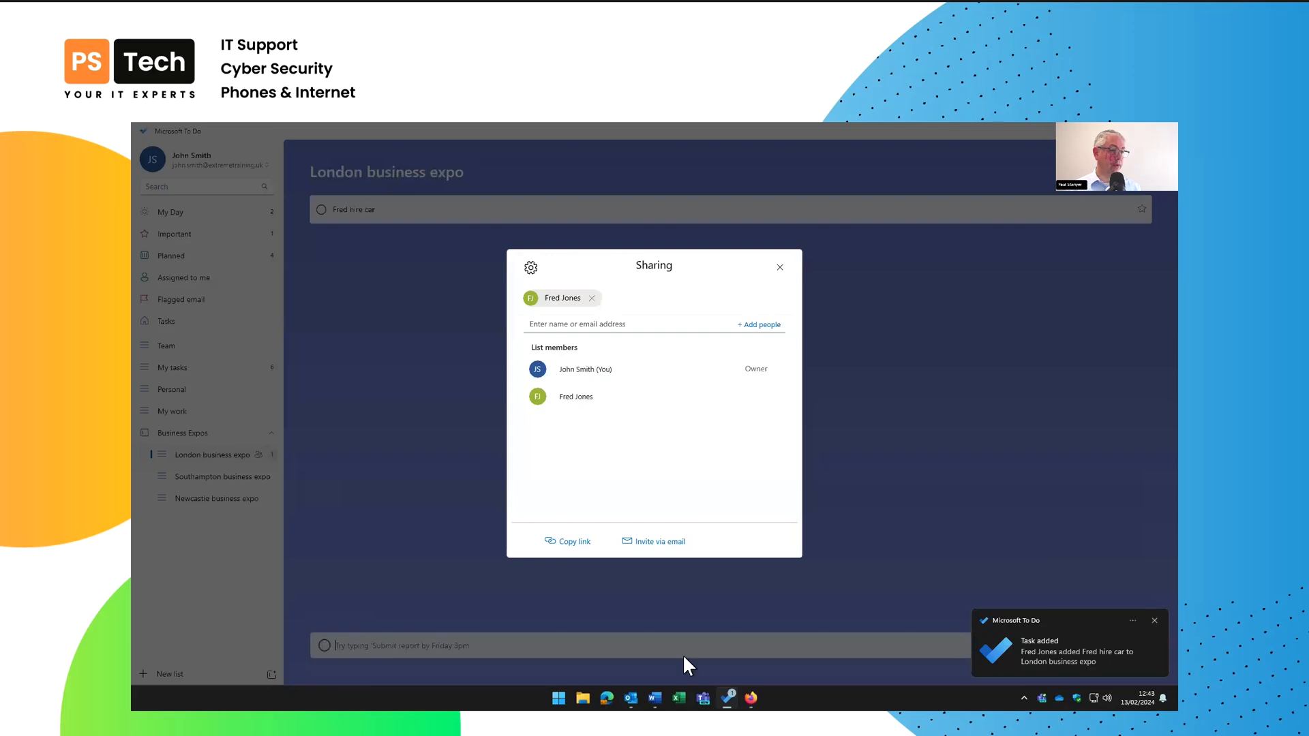
# Review who shares the London business expo list in its sharing settings, then close them
pyautogui.click(781, 263)
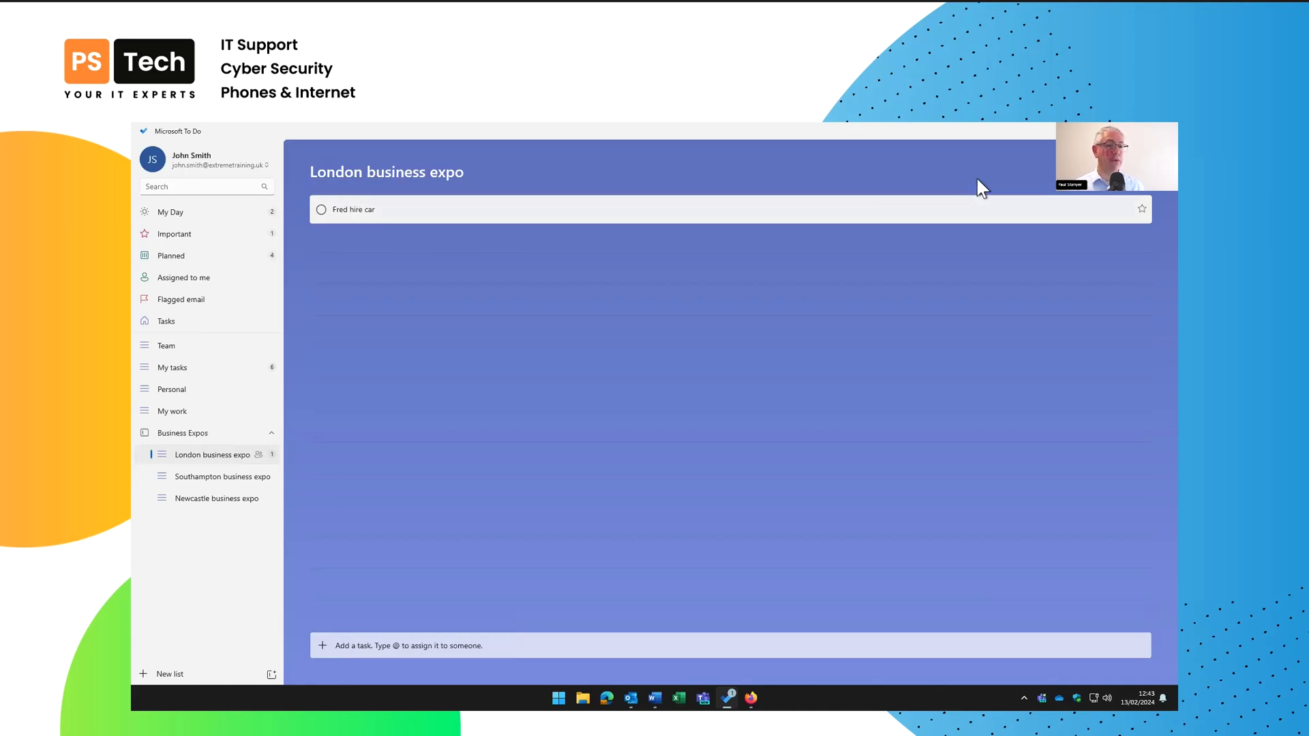
pyautogui.click(1119, 173)
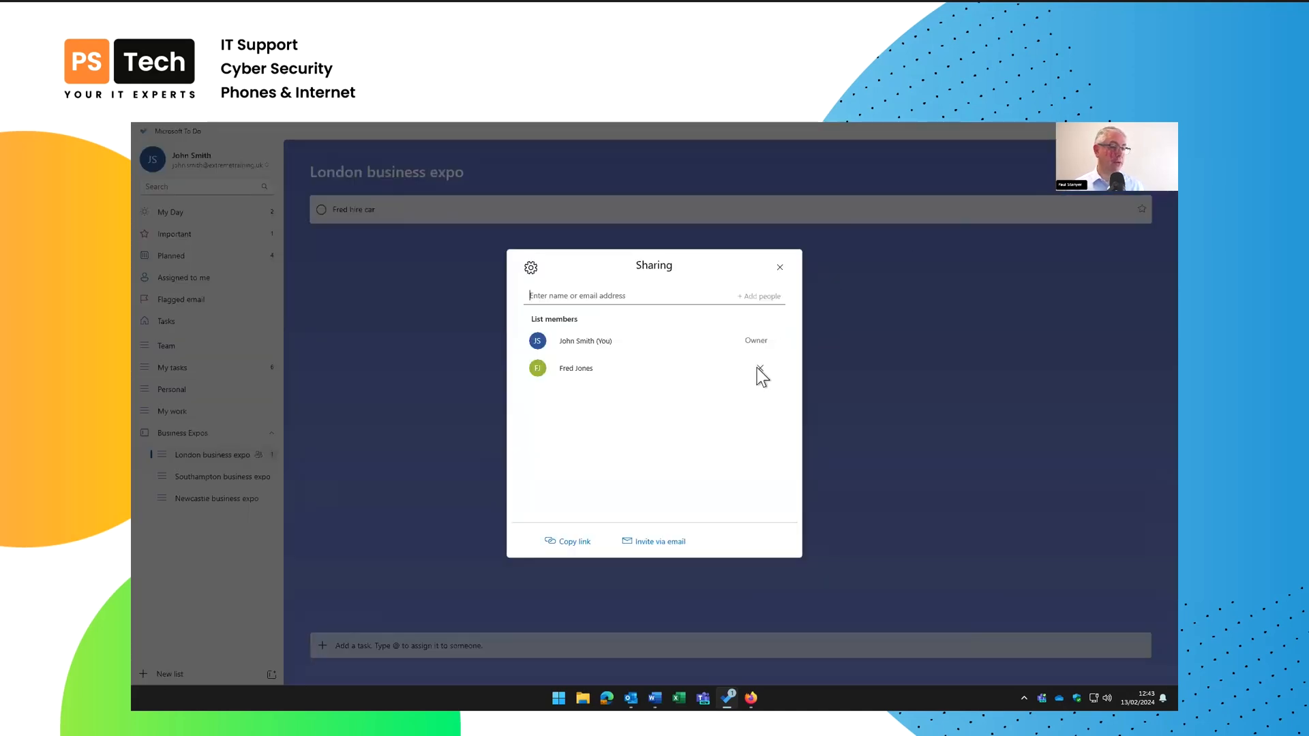
pyautogui.click(781, 267)
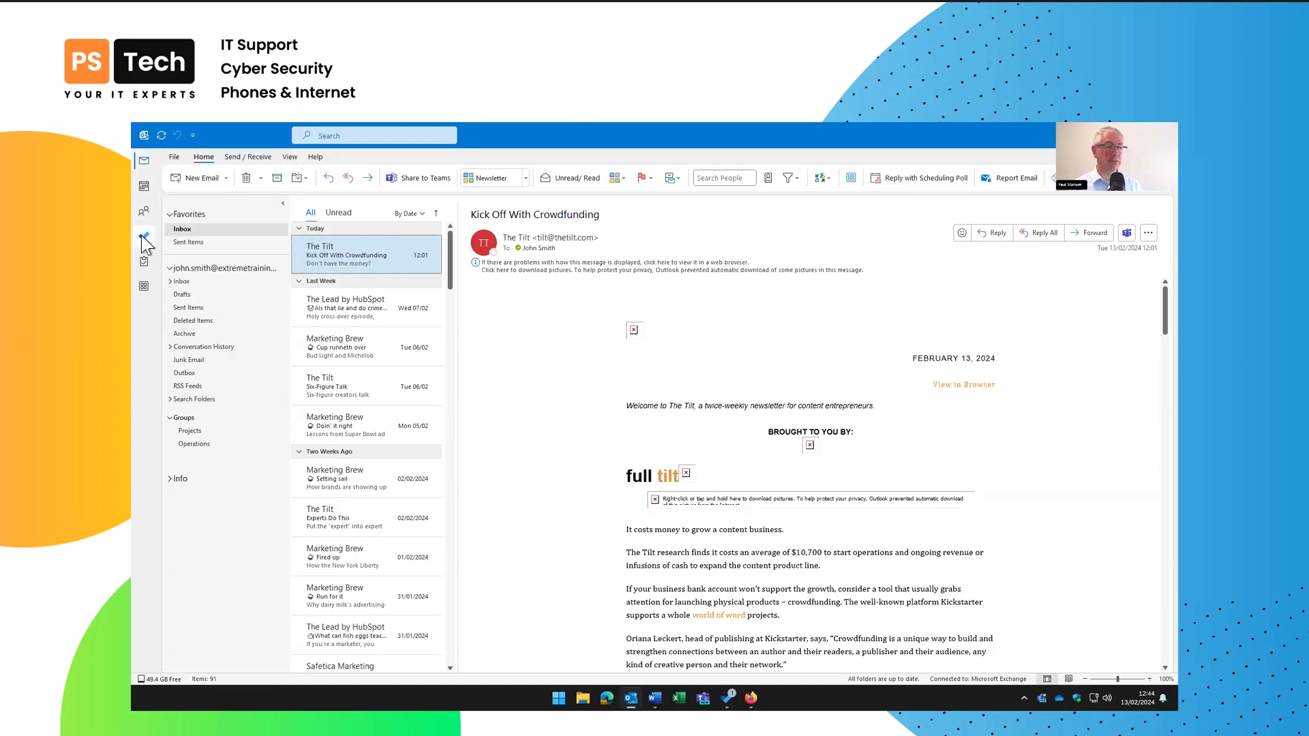
pyautogui.moveTo(145, 267)
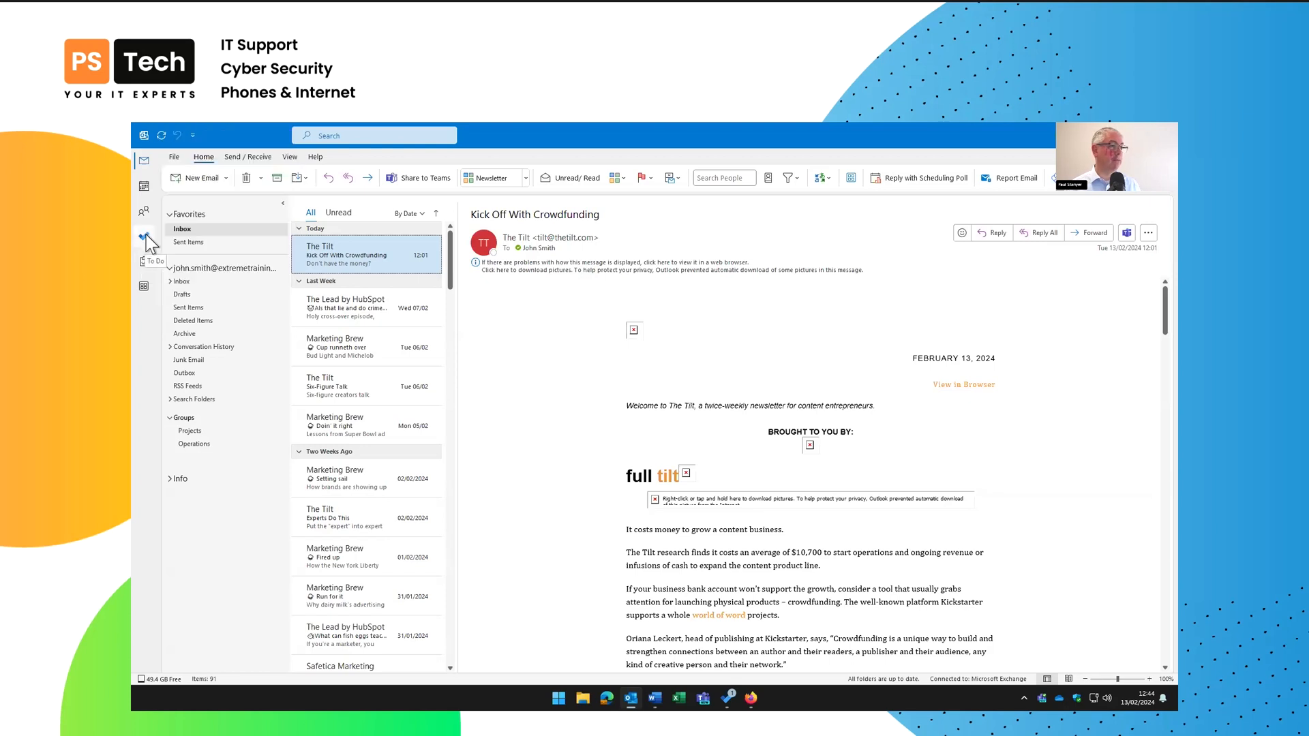
pyautogui.click(145, 239)
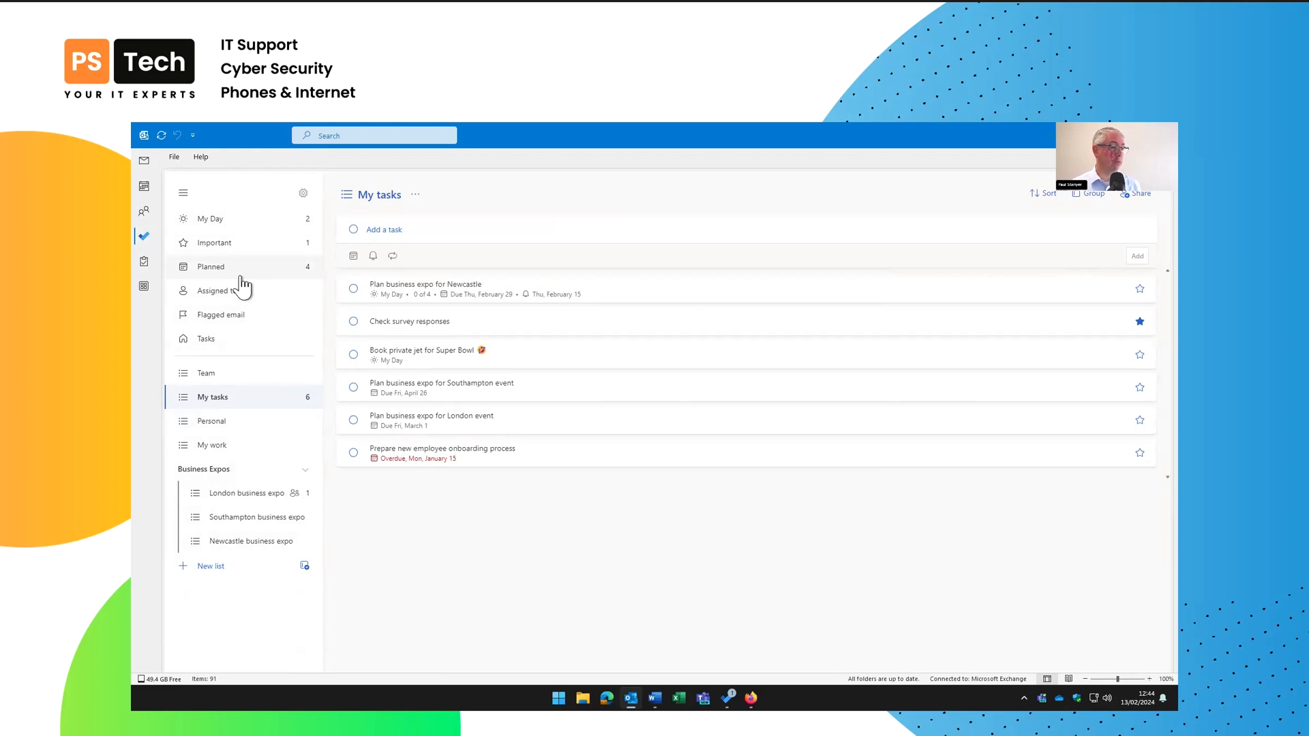
pyautogui.click(145, 161)
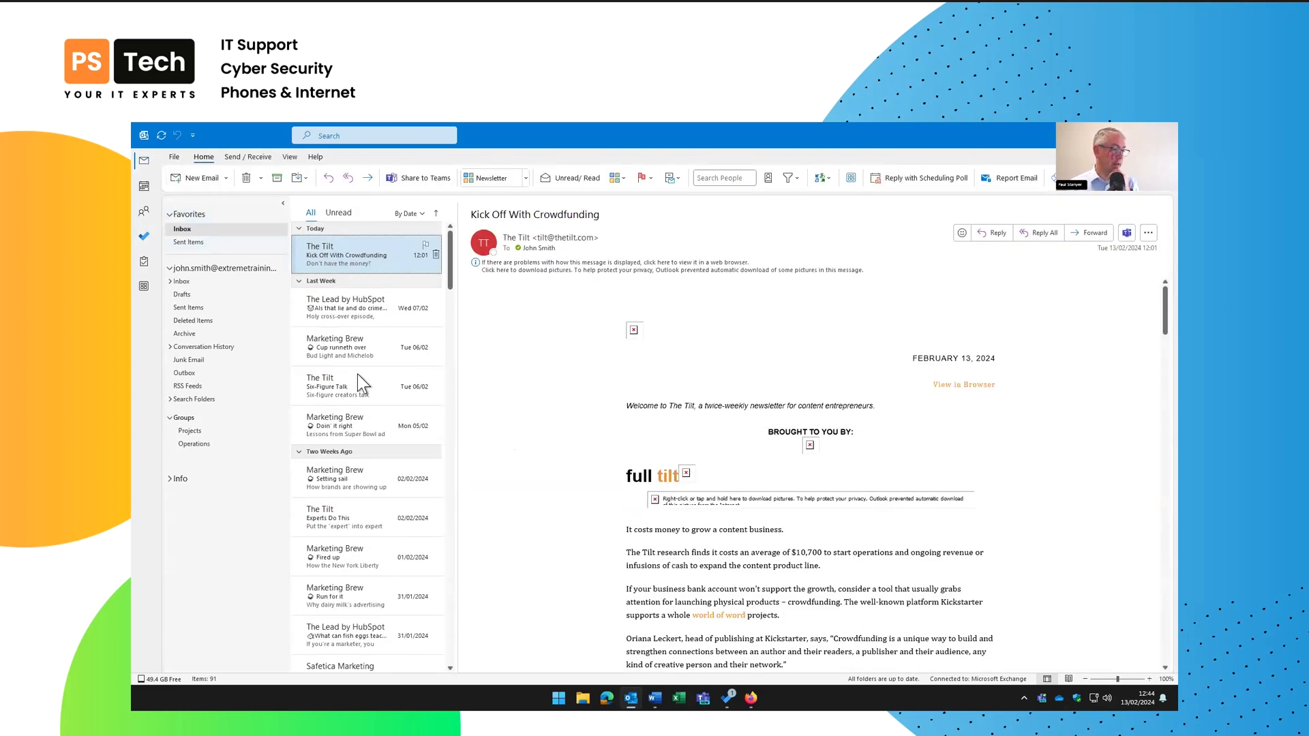
# Flag the HubSpot rogue-LLMs email for follow-up Next Week, due 23 February
pyautogui.click(337, 311)
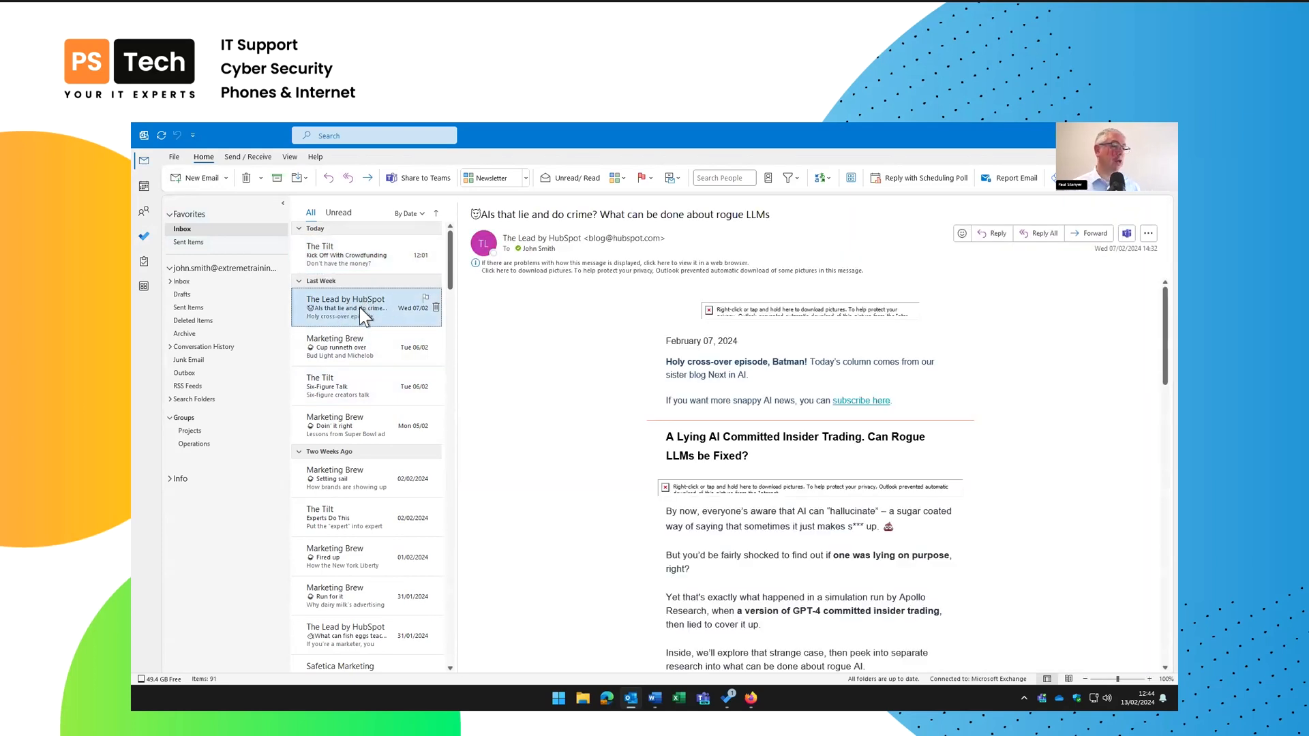
pyautogui.rightClick(427, 301)
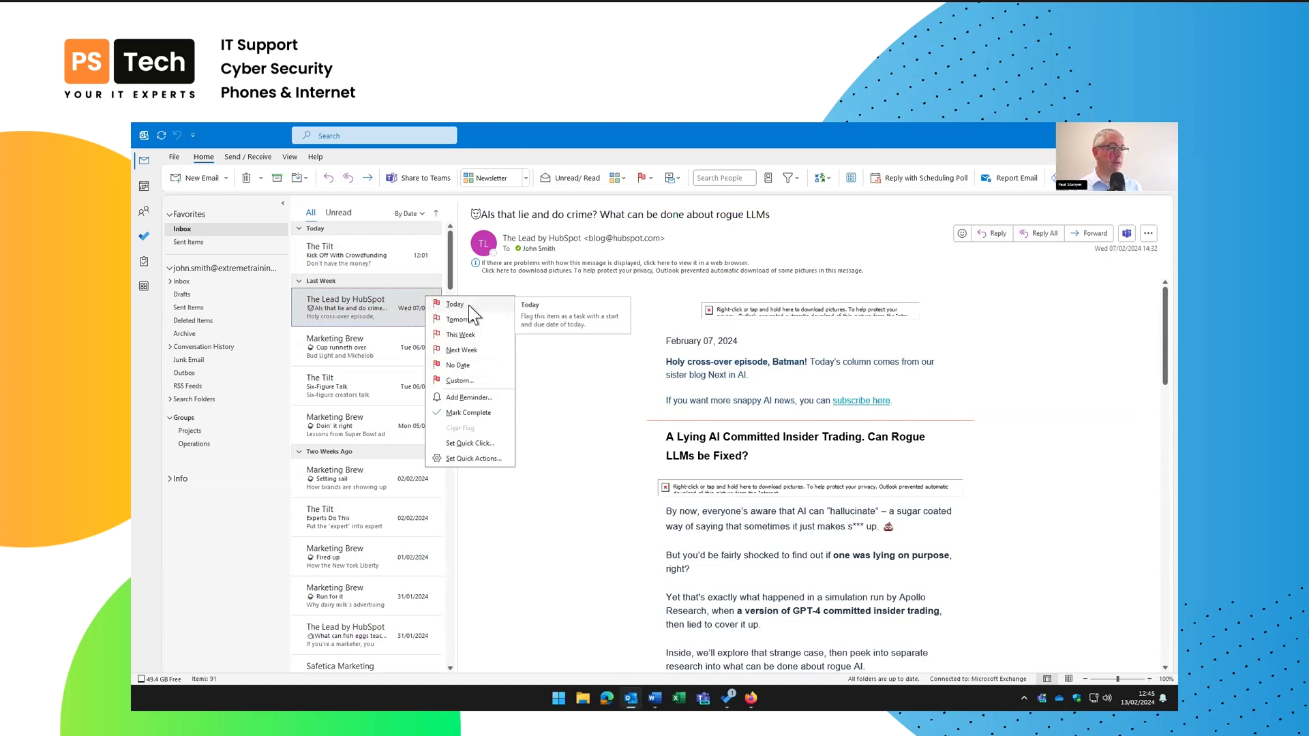
pyautogui.click(469, 350)
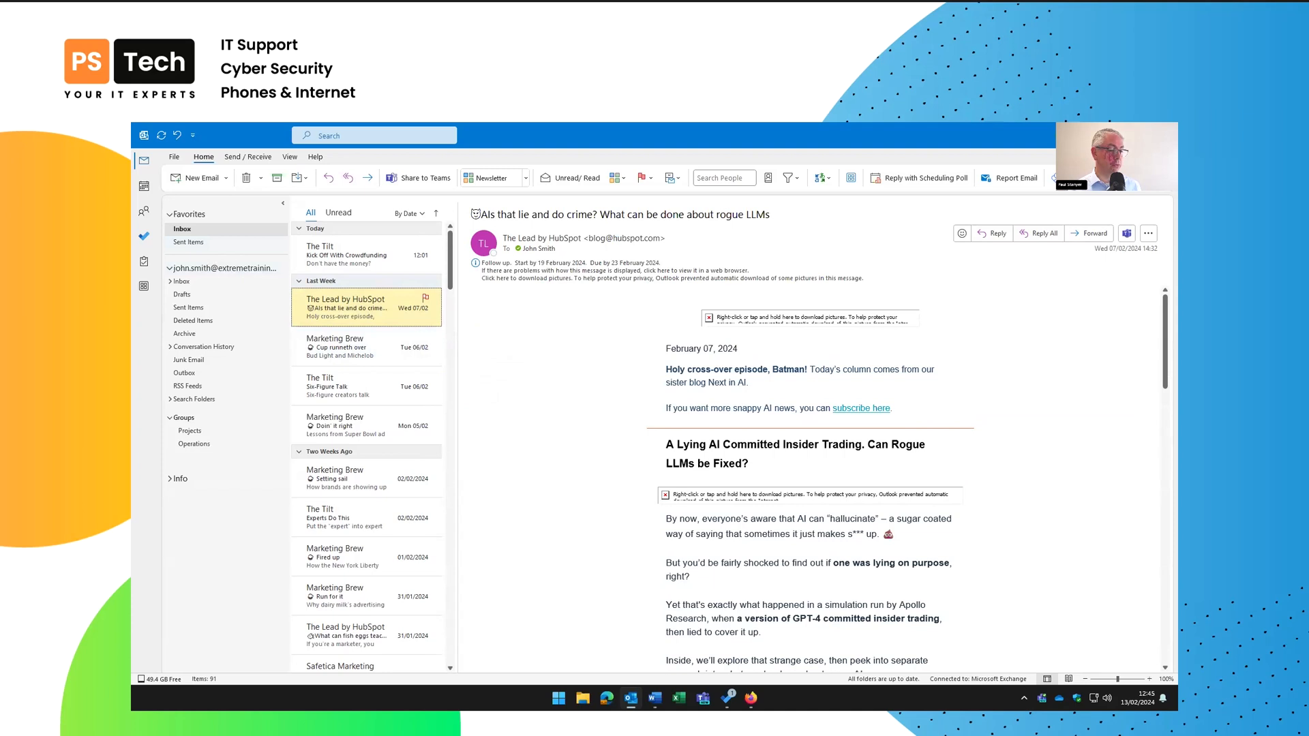
pyautogui.click(727, 697)
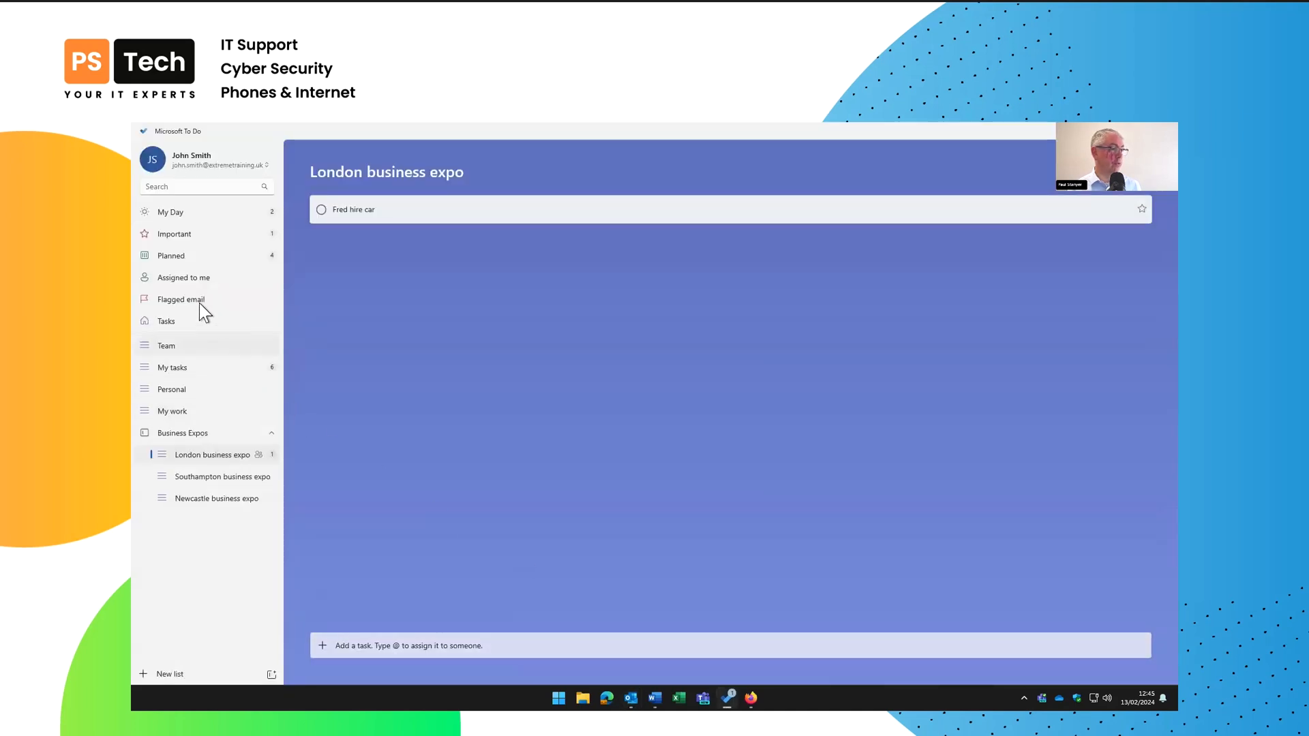
# Show the Flagged email list and refresh the account so flagged emails sync in
pyautogui.click(178, 298)
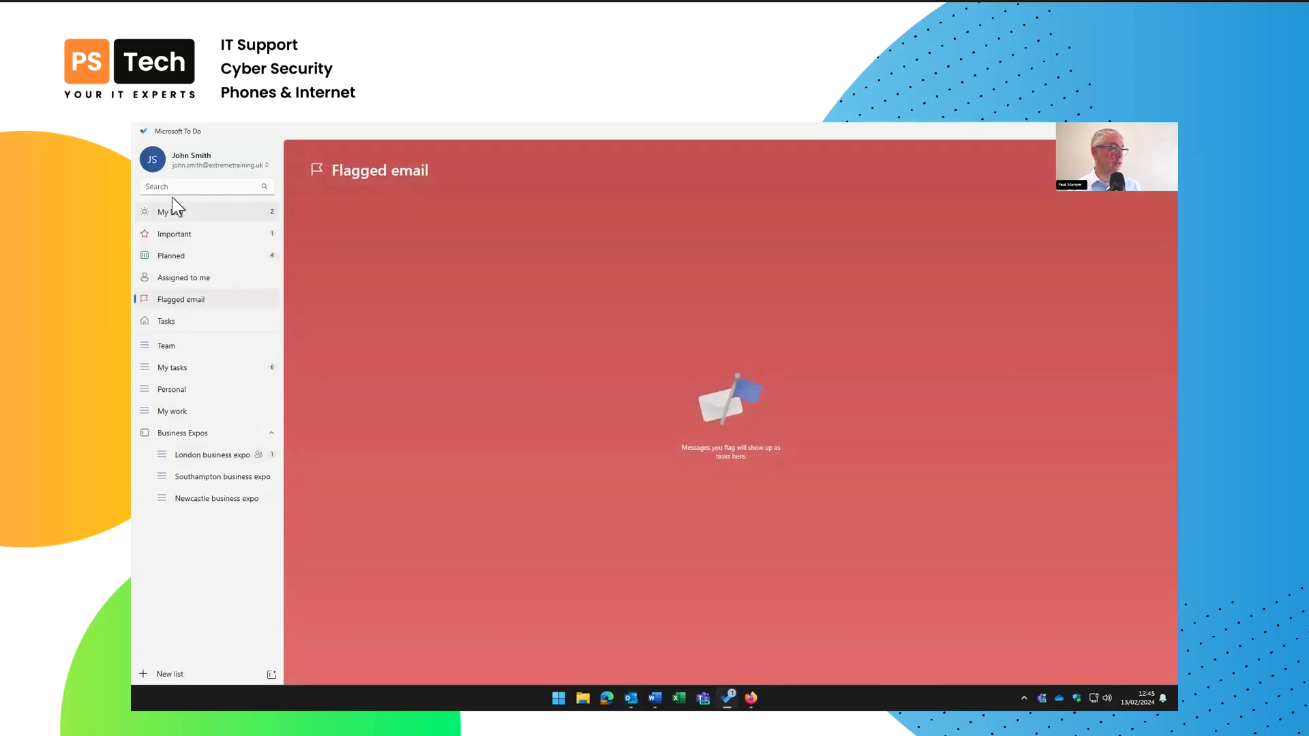
pyautogui.click(185, 157)
pyautogui.click(178, 240)
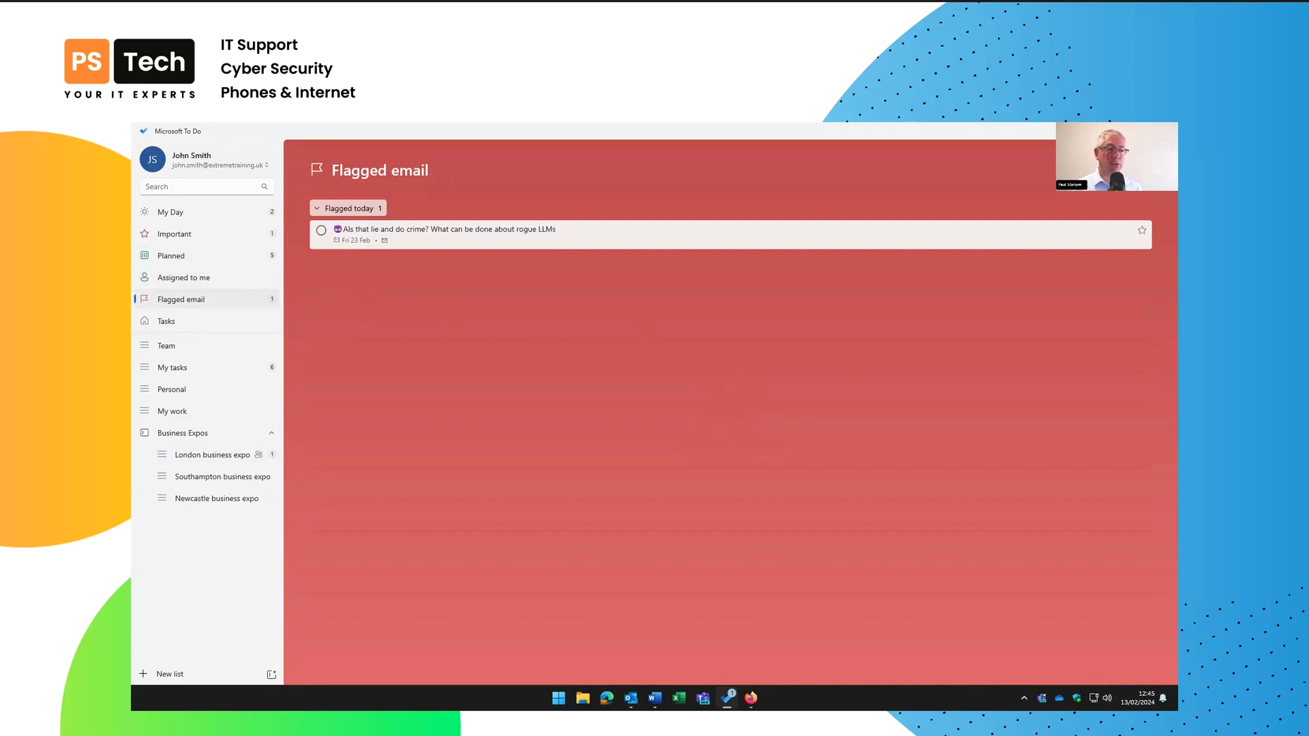
# Mark the flagged rogue-LLMs email task complete after viewing its details
pyautogui.click(457, 226)
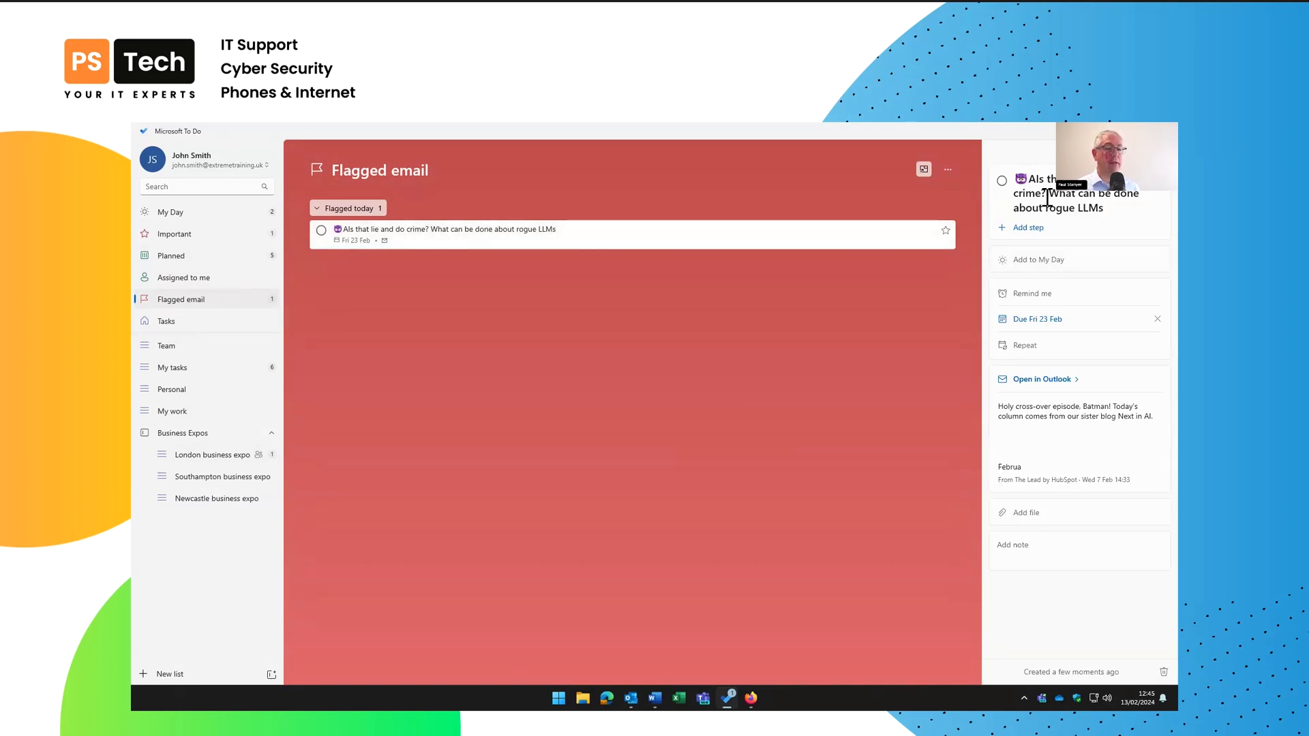
pyautogui.click(1036, 548)
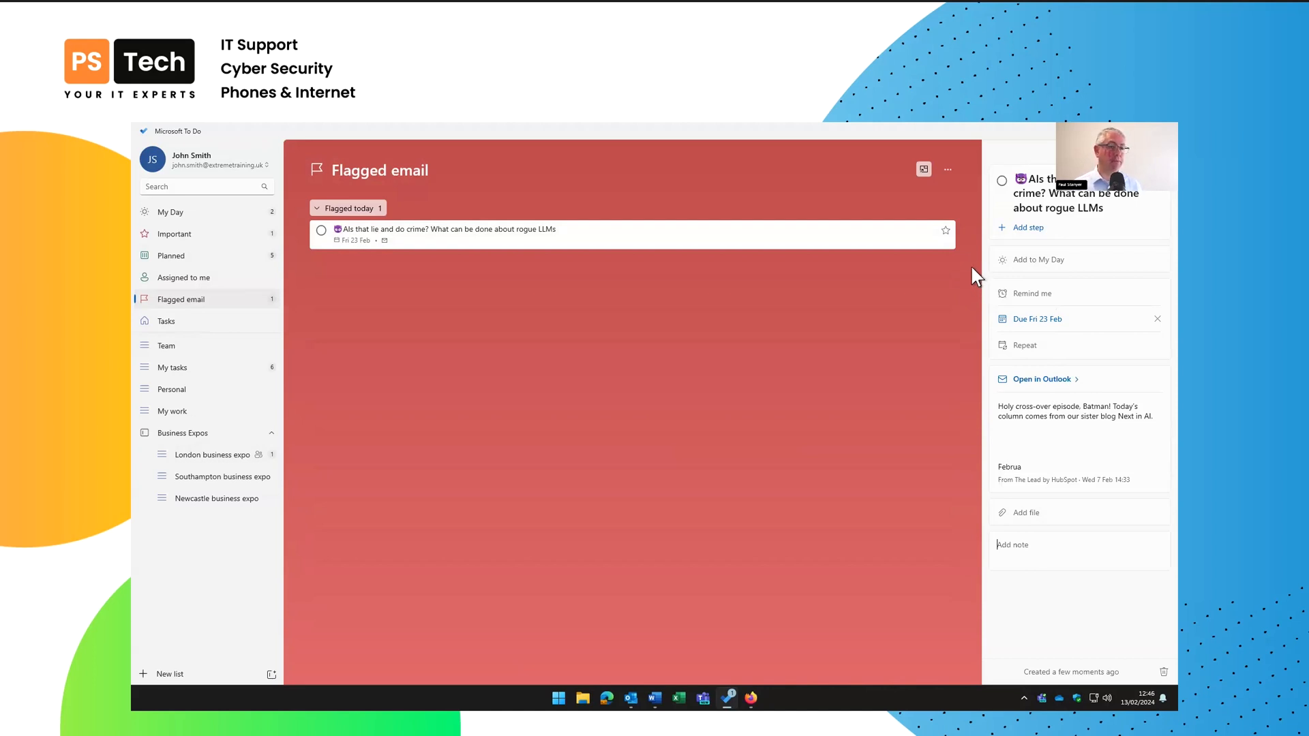
pyautogui.click(321, 230)
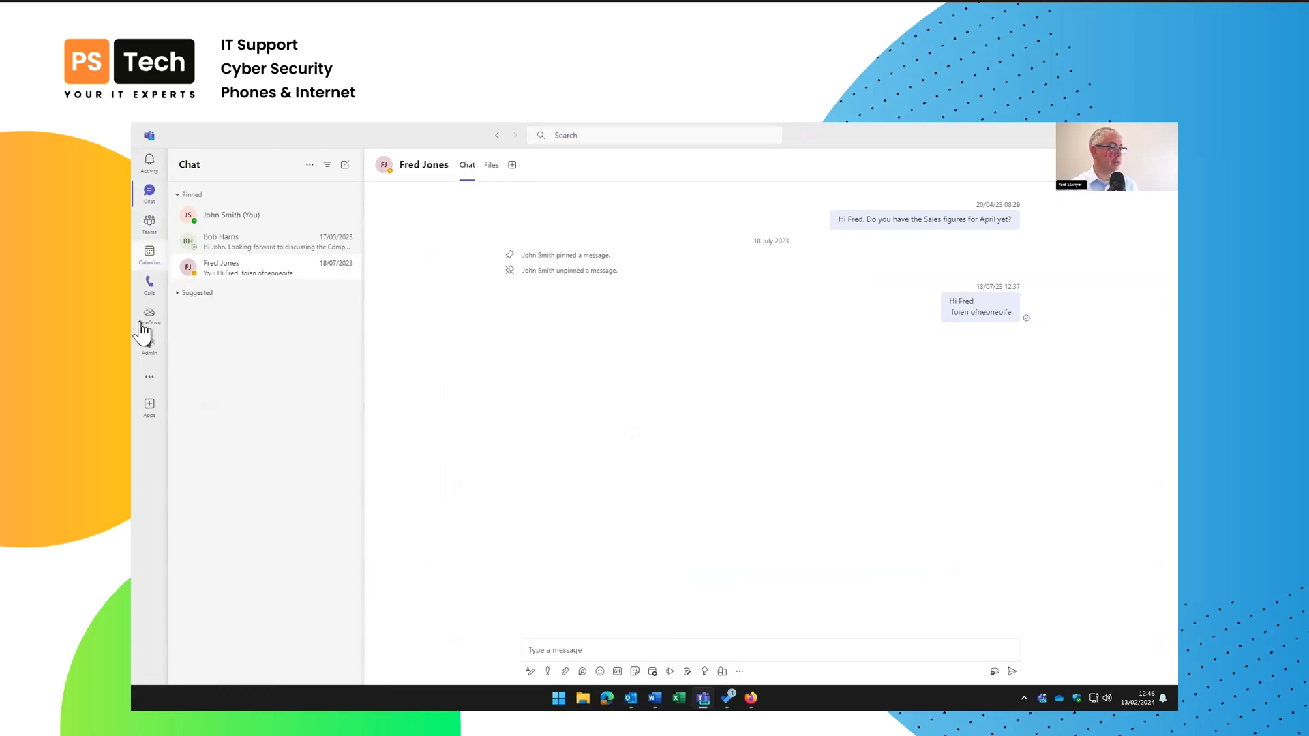
# Search the Teams app store for 'tasks'
pyautogui.click(149, 409)
pyautogui.click(256, 192)
pyautogui.write('tasks')
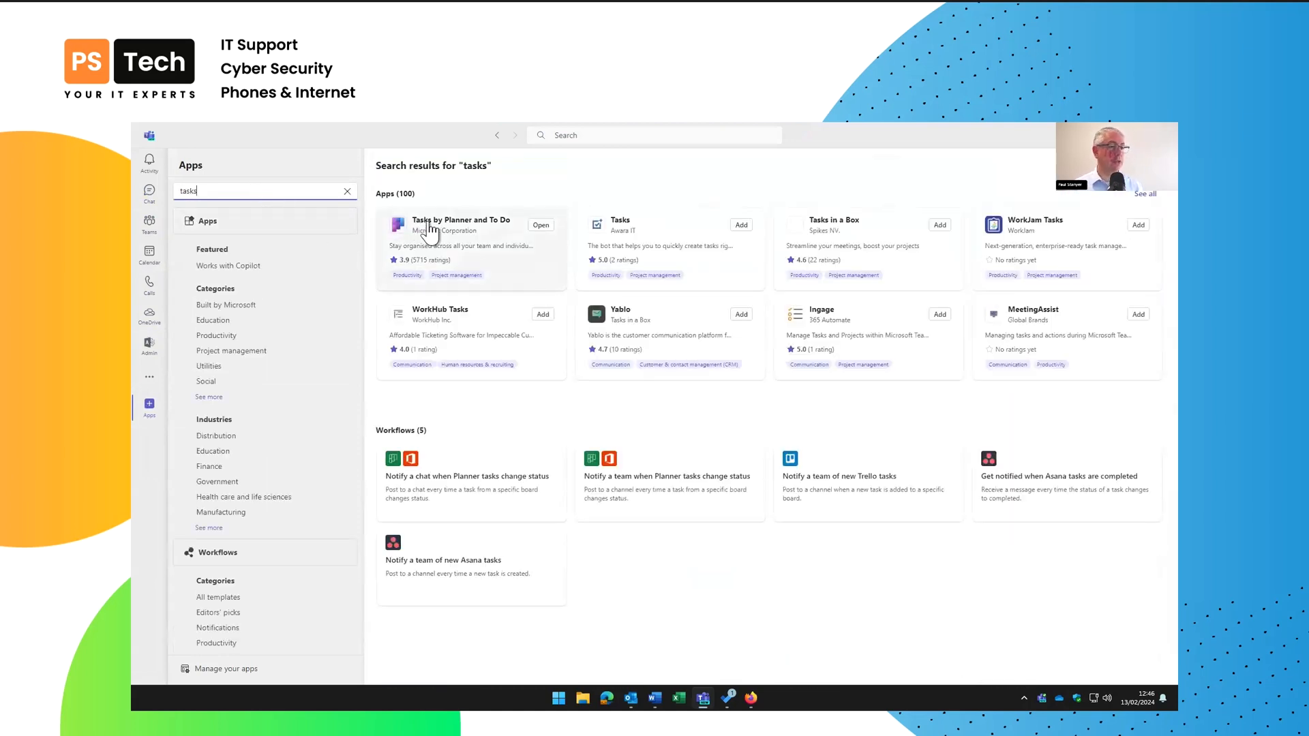
# View My Tasks across all business expo lists in Tasks by Planner and To Do, then close Teams
pyautogui.click(542, 226)
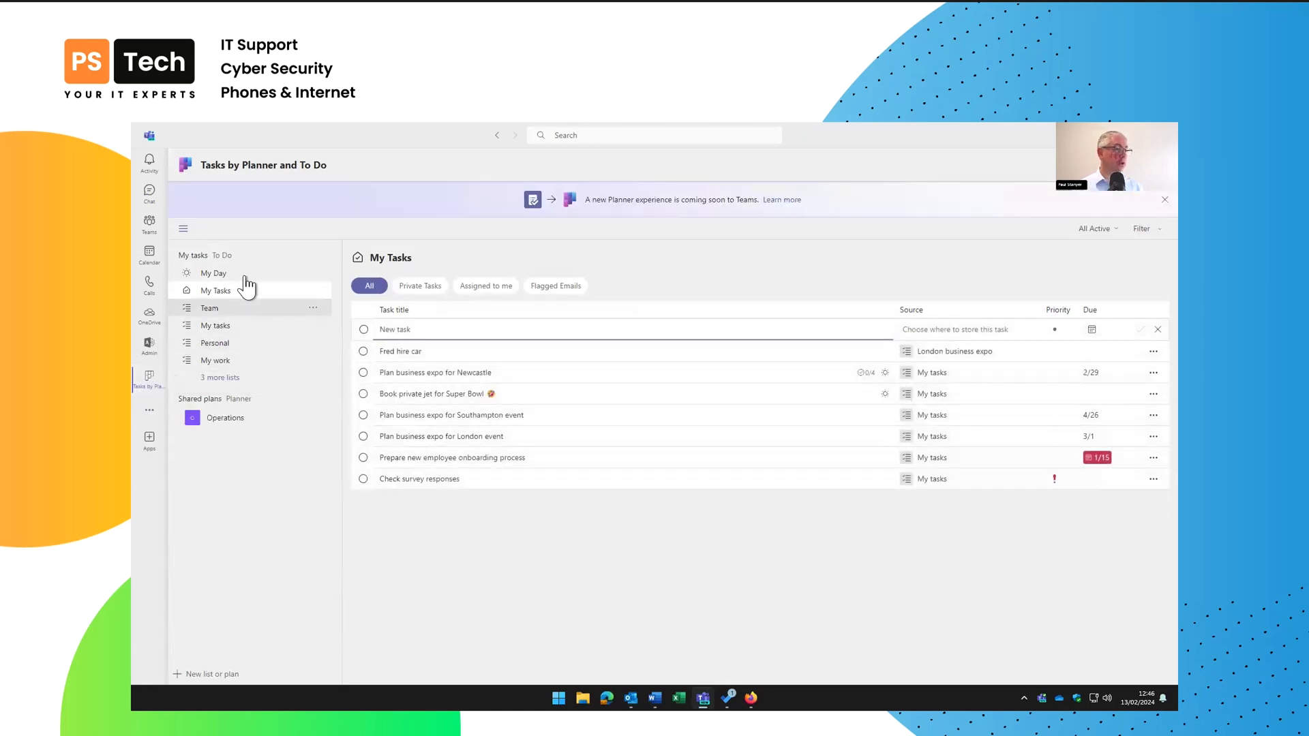
pyautogui.click(222, 378)
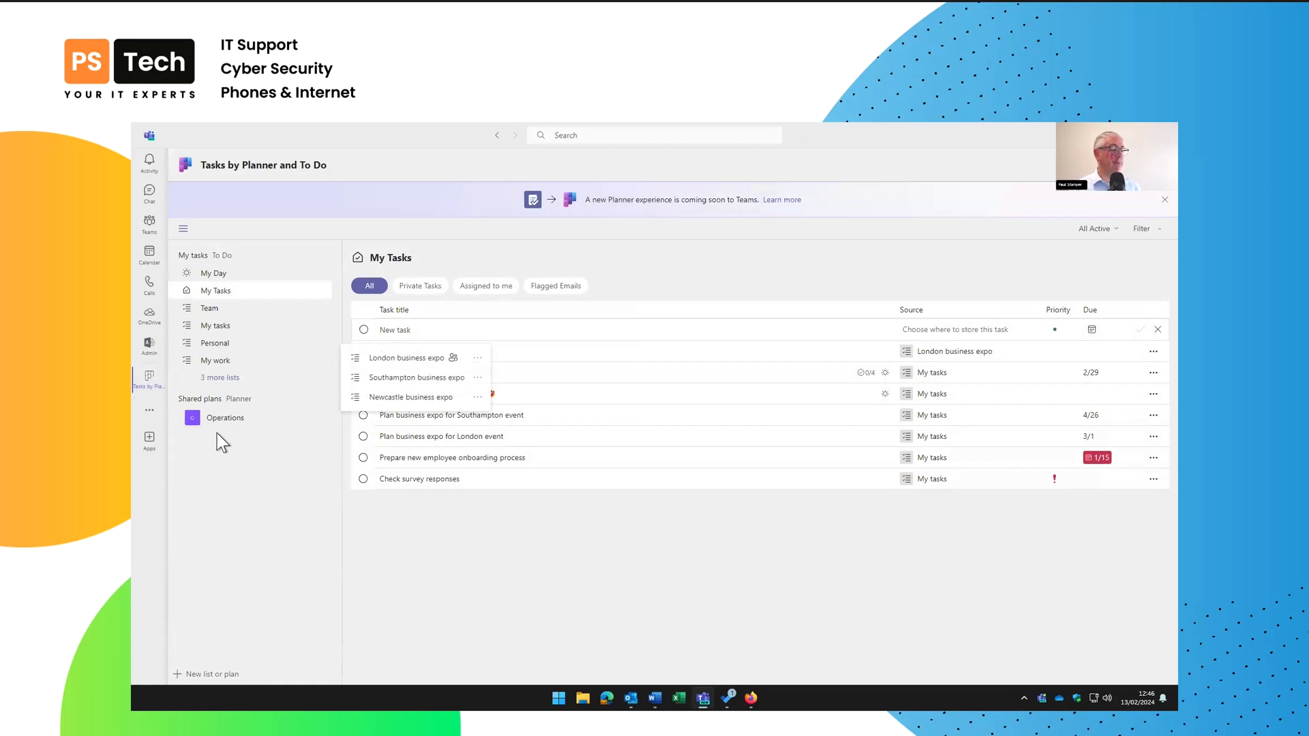
pyautogui.click(232, 476)
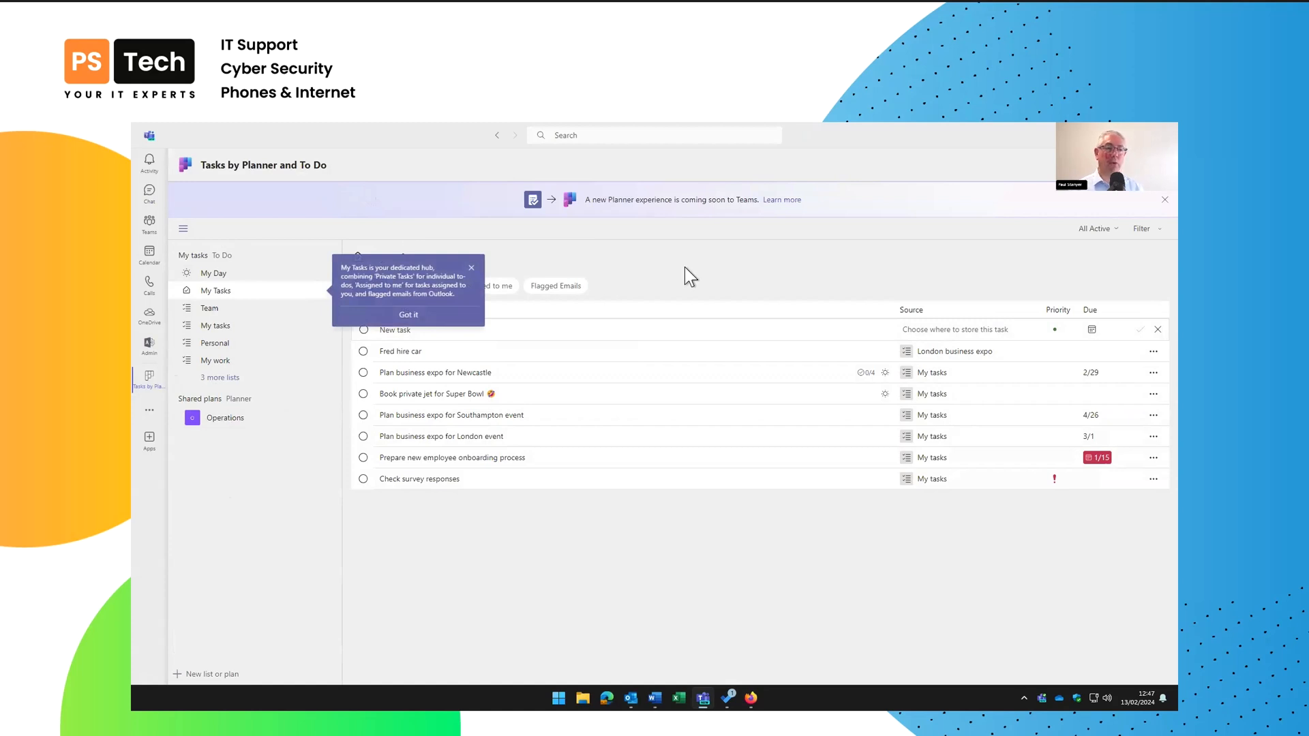
pyautogui.click(422, 315)
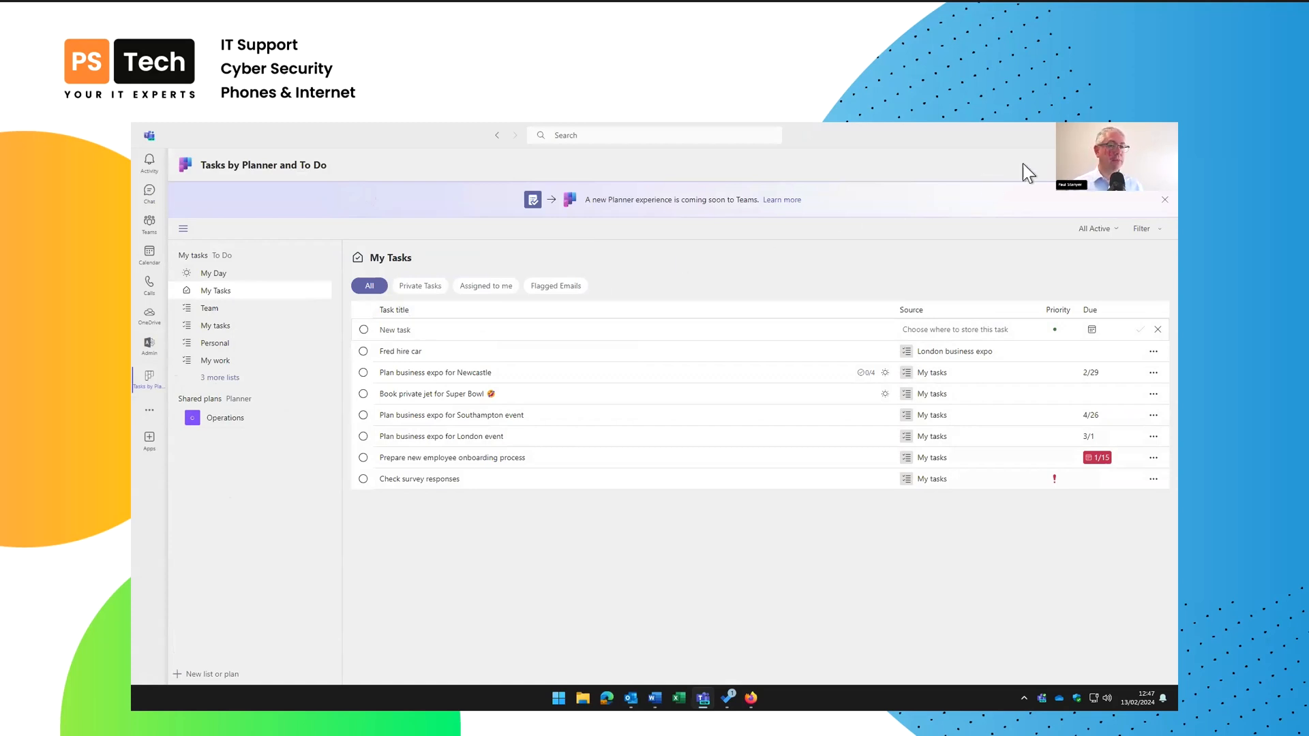
pyautogui.click(1115, 135)
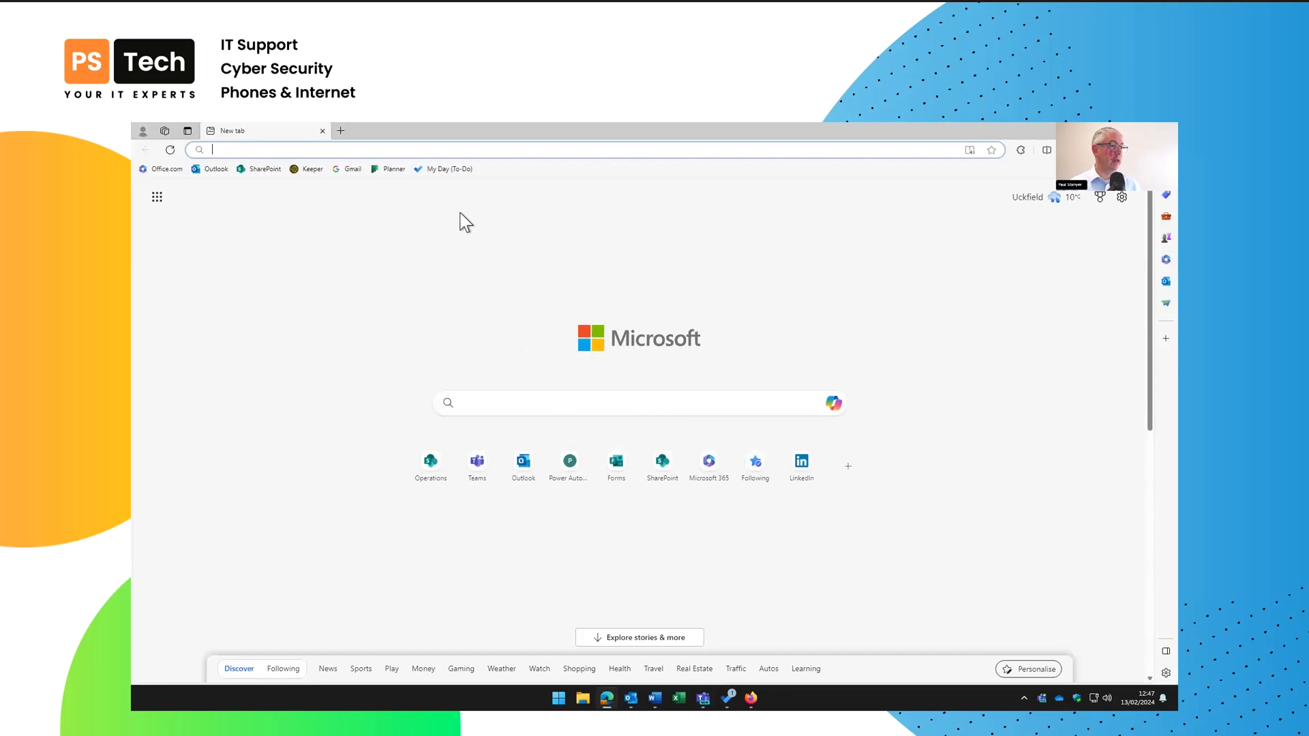
# Open Planner in the browser and start a new plan to show the template choices
pyautogui.click(390, 169)
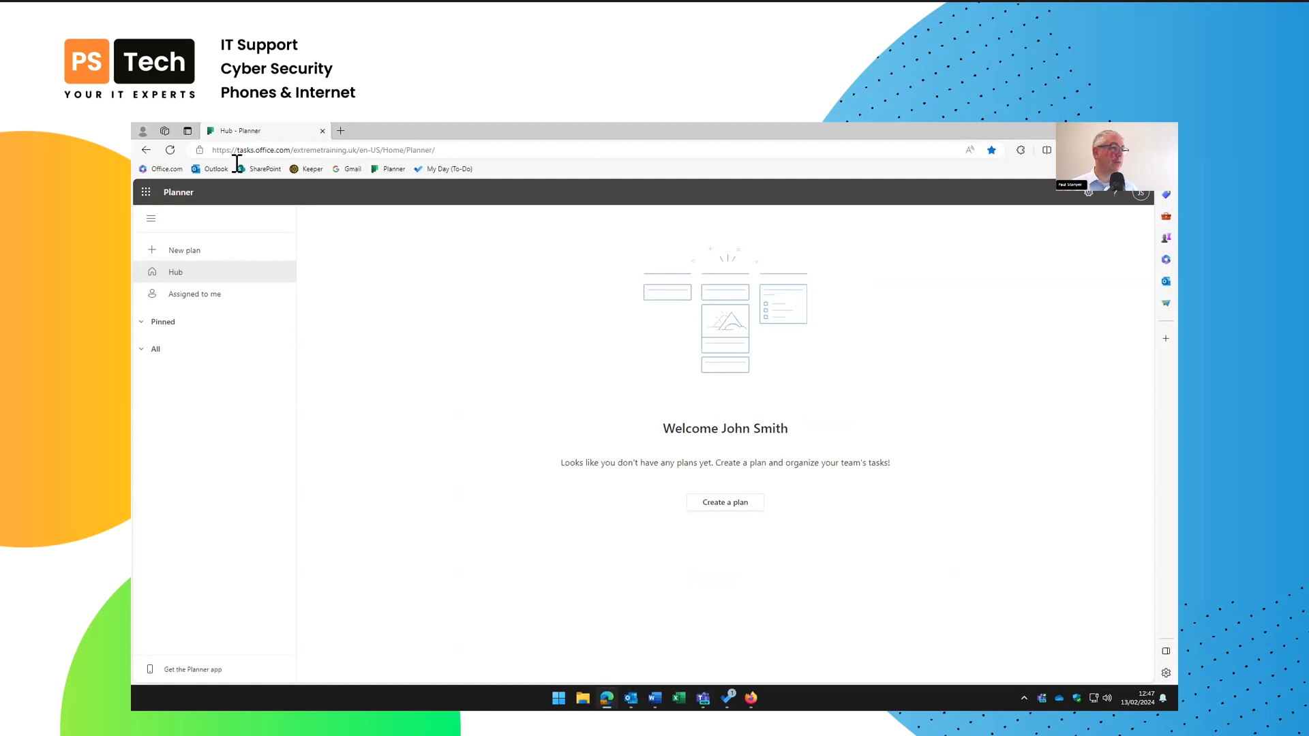
pyautogui.click(146, 193)
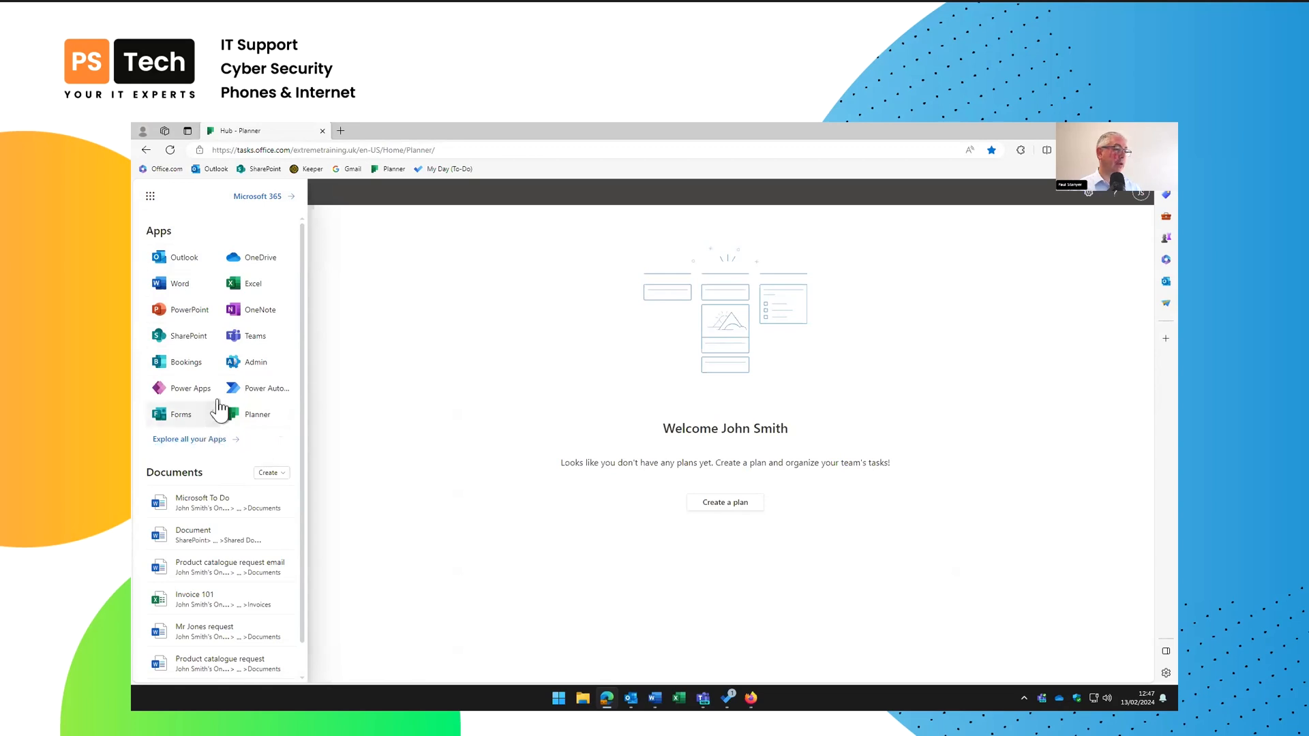
pyautogui.click(392, 369)
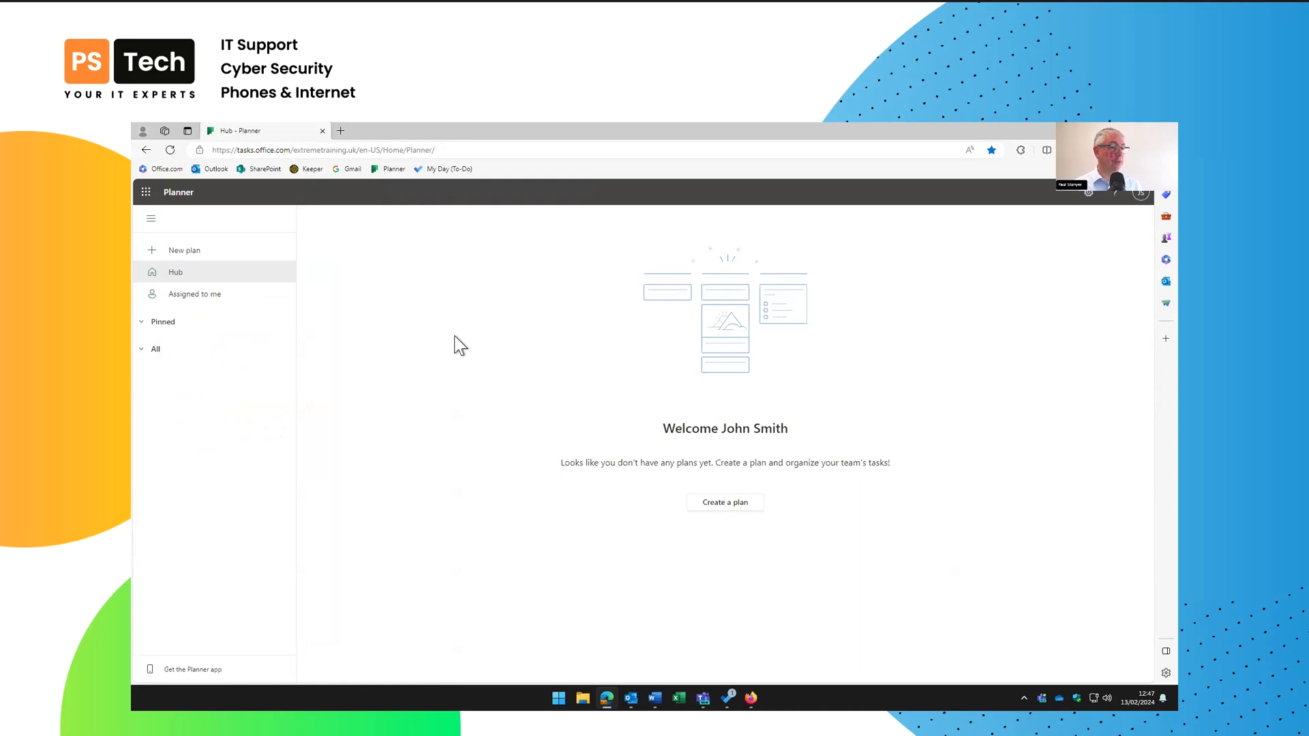
pyautogui.click(718, 504)
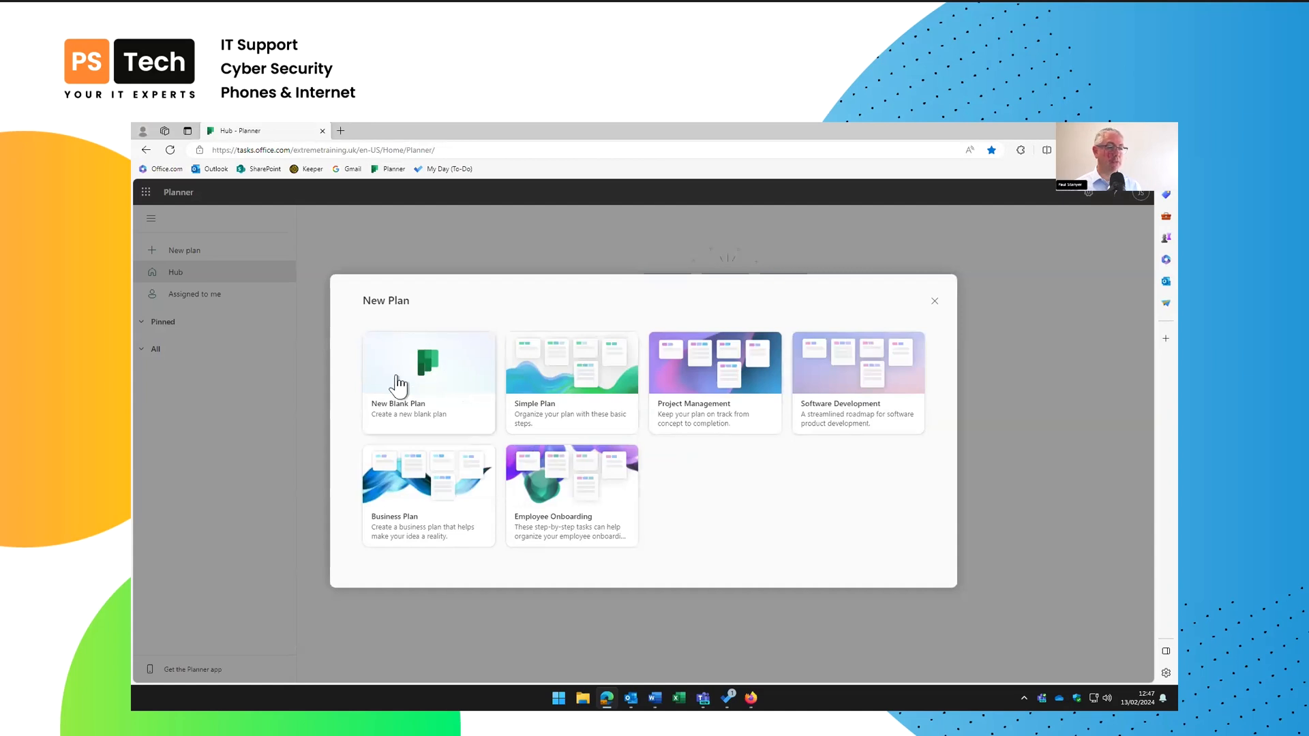
# Create a blank plan named 'Business Expo Southampton'
pyautogui.click(431, 377)
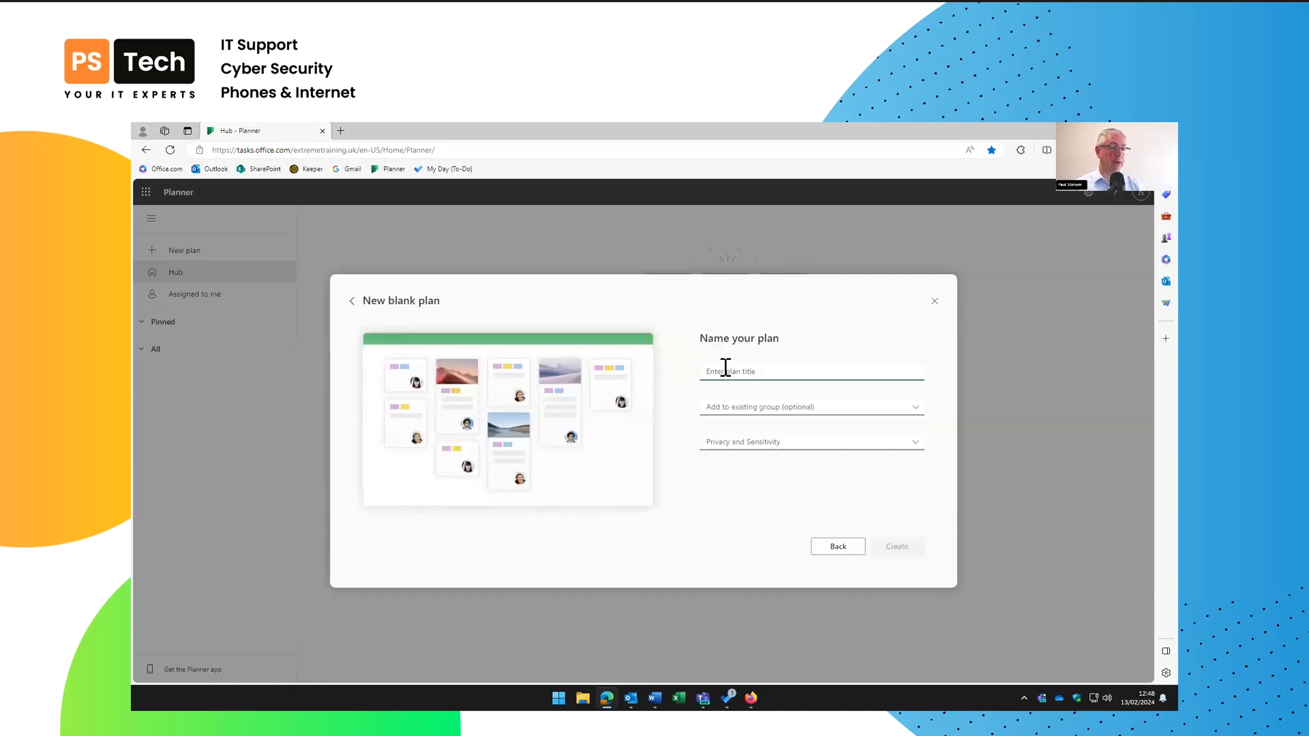
pyautogui.write('Bu')
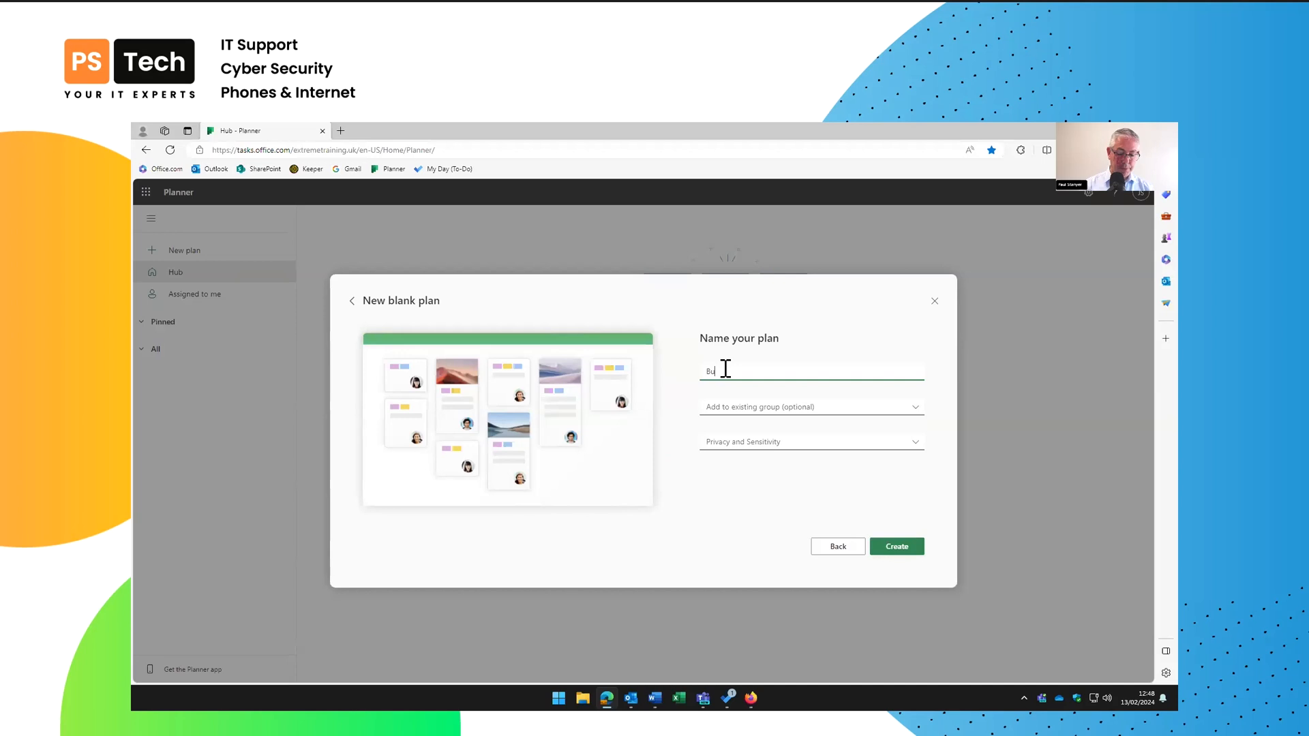
pyautogui.write('siness Expo Southampton')
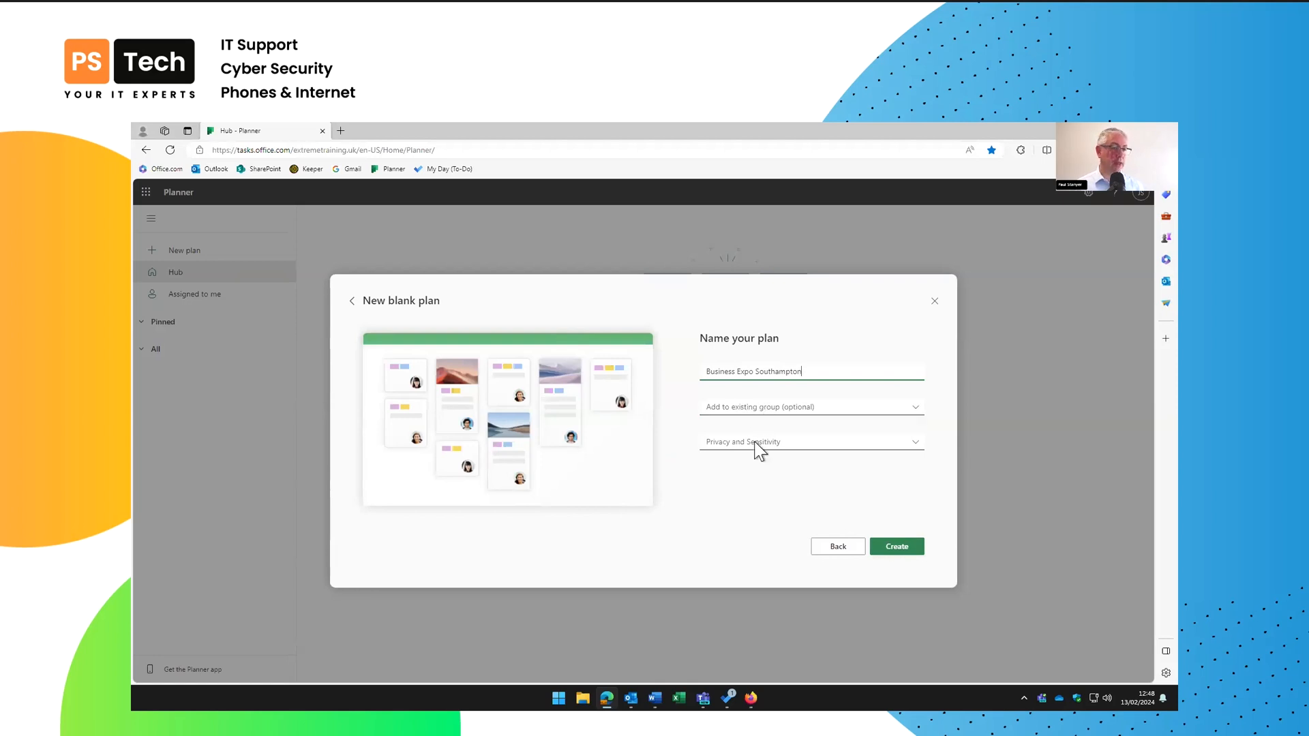
pyautogui.click(895, 550)
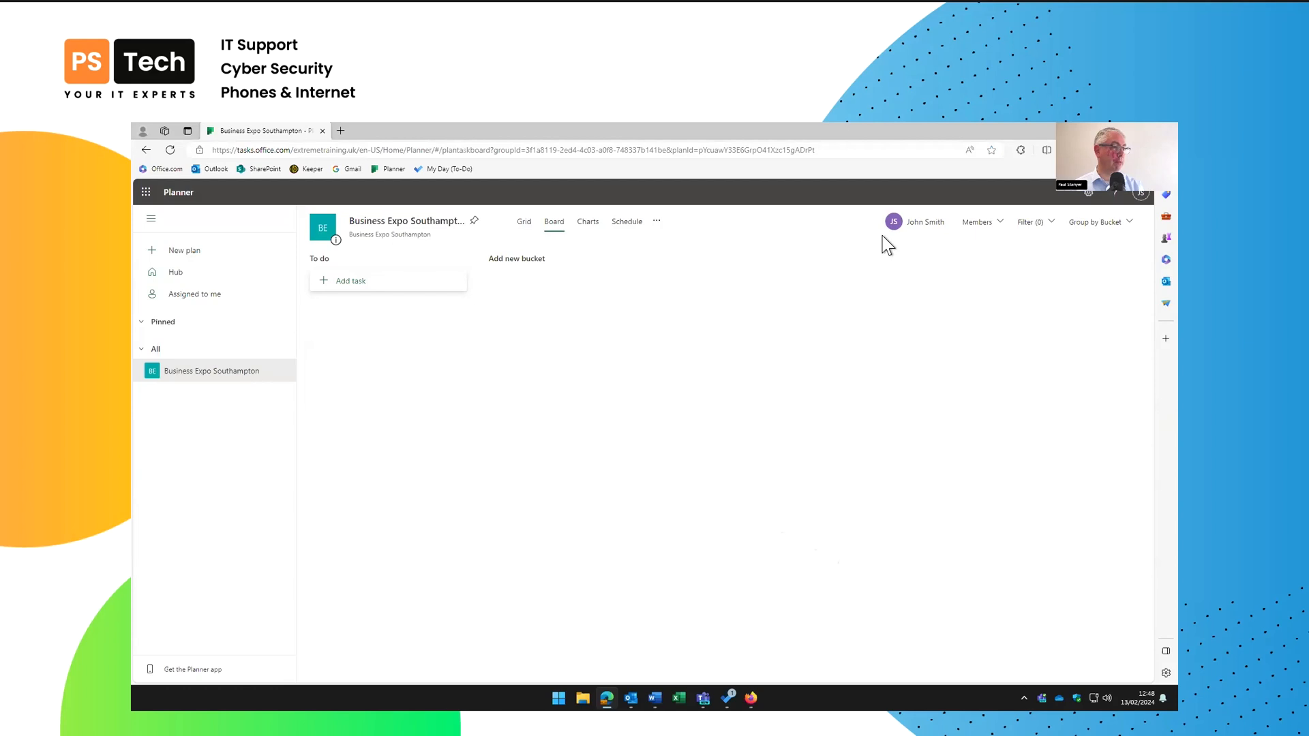
# Add the suggested colleague to the plan's members
pyautogui.click(975, 226)
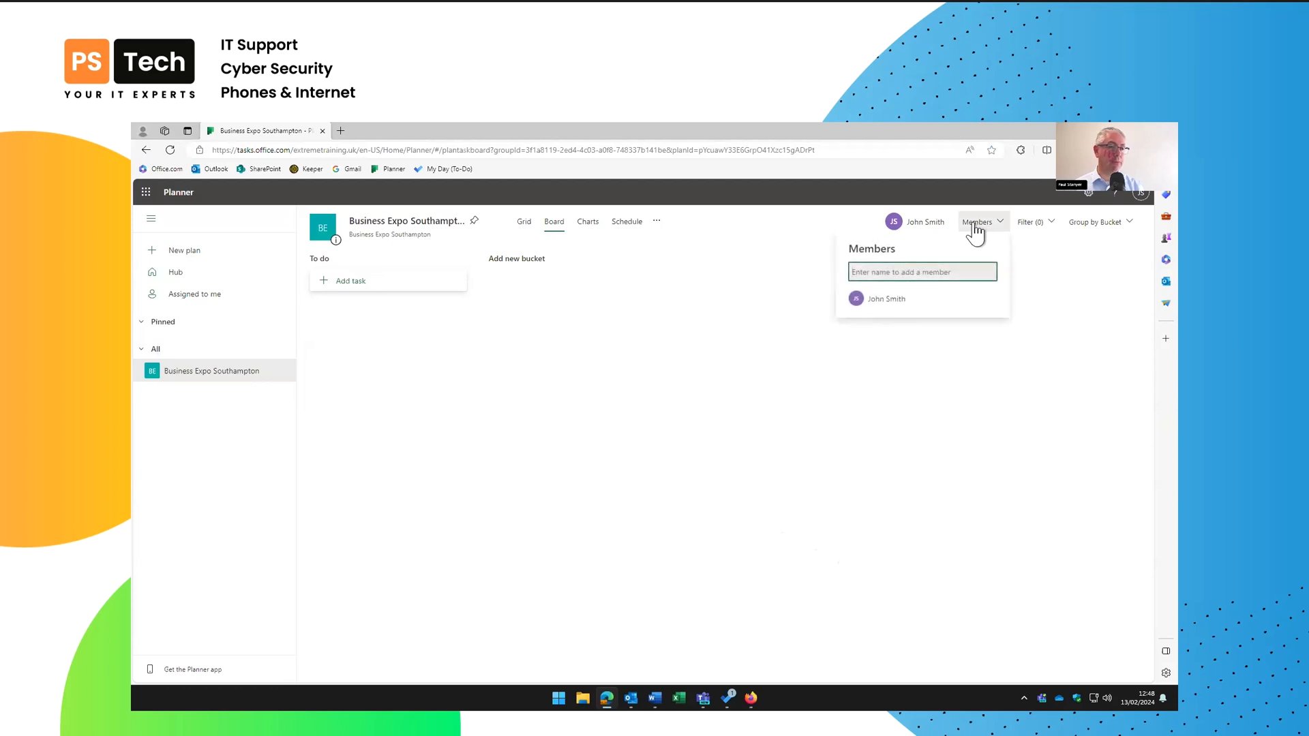
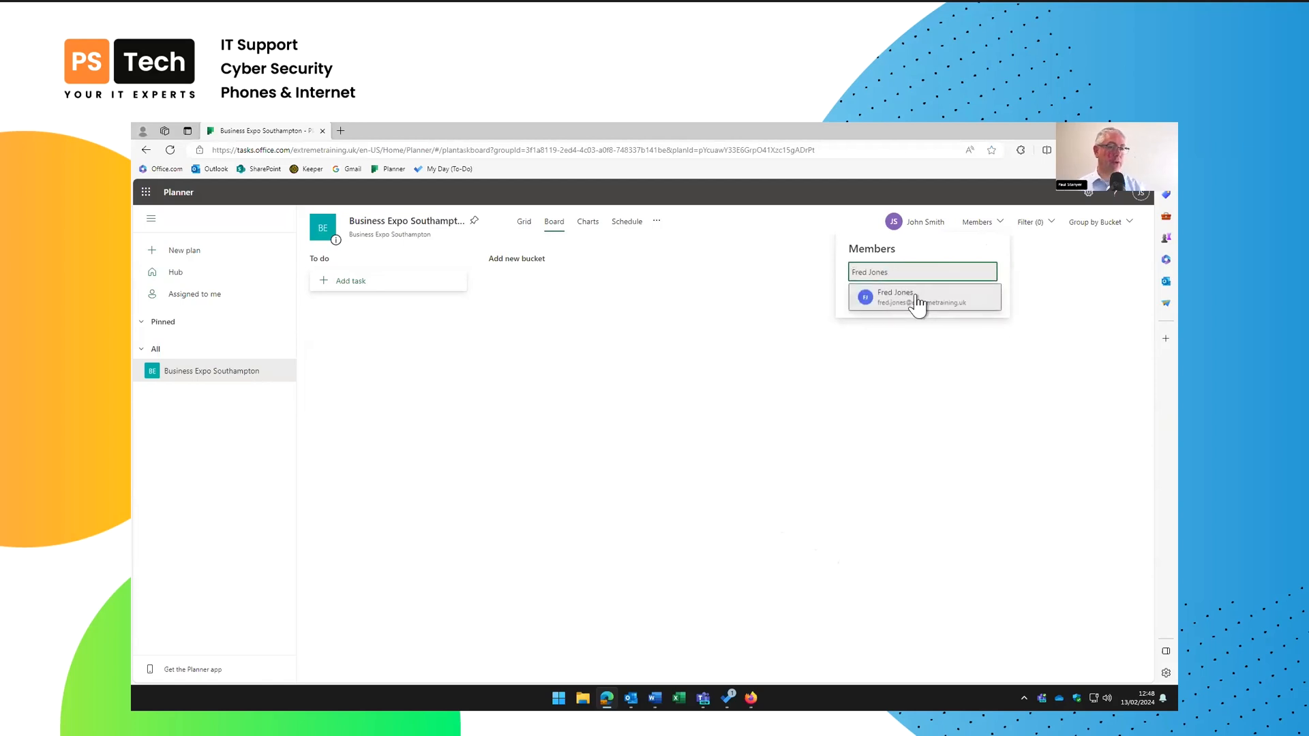
pyautogui.click(919, 303)
pyautogui.click(812, 301)
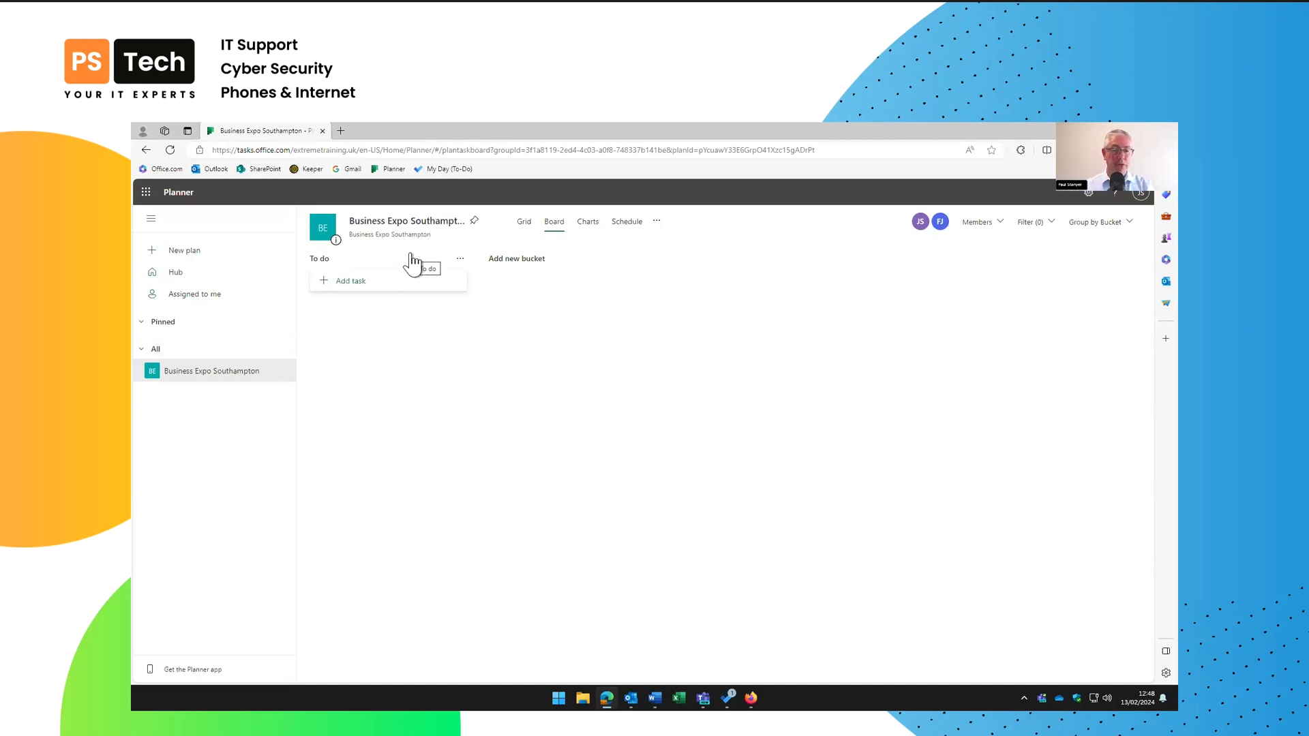
# Add the To do task 'Organiuse hotel', due 23 February, assigned to the new member
pyautogui.click(365, 285)
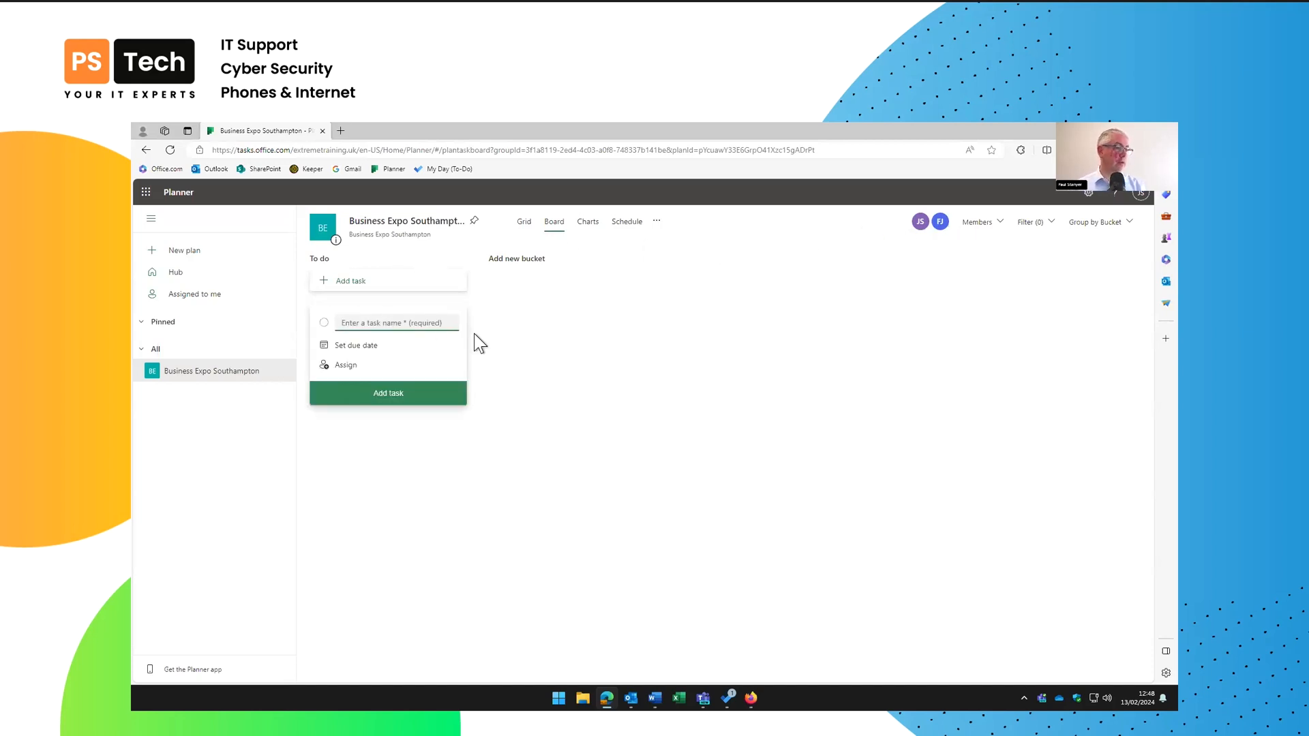
pyautogui.write('Organiuse hotel')
pyautogui.click(355, 345)
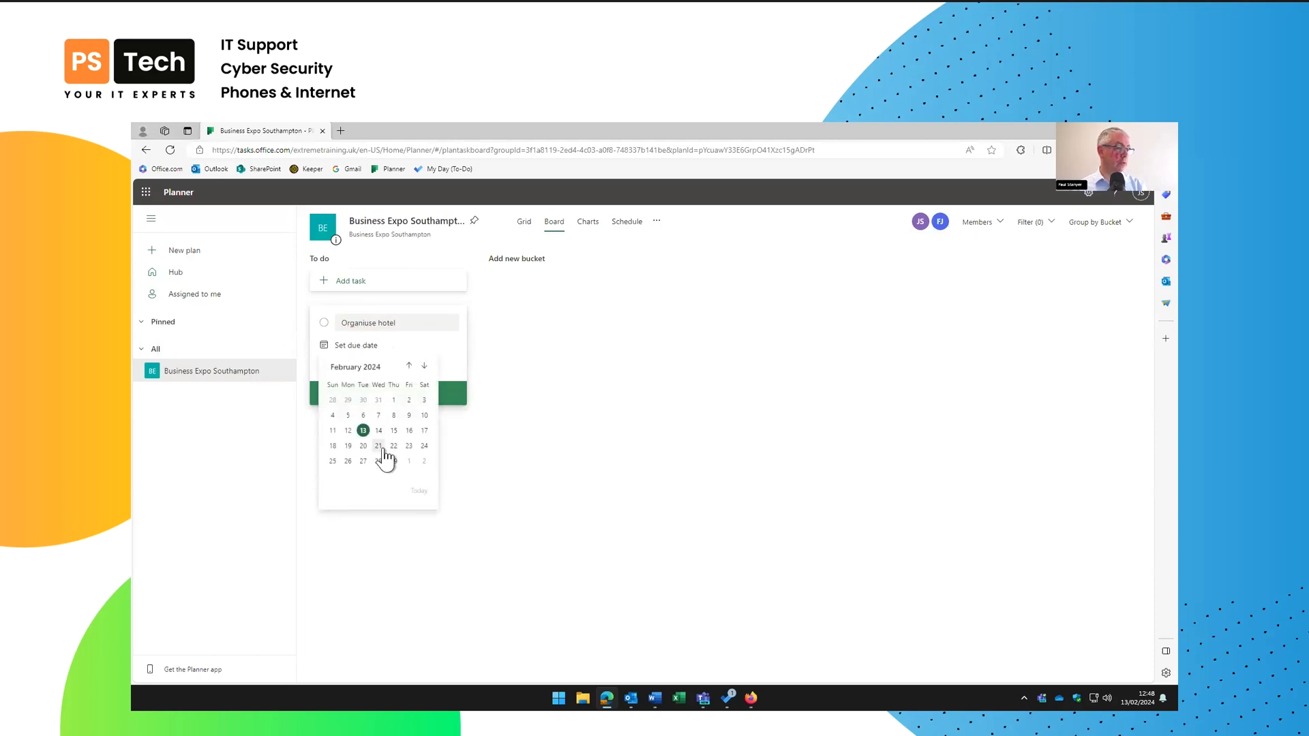
pyautogui.click(409, 446)
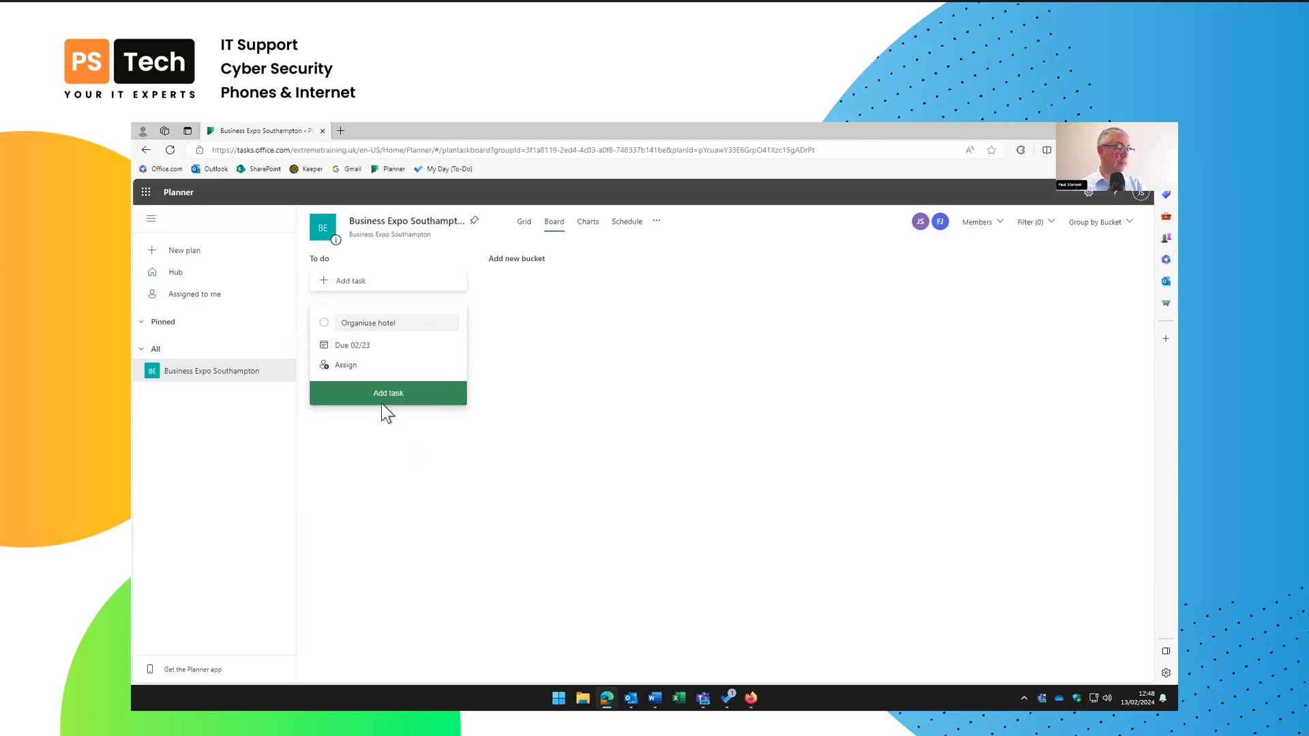
pyautogui.click(346, 366)
pyautogui.click(362, 437)
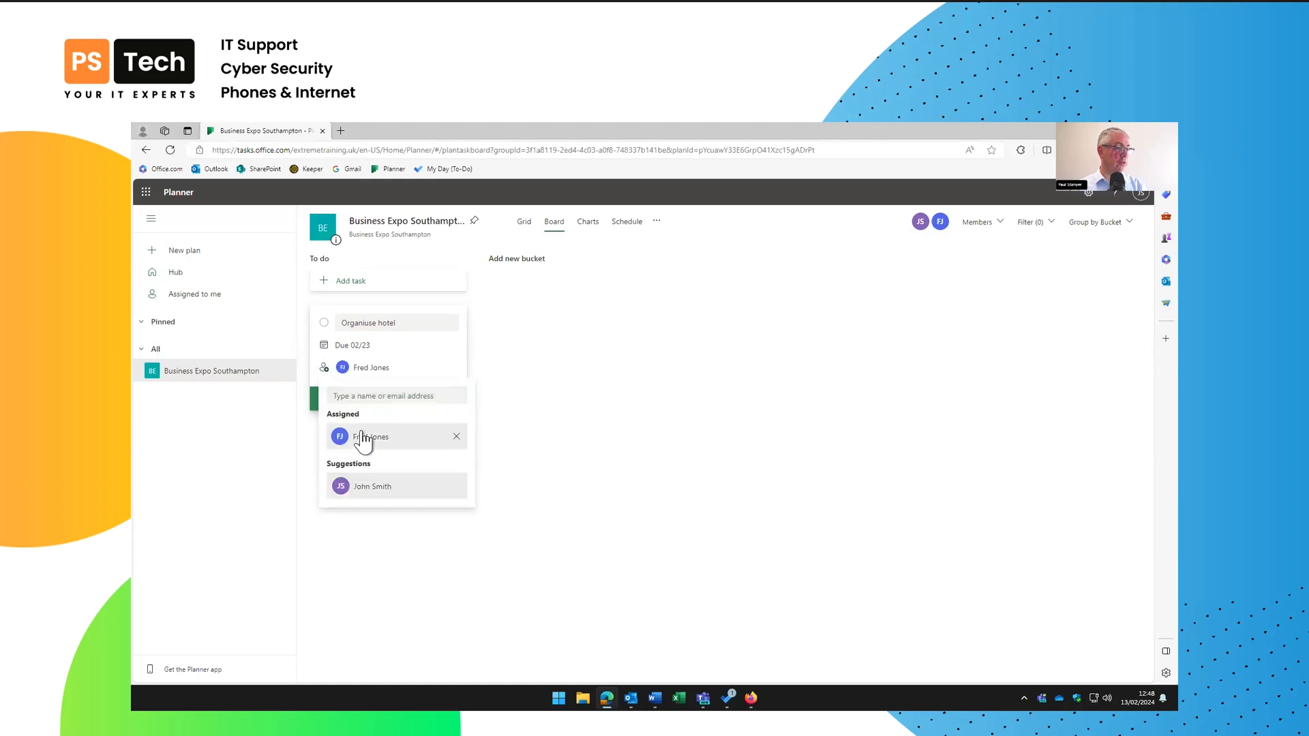
pyautogui.click(301, 419)
pyautogui.click(375, 401)
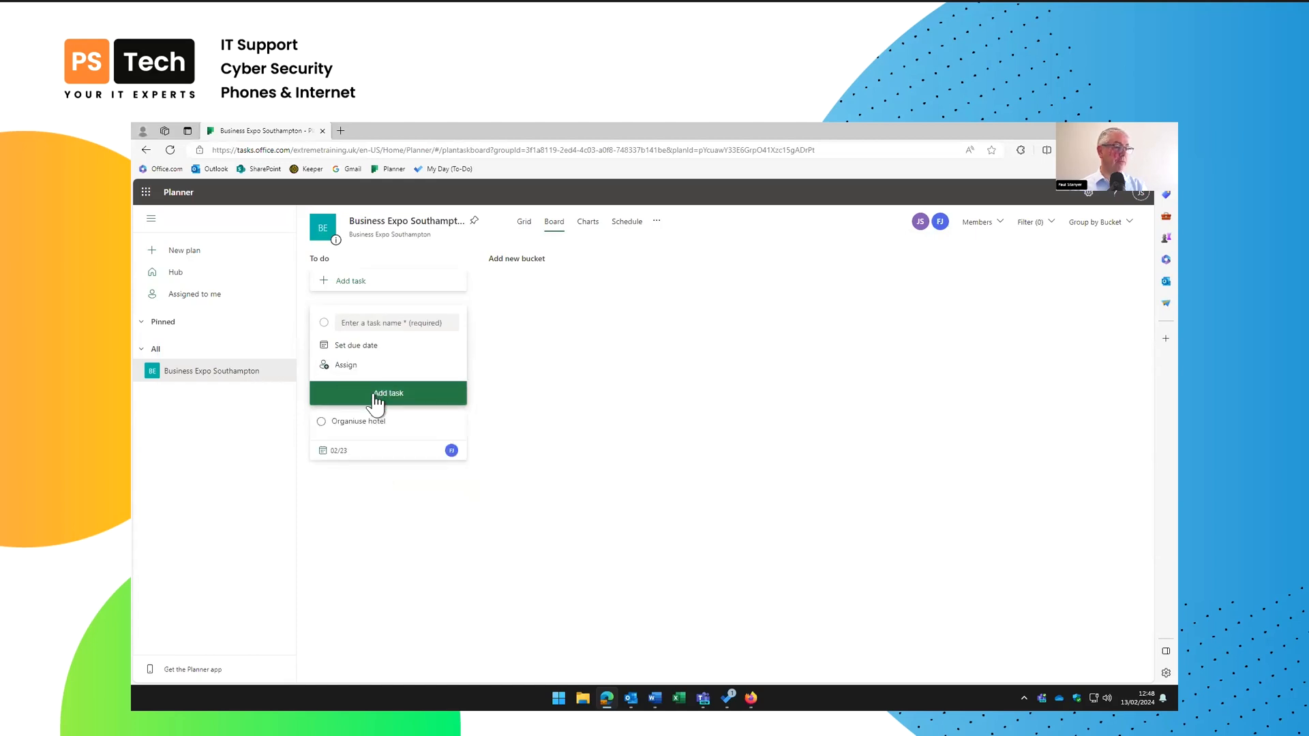
# Add the task 'Organise stabd and printing', due 28 February, assigned to yourself
pyautogui.click(386, 325)
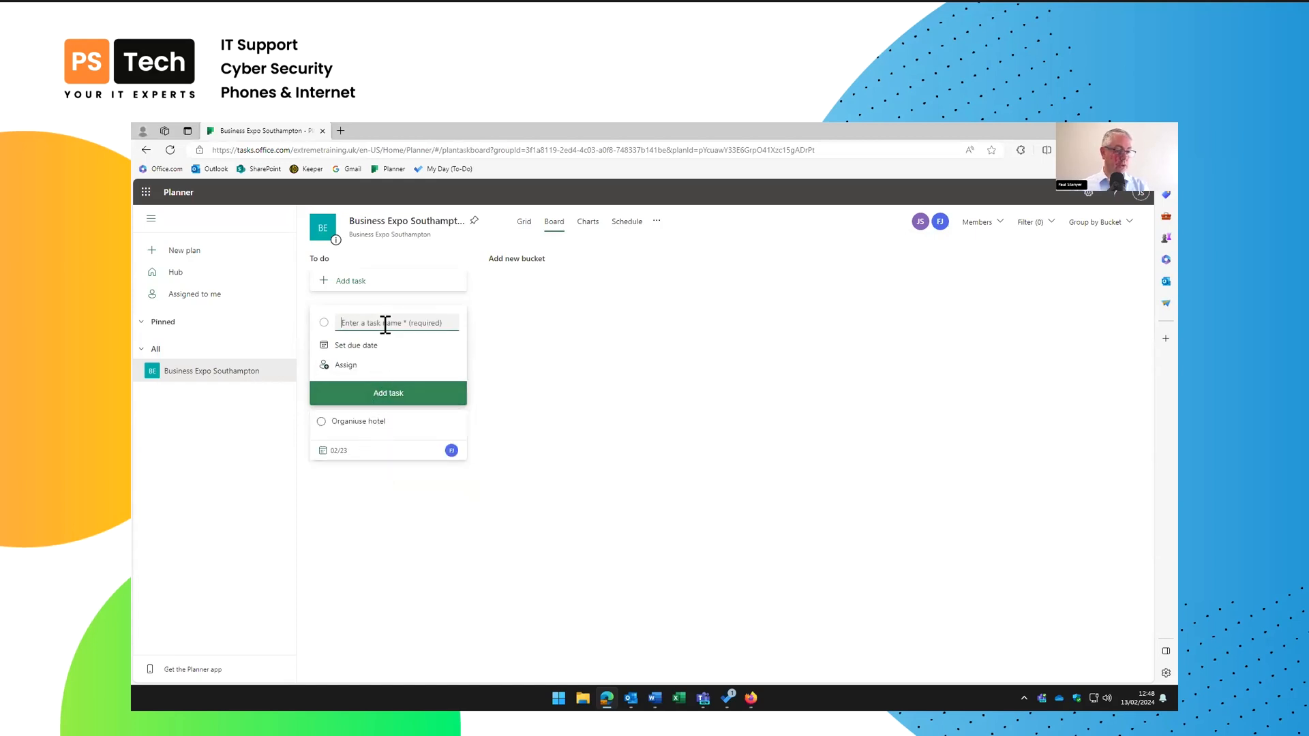
pyautogui.write('Organise ')
pyautogui.write('stand ab')
pyautogui.write('d printin')
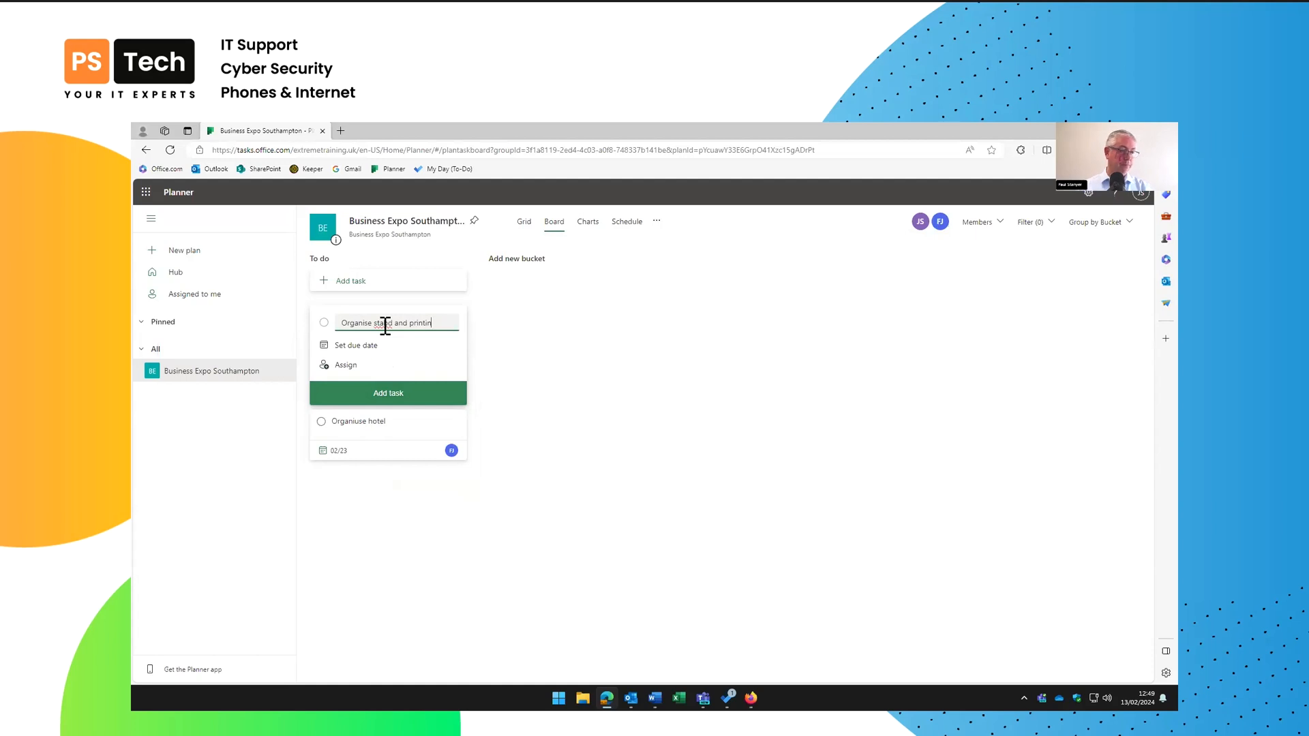
pyautogui.write('hgg')
pyautogui.click(372, 347)
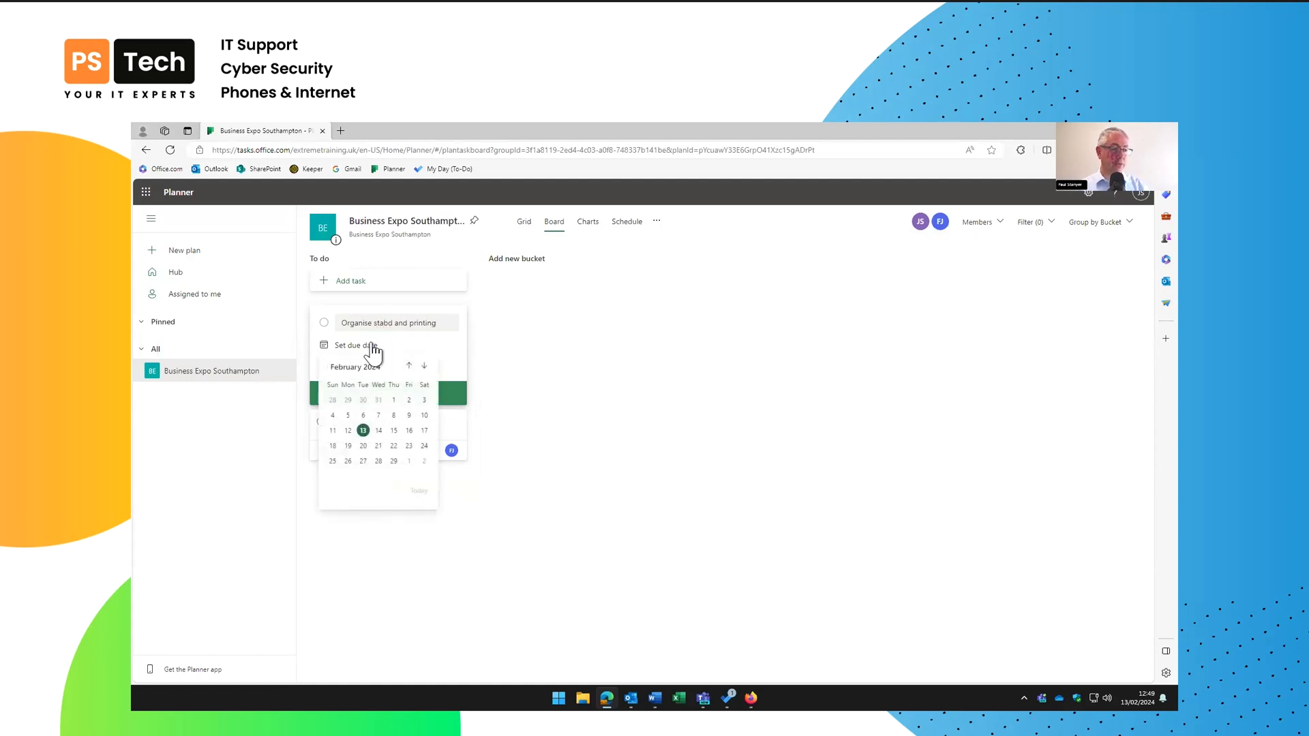
pyautogui.click(378, 462)
pyautogui.click(343, 366)
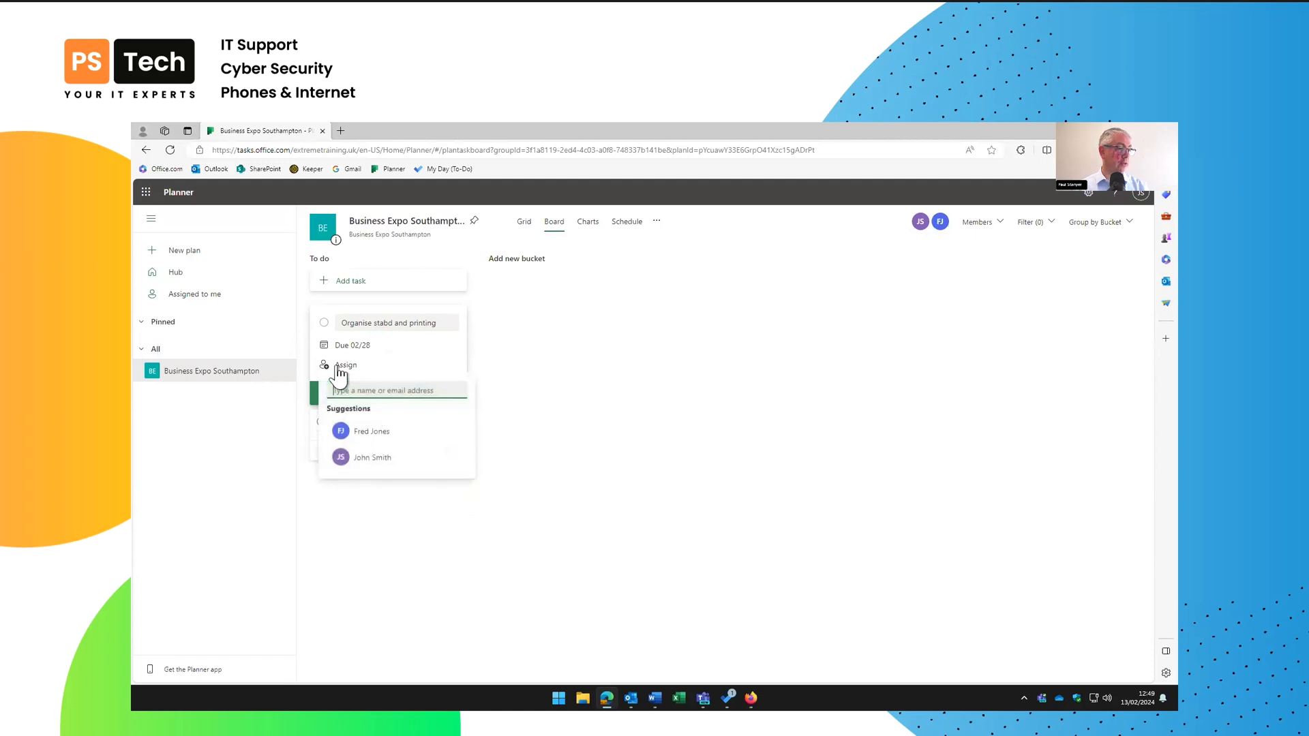
pyautogui.click(367, 464)
pyautogui.click(487, 438)
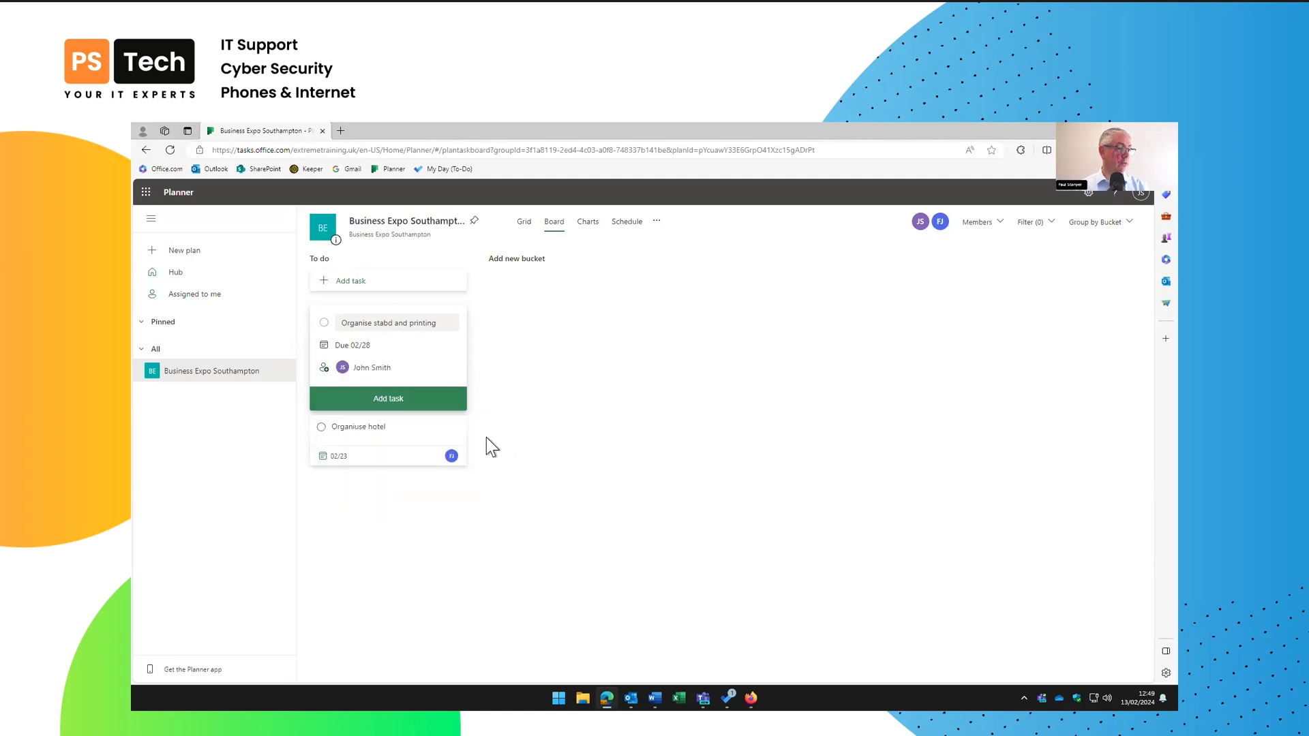
pyautogui.click(409, 402)
pyautogui.click(495, 383)
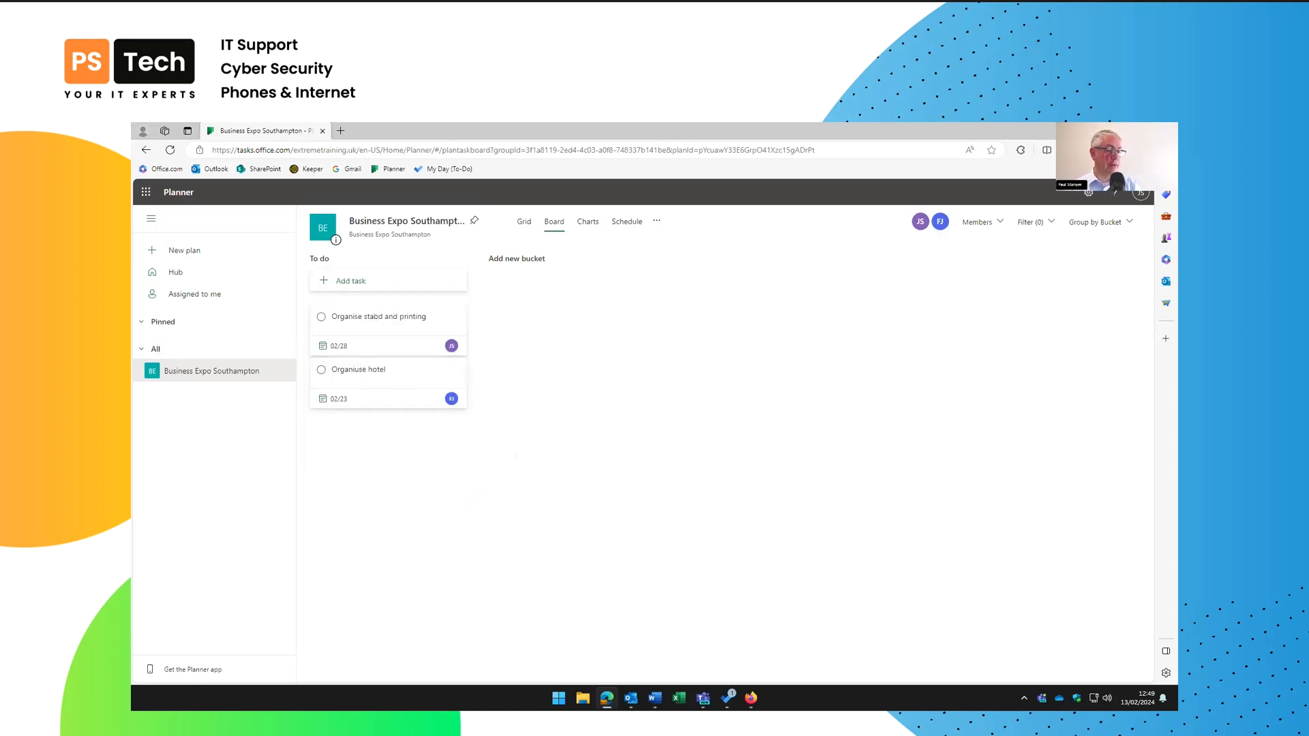
# In To Do's Assigned to me list, sync the account to pull in the Planner tasks
pyautogui.click(728, 698)
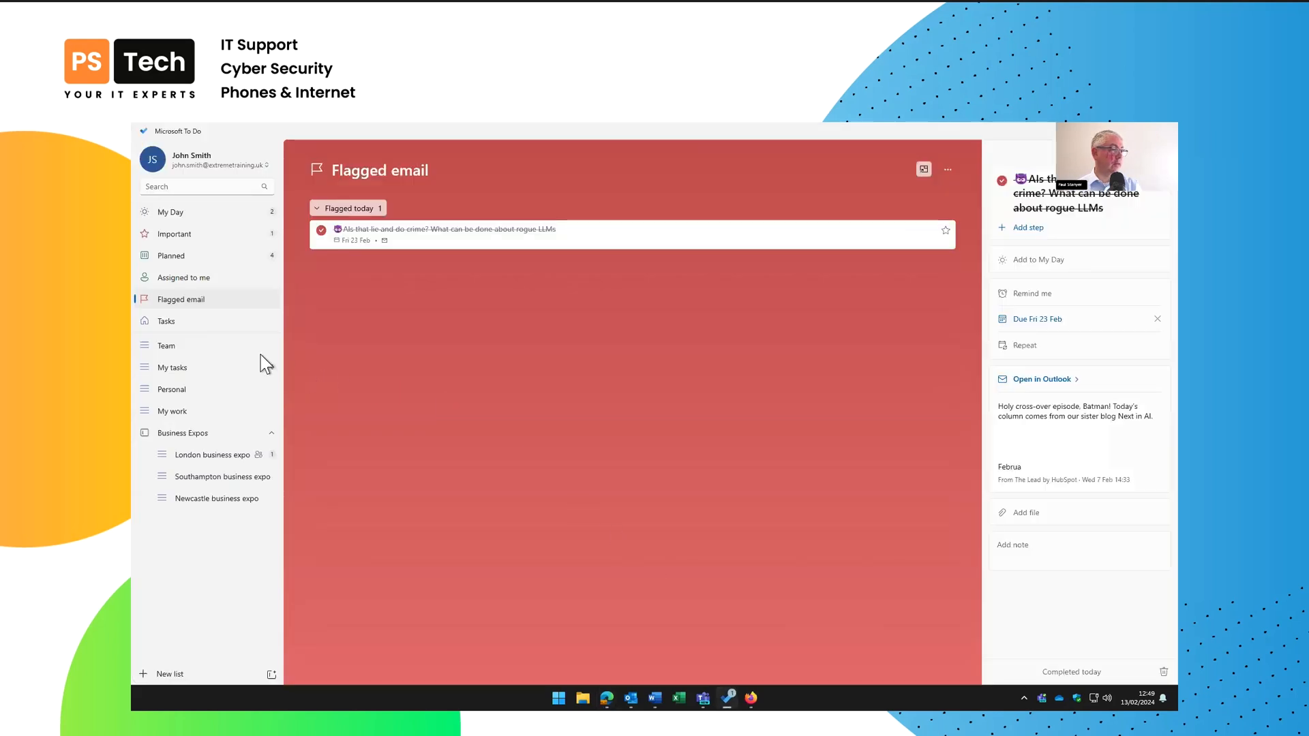
pyautogui.click(182, 275)
pyautogui.click(170, 156)
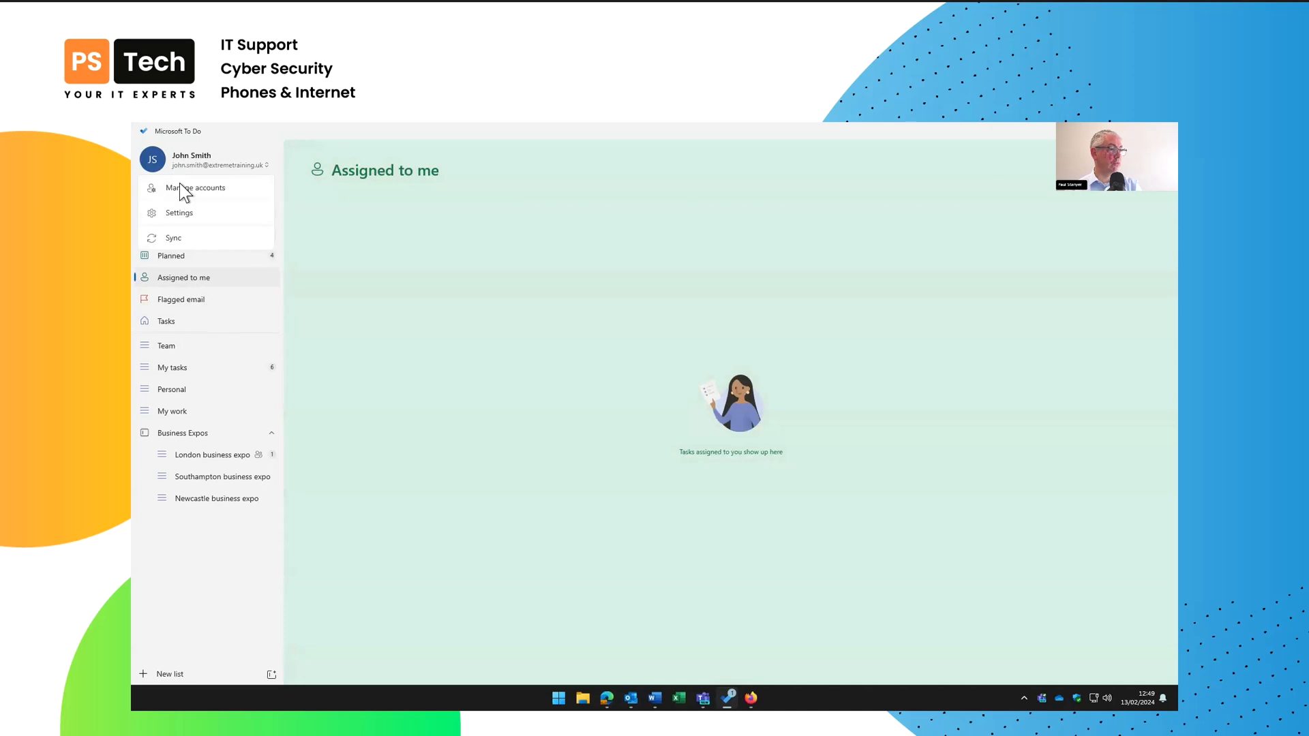
pyautogui.click(174, 238)
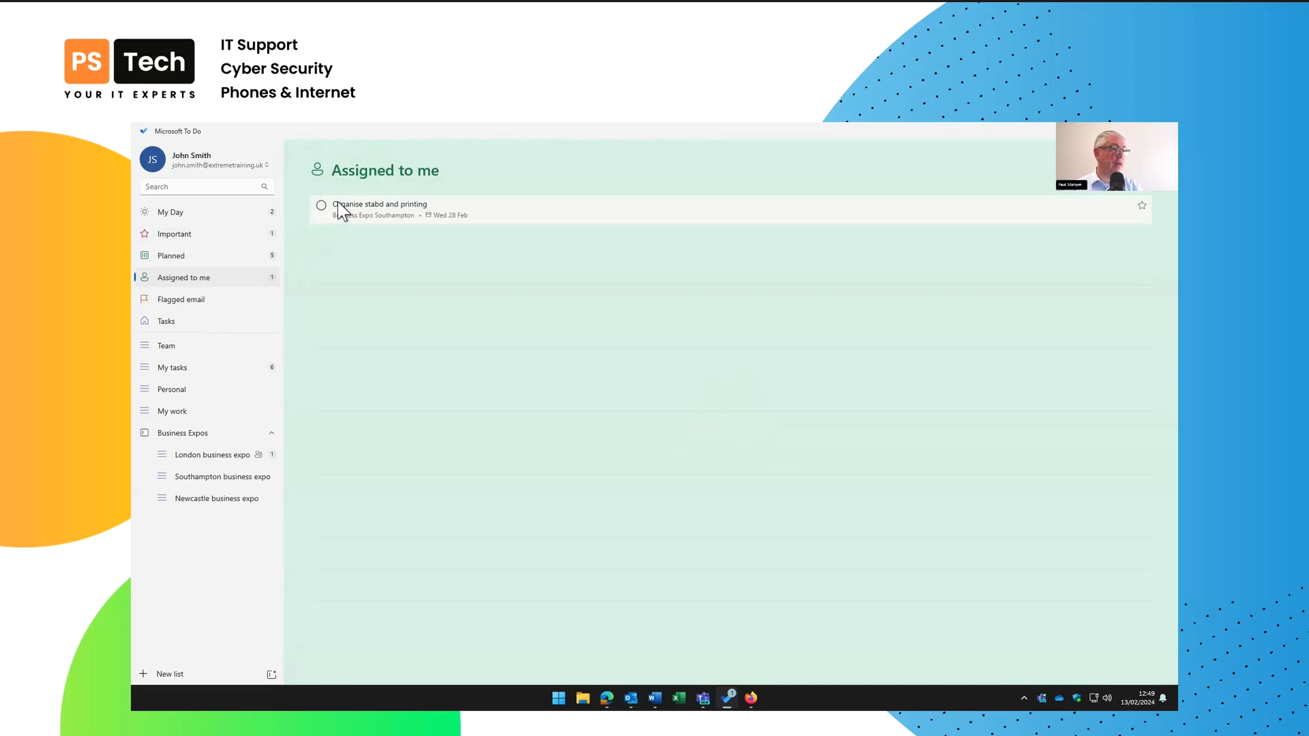
# Add 'Organise stabd and printing' to My Day and mark it complete
pyautogui.click(383, 202)
pyautogui.click(1056, 245)
pyautogui.click(203, 208)
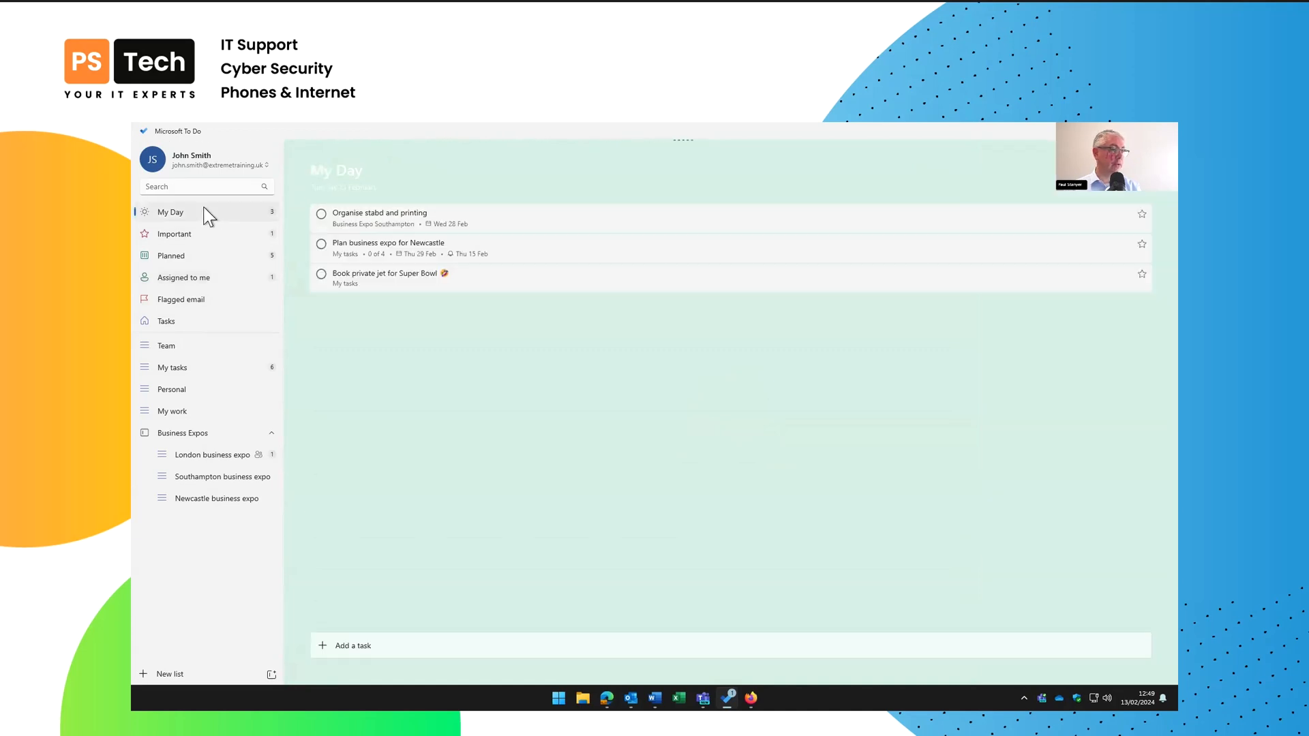
pyautogui.click(390, 215)
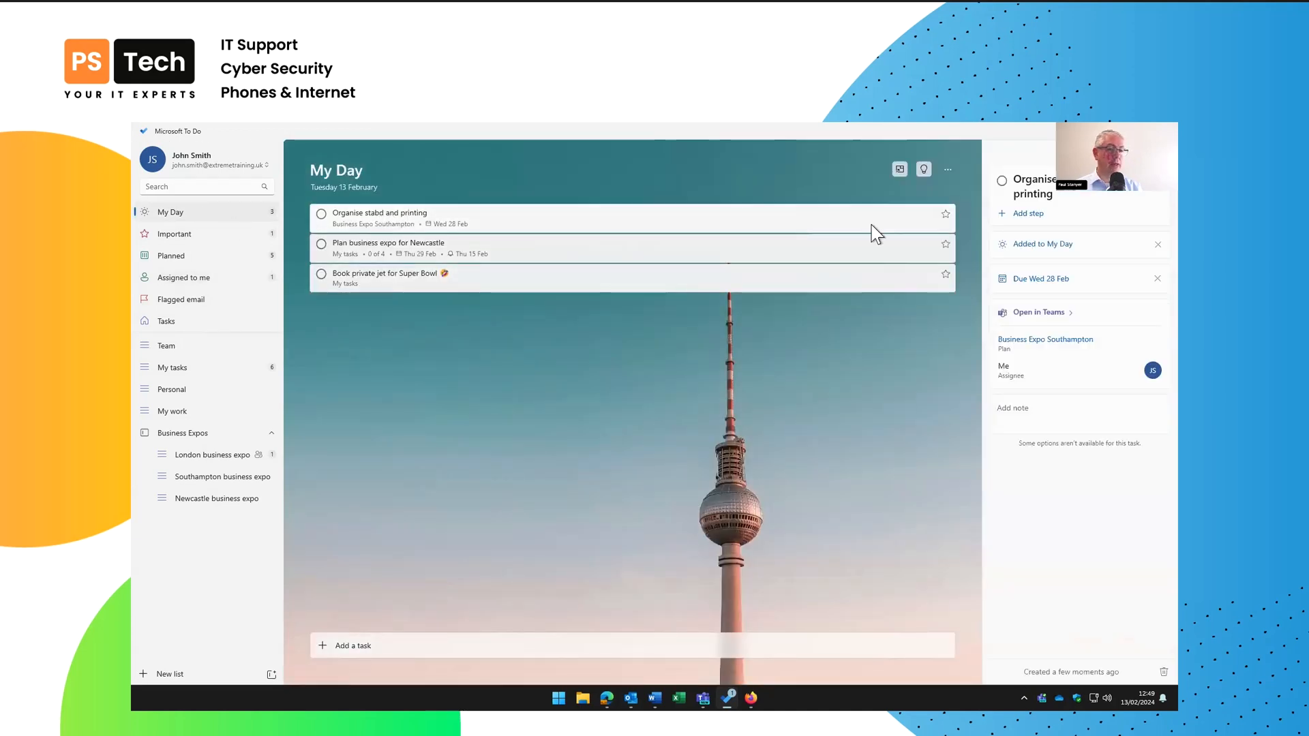
pyautogui.click(1009, 409)
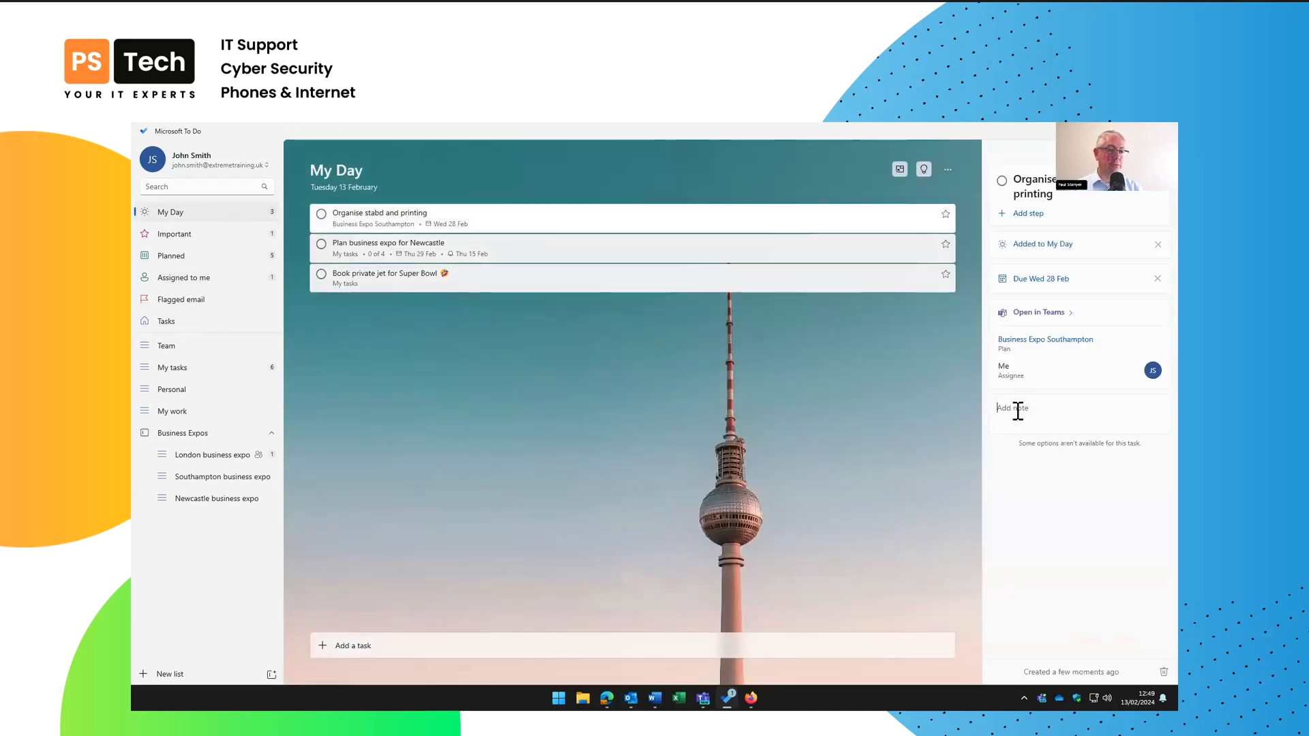
pyautogui.click(321, 214)
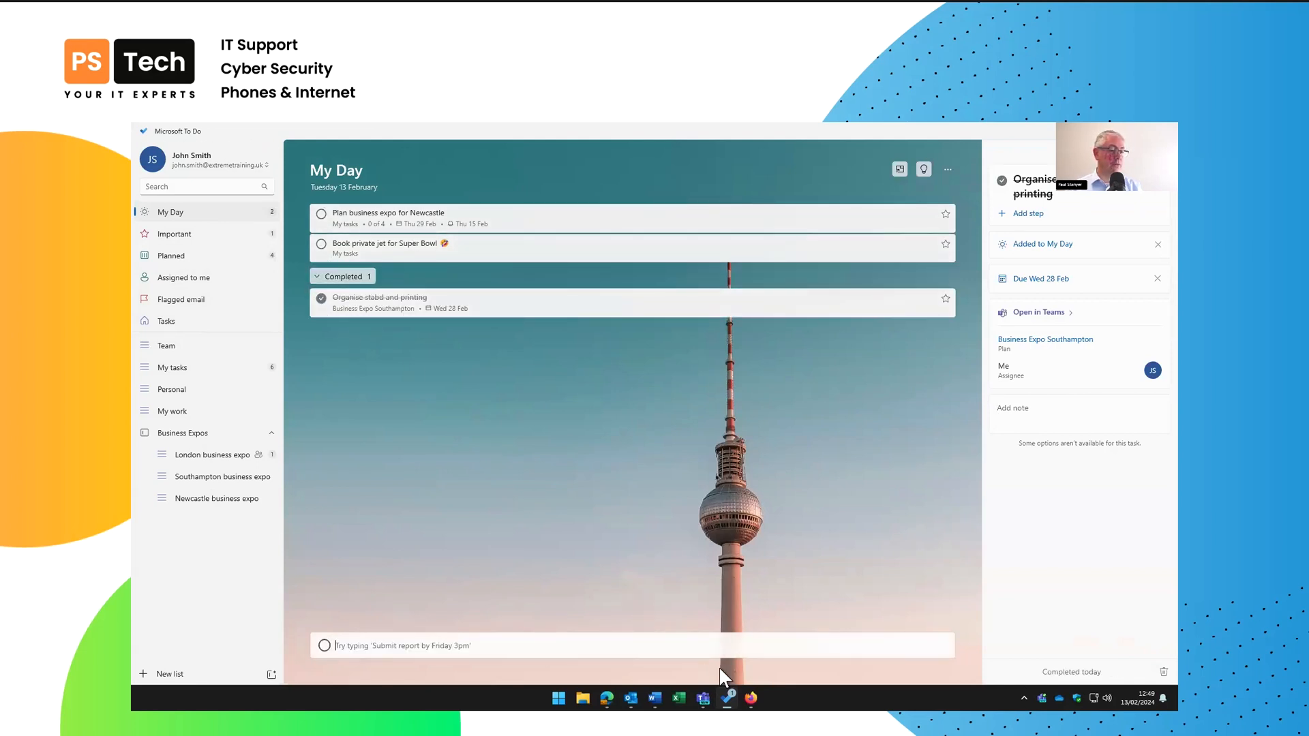
# Reload the Planner plan and expand its Completed tasks list
pyautogui.click(607, 698)
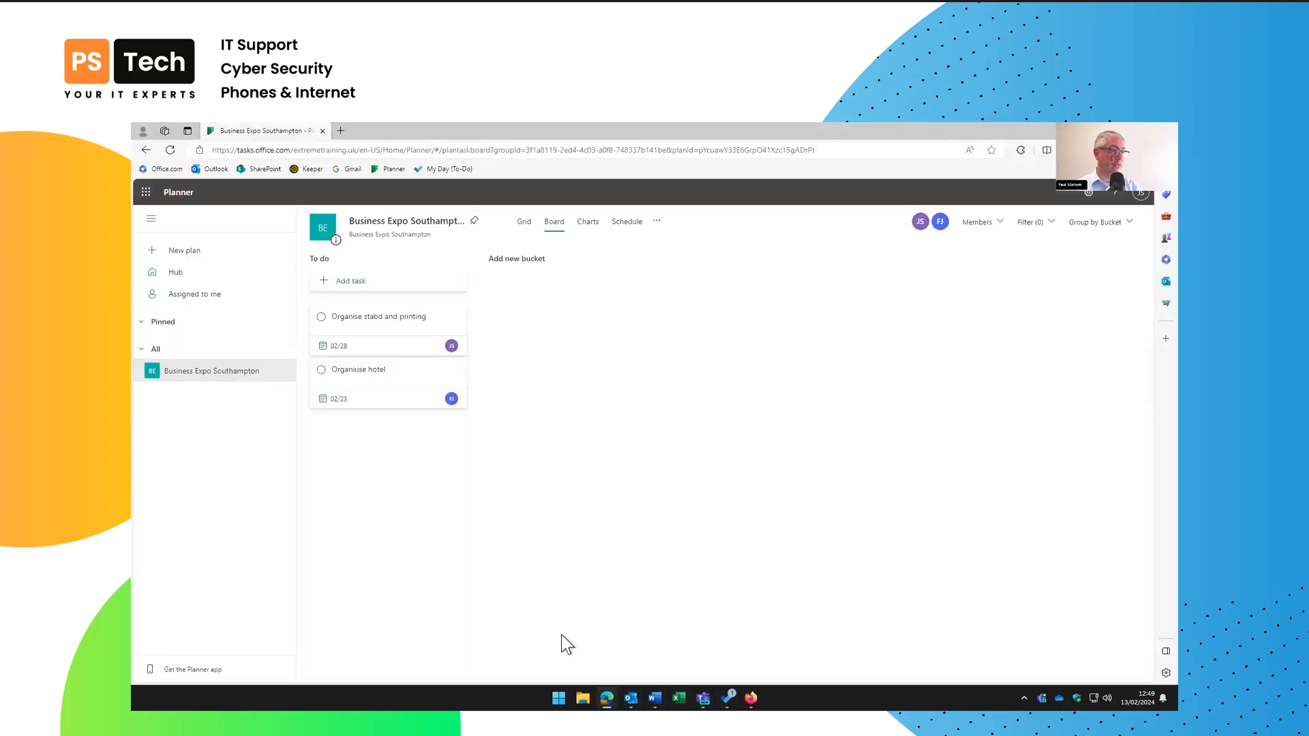
pyautogui.press('F5')
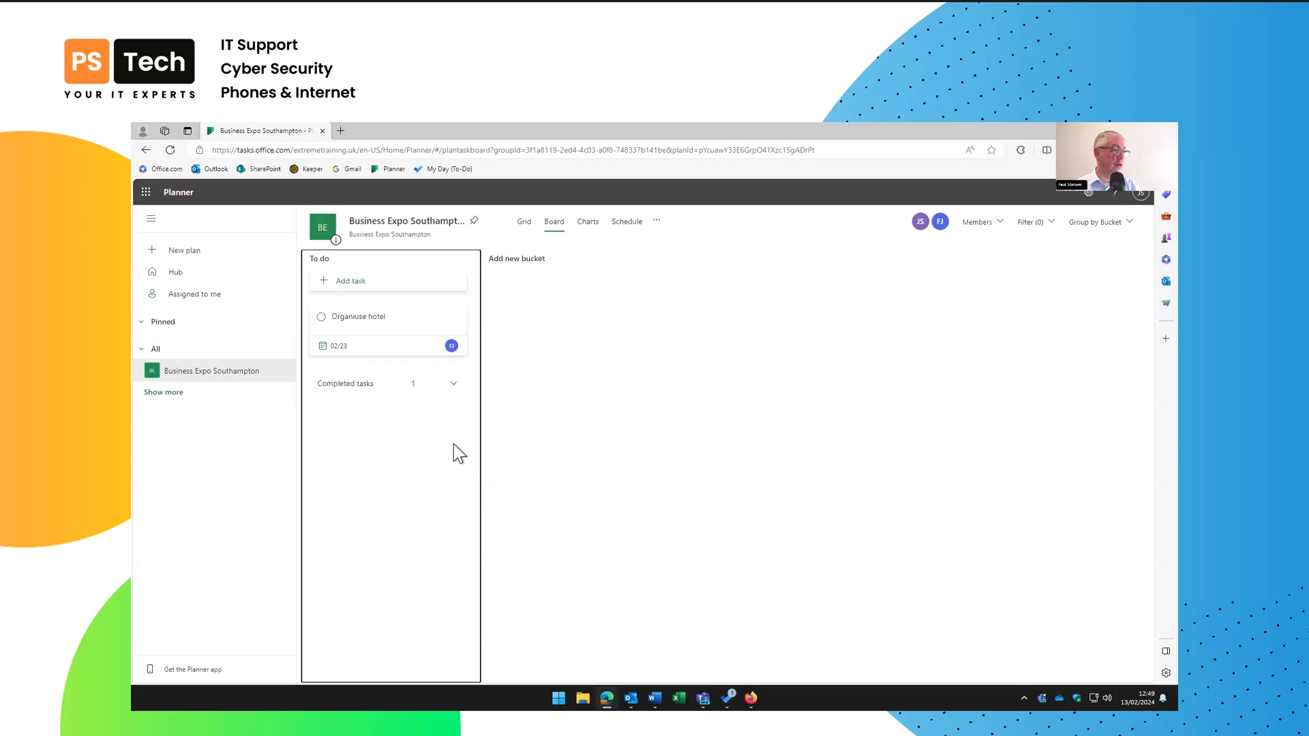
pyautogui.click(453, 384)
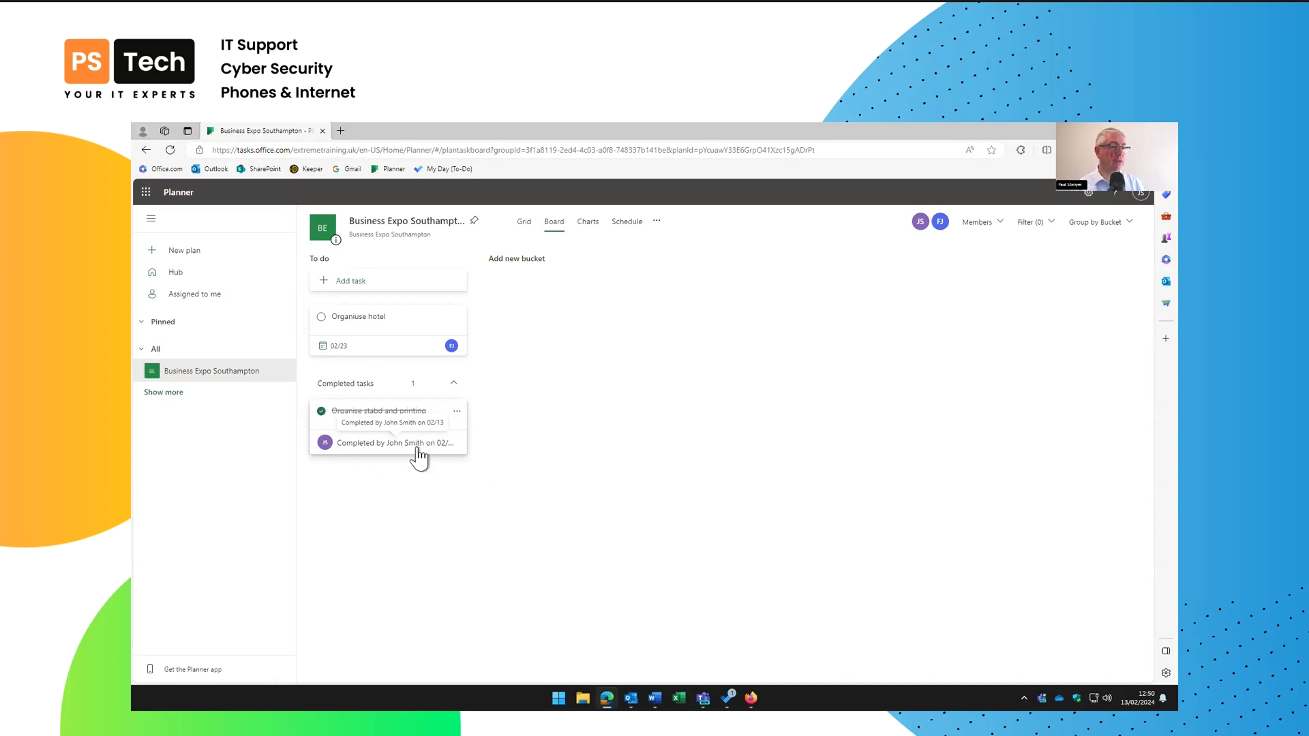
# Check the completed task in the Grid, Board, Charts and Schedule views, then return to To Do
pyautogui.click(523, 231)
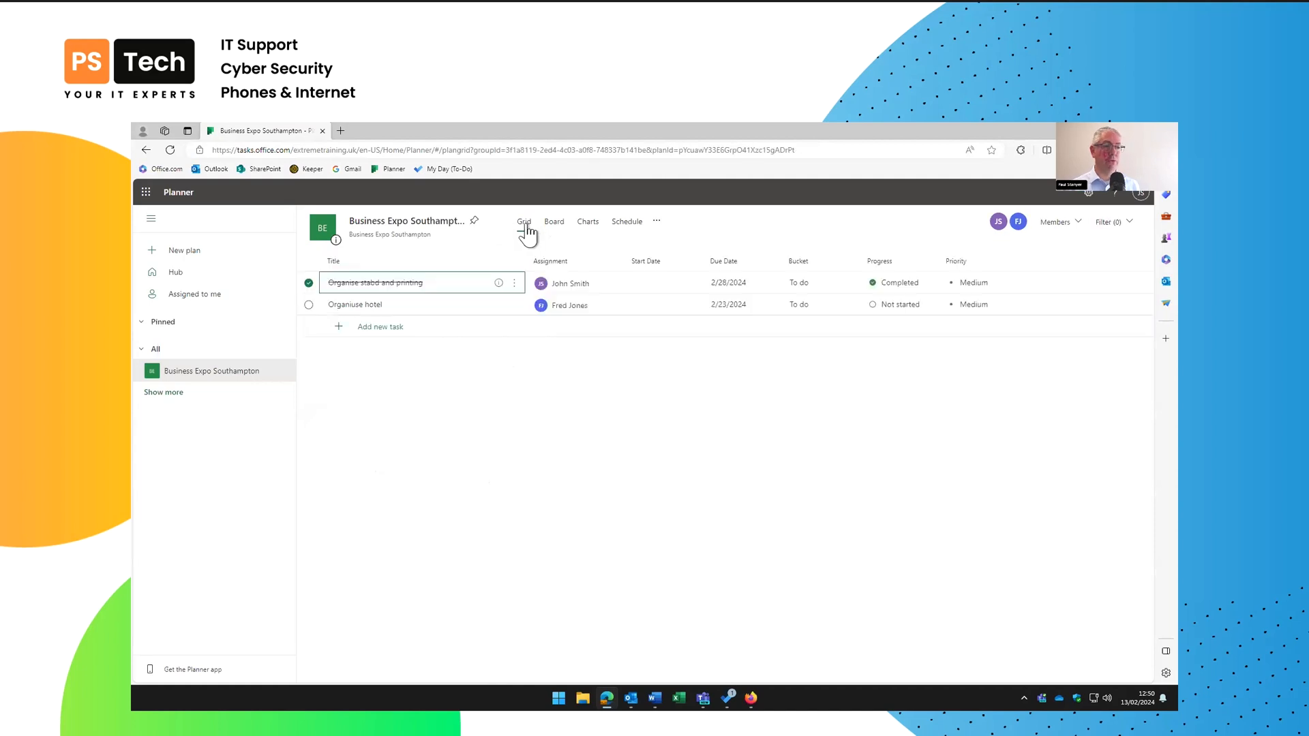
pyautogui.click(563, 232)
pyautogui.click(583, 225)
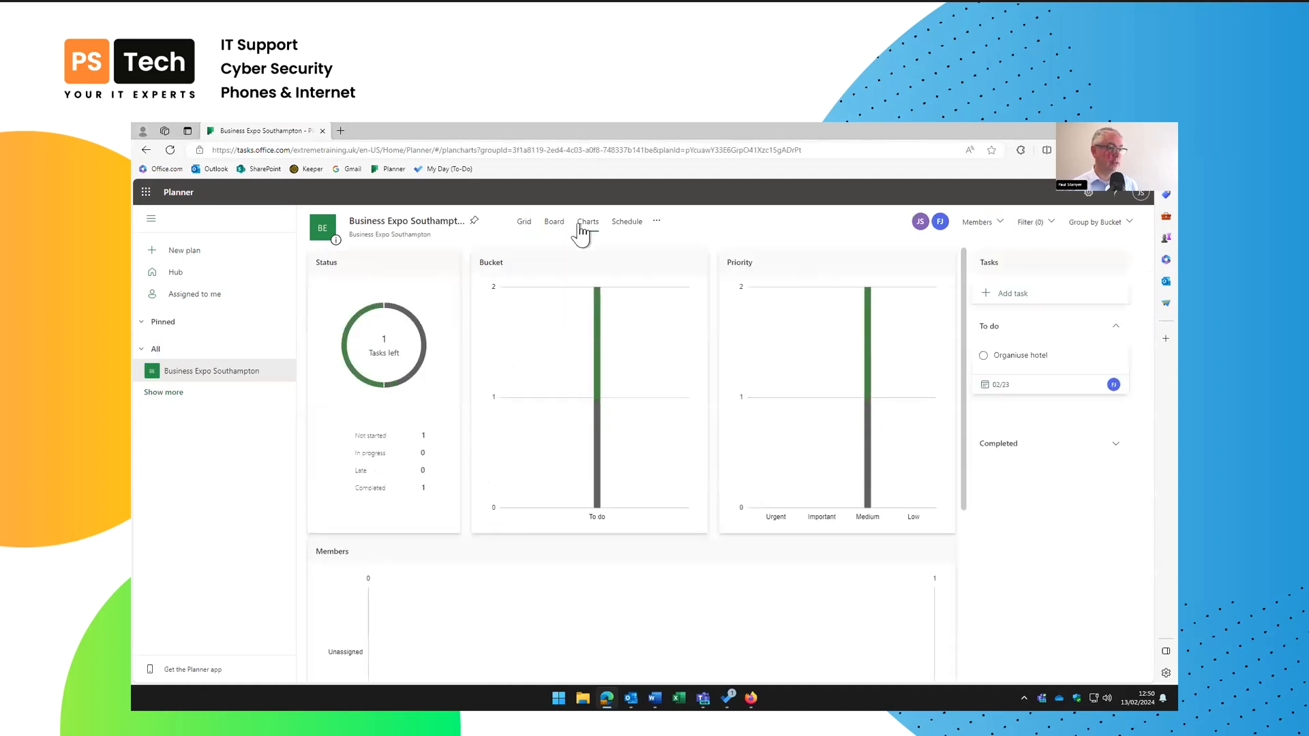
pyautogui.click(621, 225)
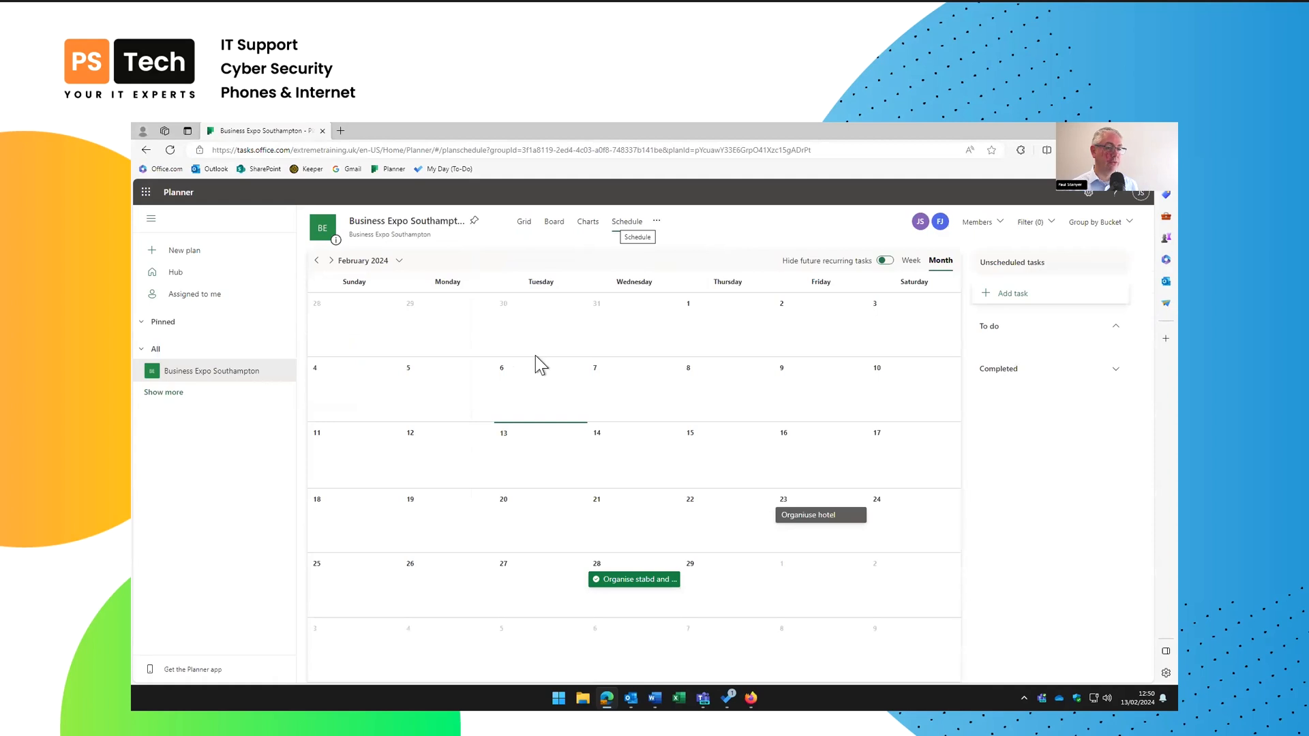
pyautogui.click(523, 224)
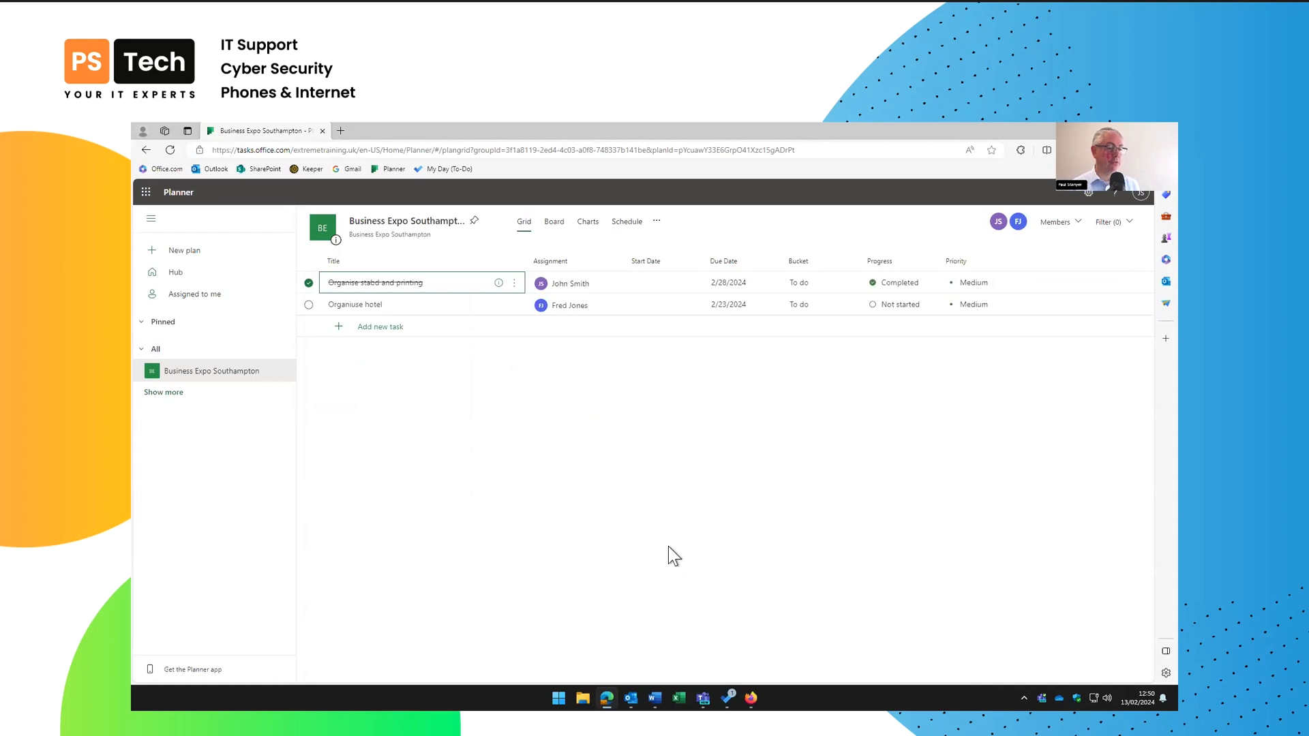
pyautogui.click(727, 698)
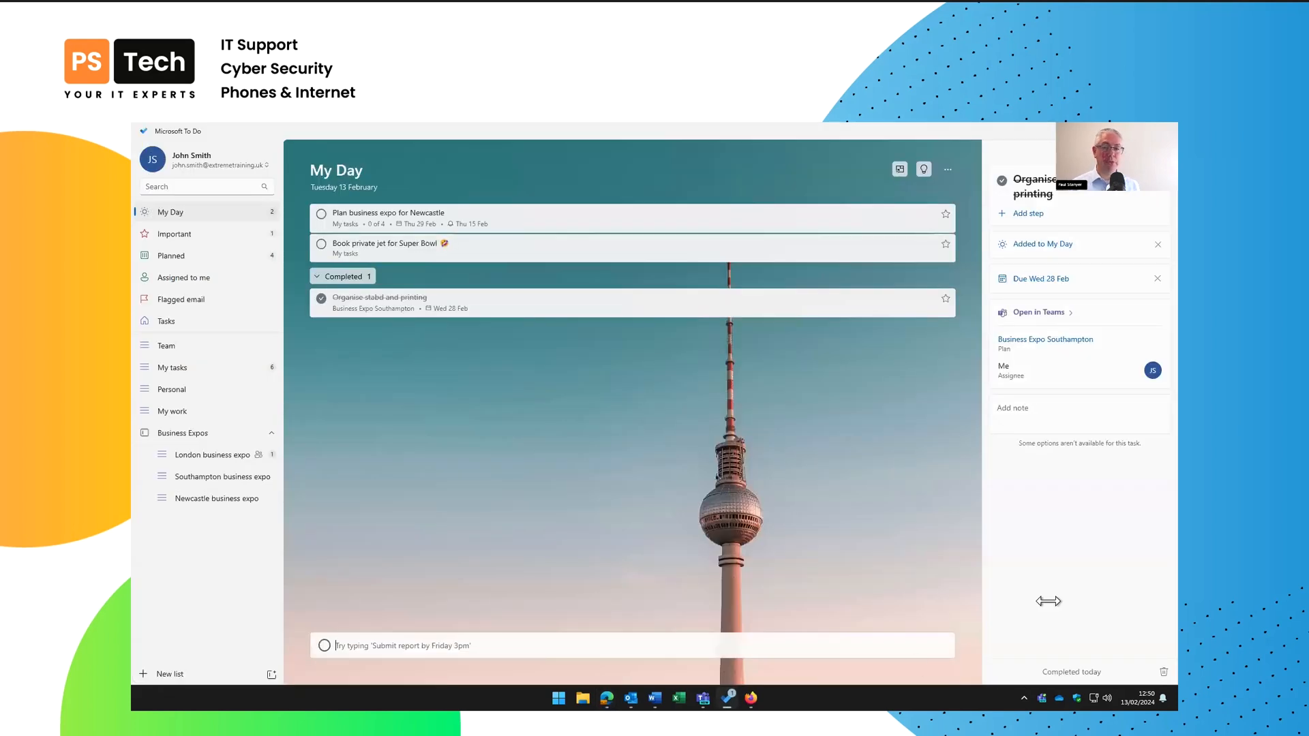